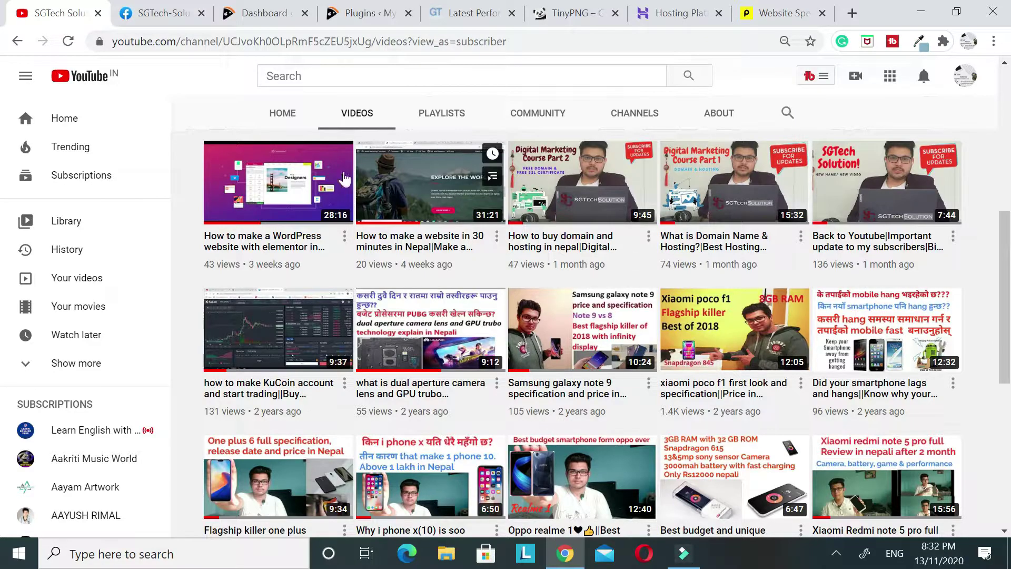
Look over the SGTech-Solution Facebook page and the WordPress dashboard of mylittlehut.net
click(153, 14)
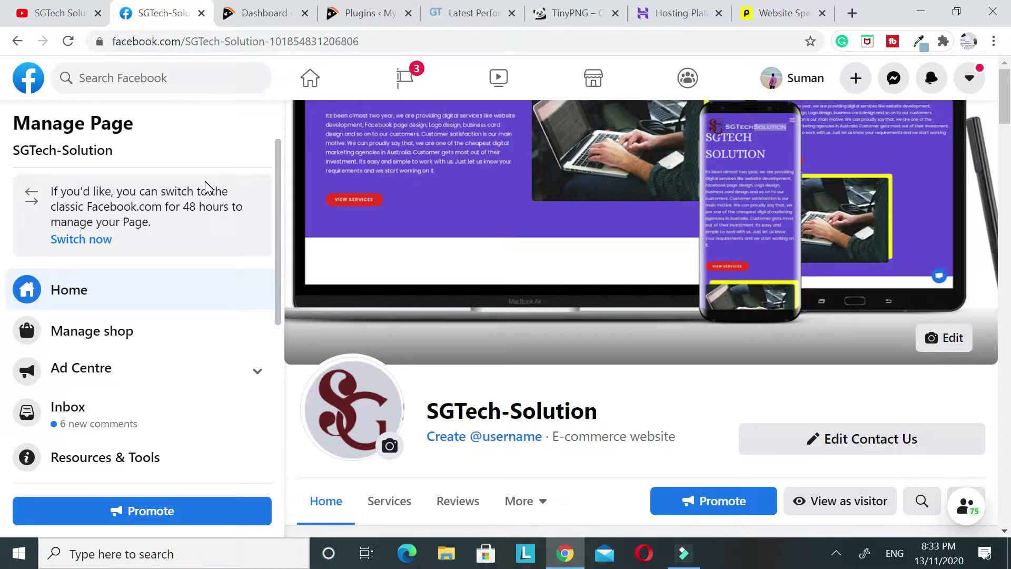
click(262, 14)
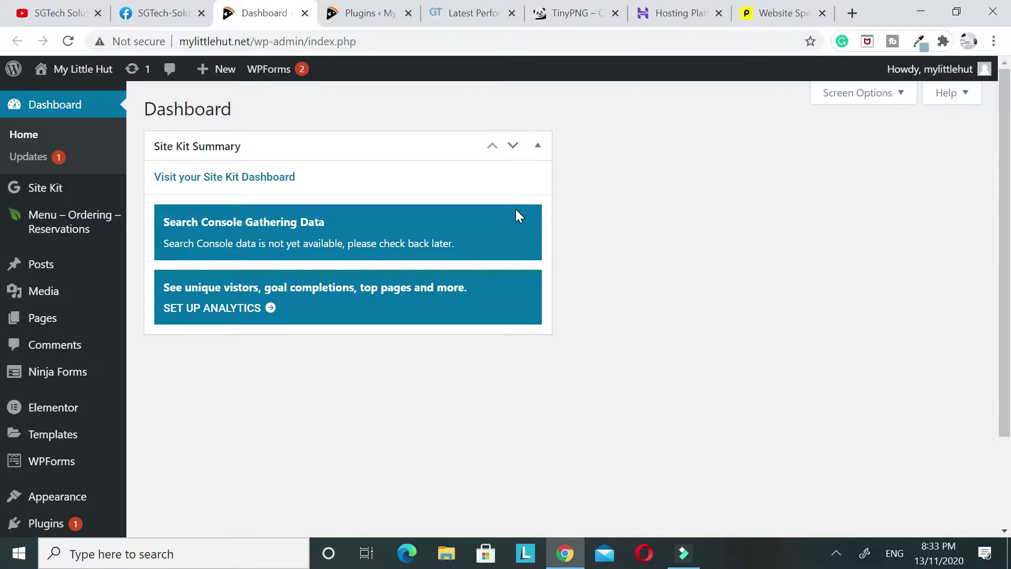
drag(254, 42, 142, 50)
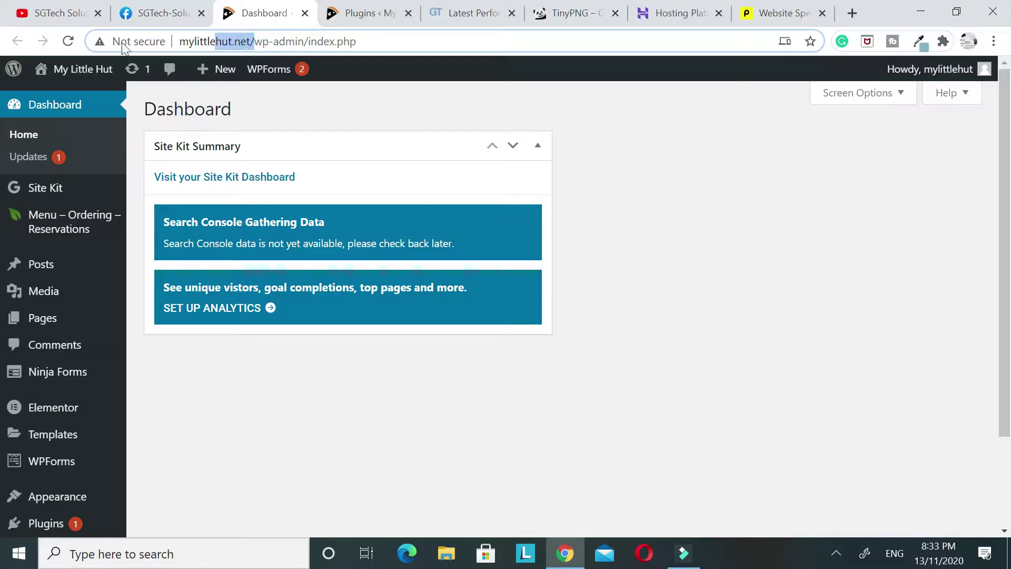
Look through the YouTube channel's videos for the My Little Hut restaurant website tutorials, and return to the site's WordPress dashboard
click(58, 13)
scroll(733, 235, down, 3)
scroll(834, 252, up, 5)
scroll(835, 251, up, 1)
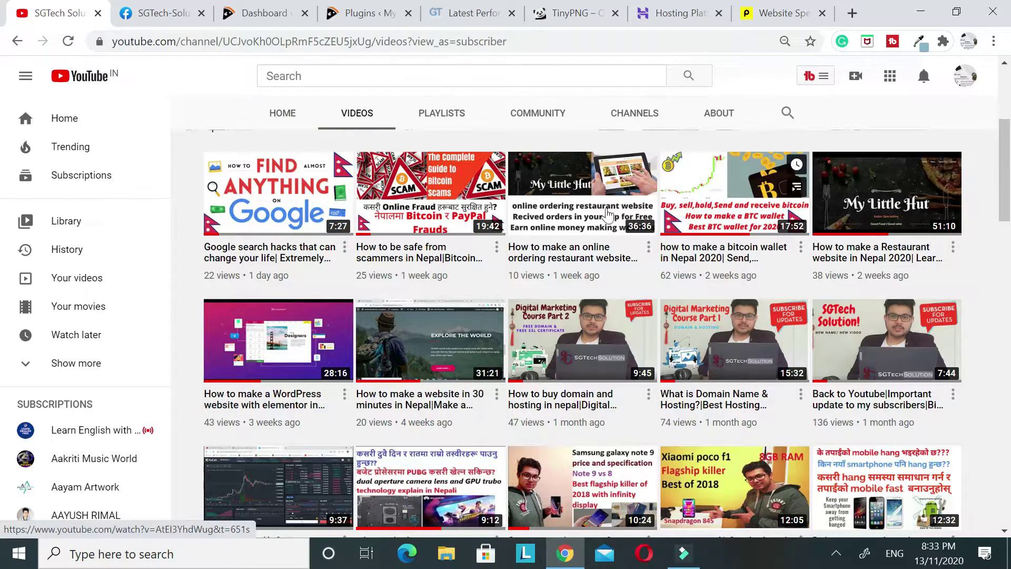
click(250, 19)
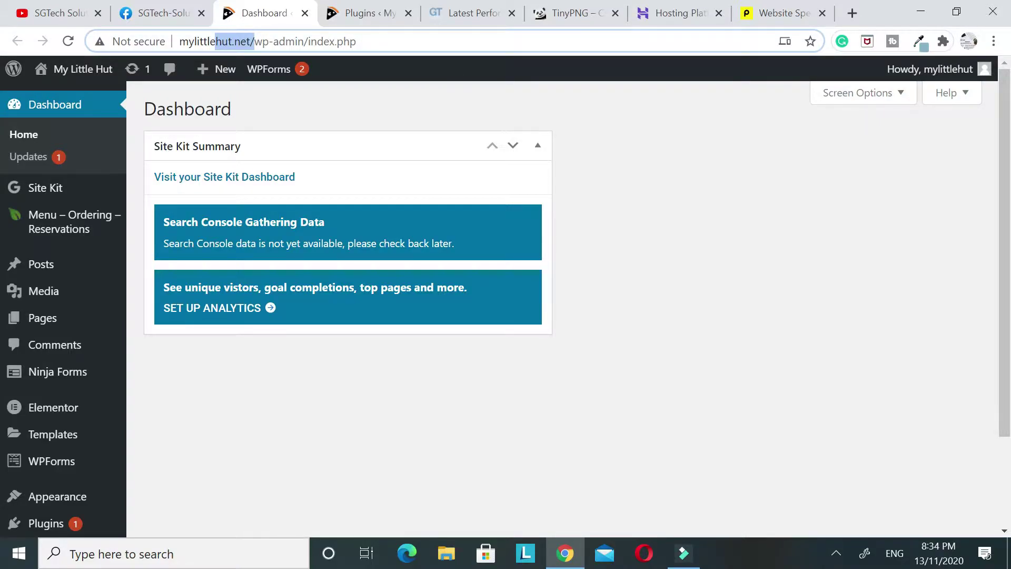
Examine the PageSpeed score, YSlow score and fully loaded time in the GTmetrix report for mylittlehut.net
click(448, 19)
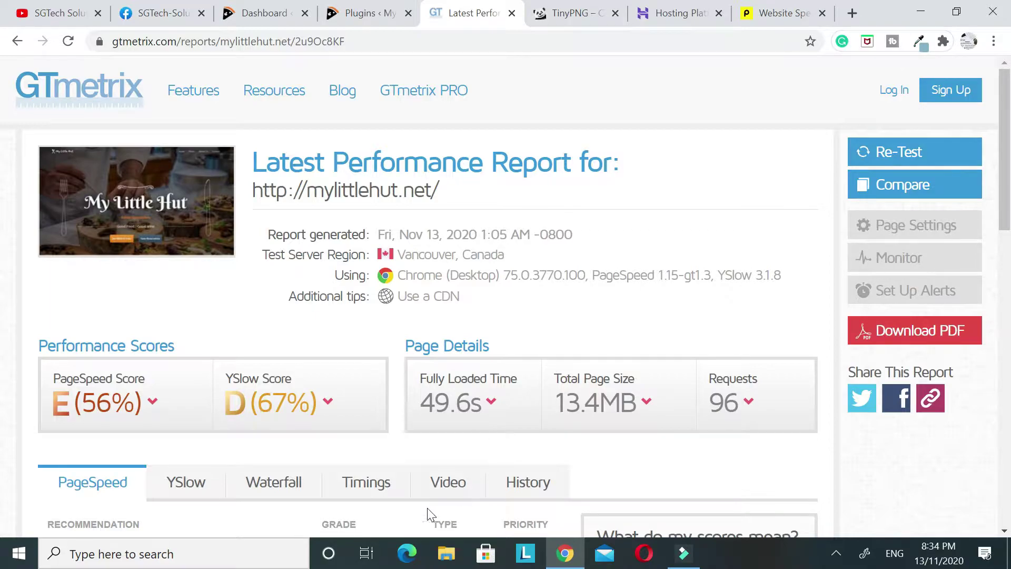
drag(433, 401, 508, 416)
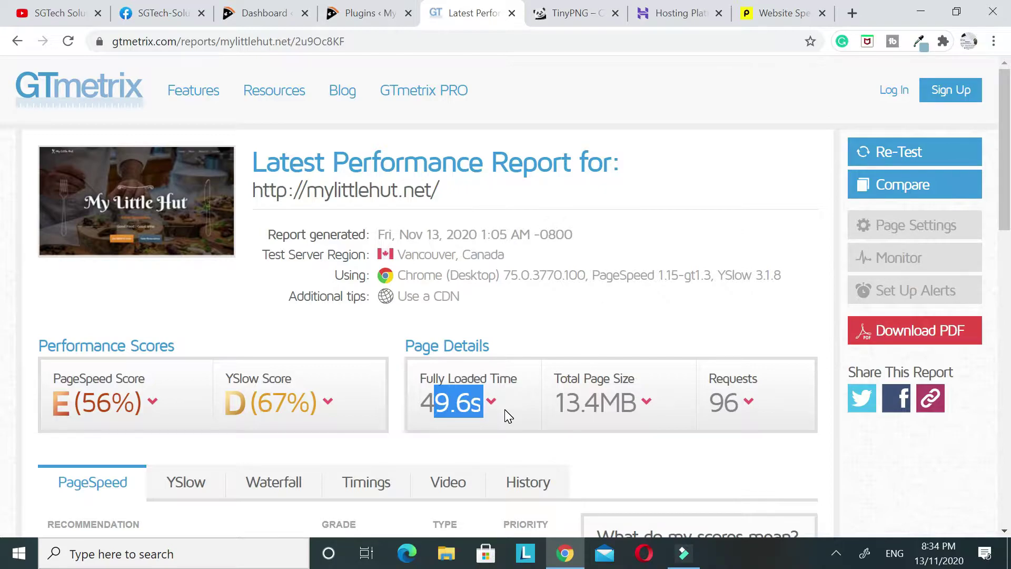
drag(416, 403, 480, 403)
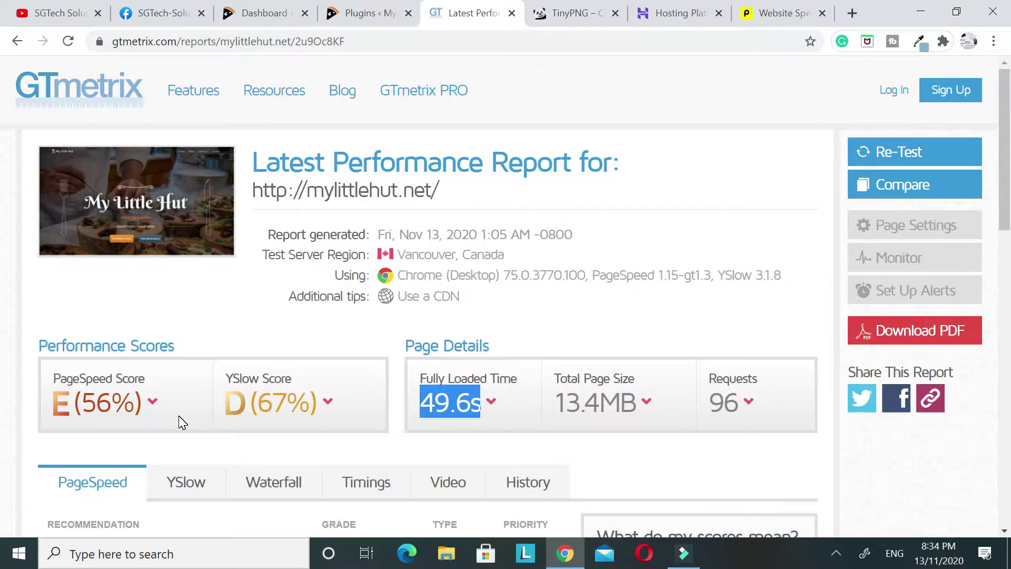
drag(71, 396, 132, 398)
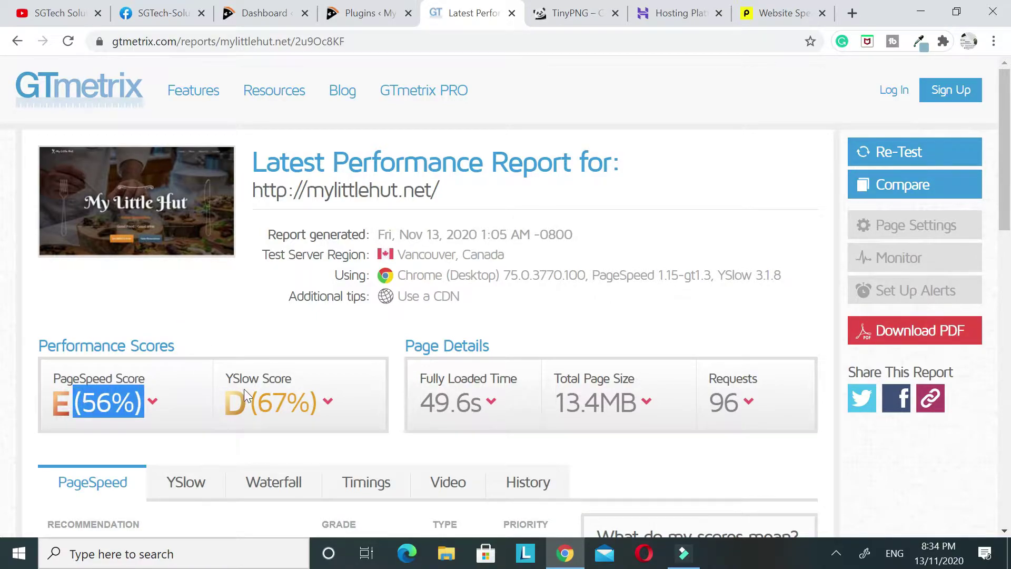
click(258, 377)
drag(258, 378, 82, 403)
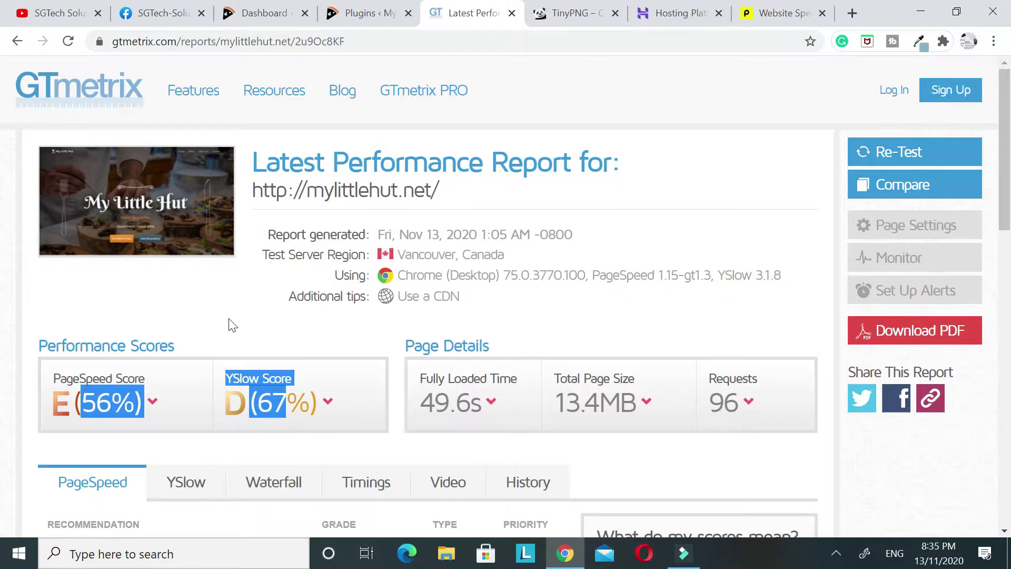
drag(416, 403, 505, 409)
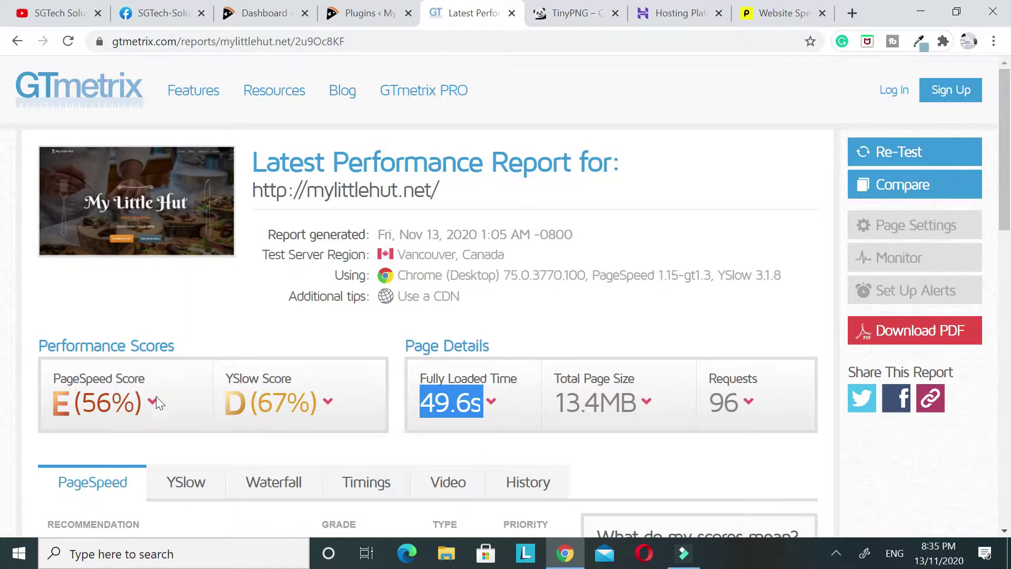
drag(113, 404, 82, 404)
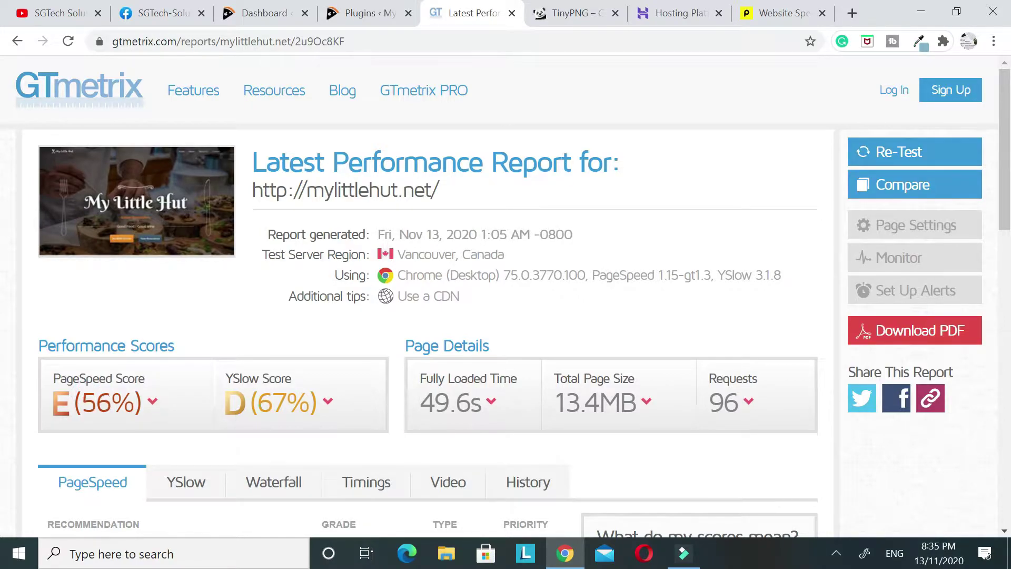
drag(256, 405, 310, 406)
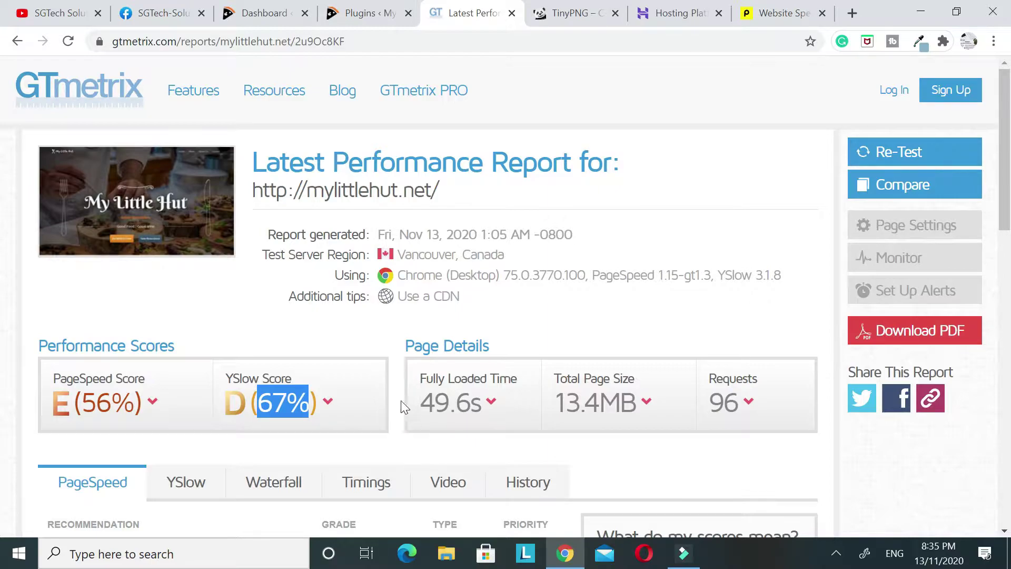
Review the installed plugins of the mylittlehut.net WordPress site, checking which are active and which are inactive
click(273, 16)
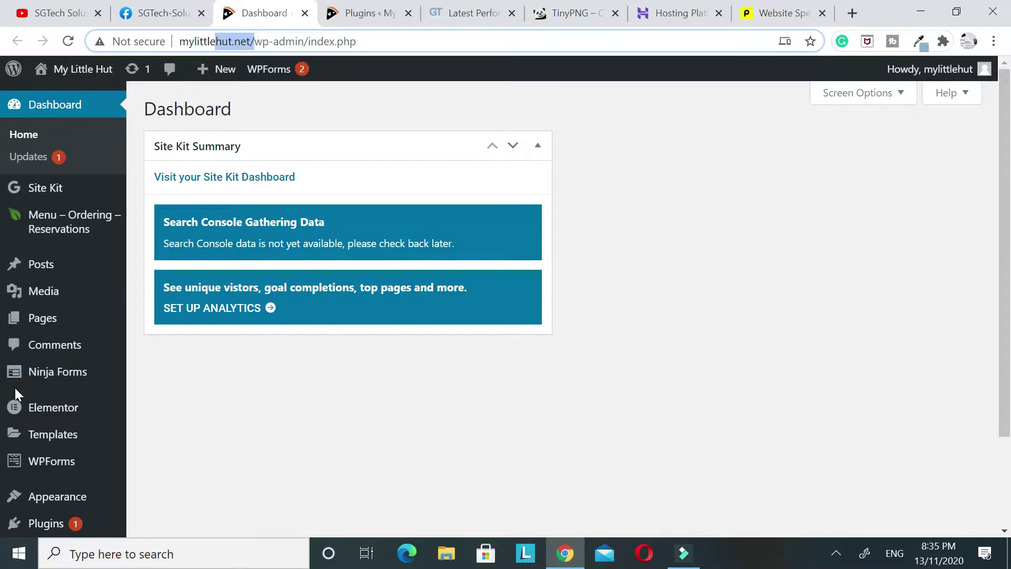
scroll(14, 393, down, 1)
mouse_move(34, 442)
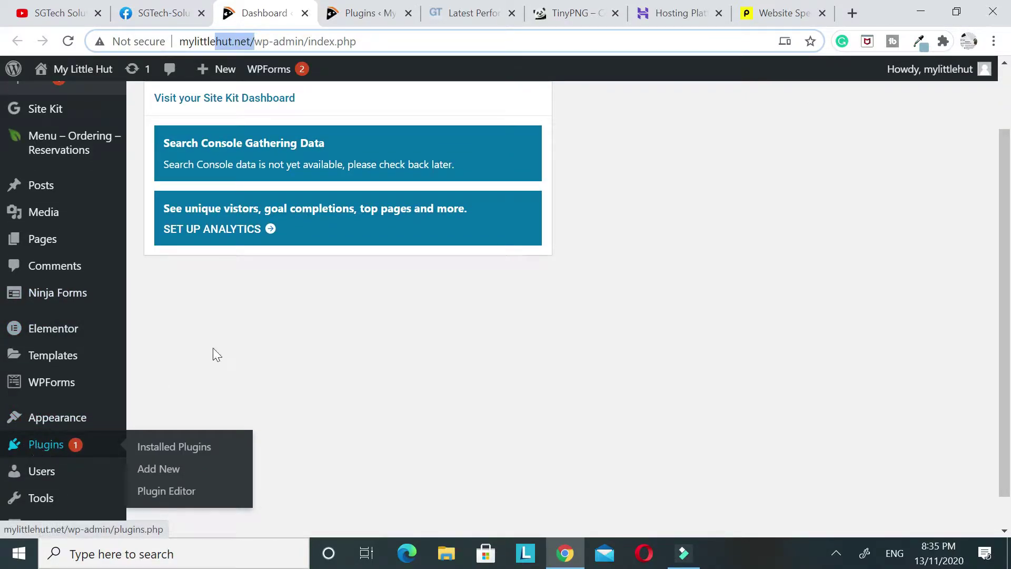
click(362, 13)
scroll(374, 307, up, 6)
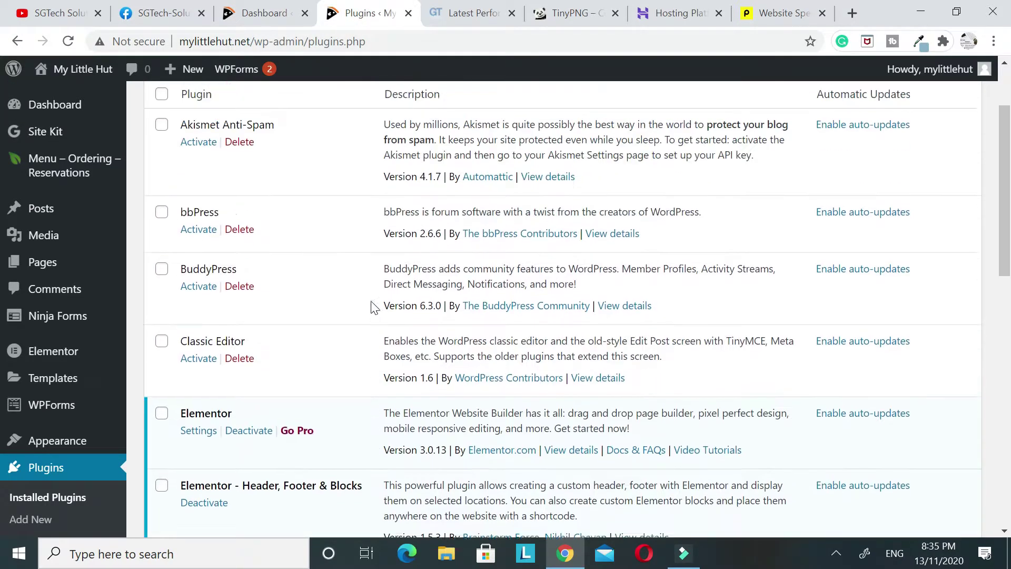
scroll(371, 307, up, 2)
scroll(372, 310, down, 12)
scroll(372, 314, up, 4)
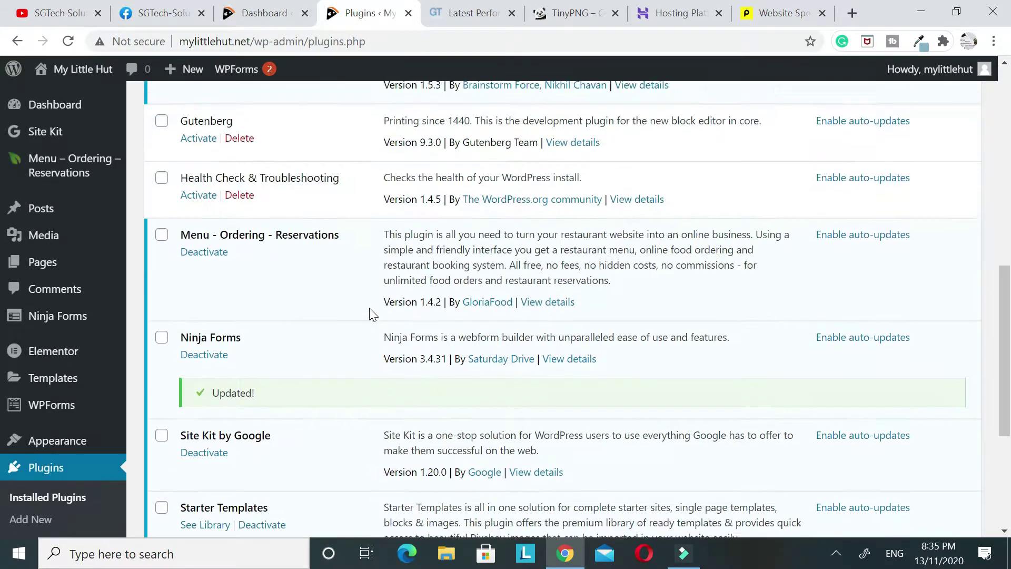
scroll(373, 314, up, 8)
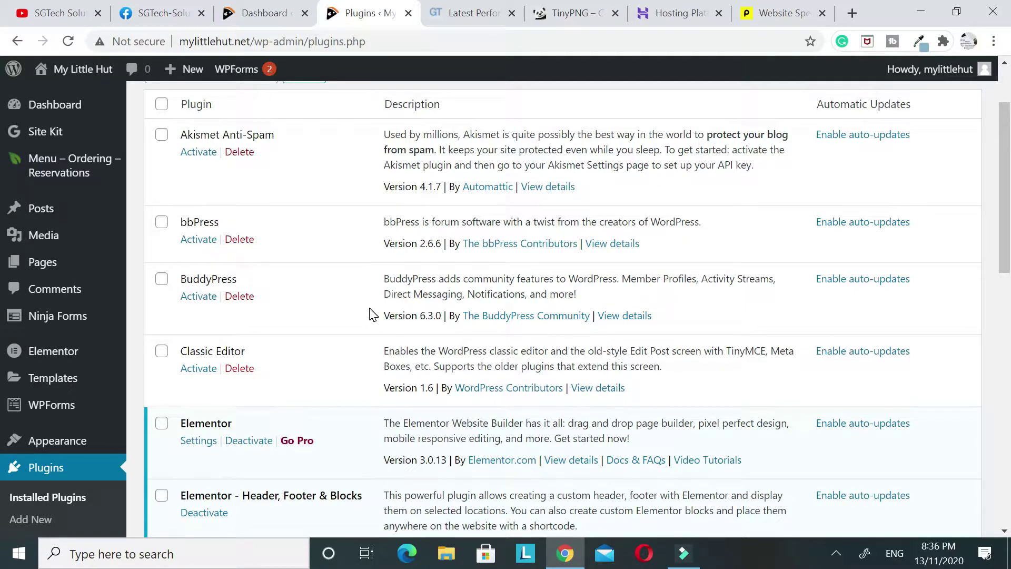
scroll(372, 314, up, 1)
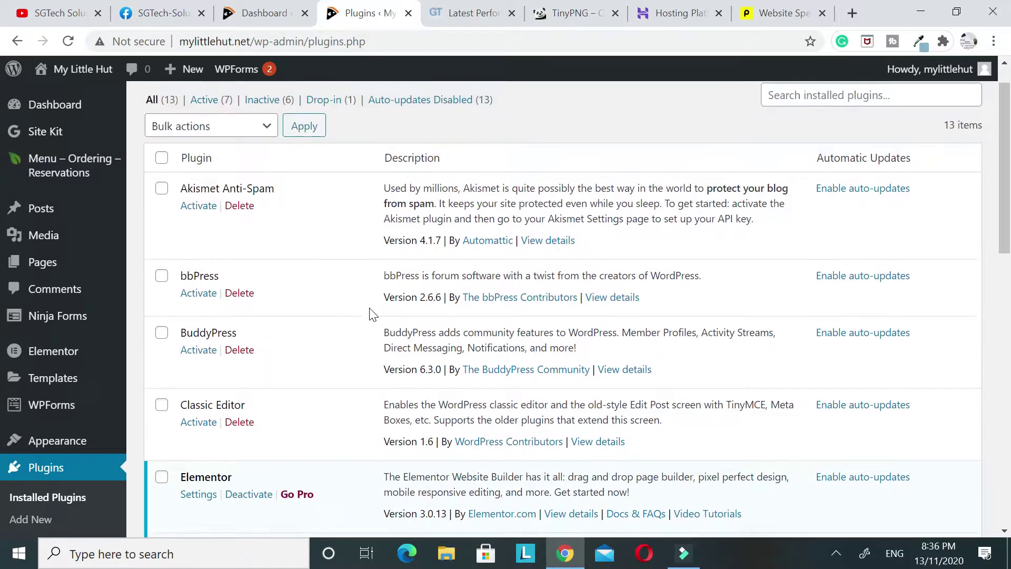
scroll(372, 314, down, 10)
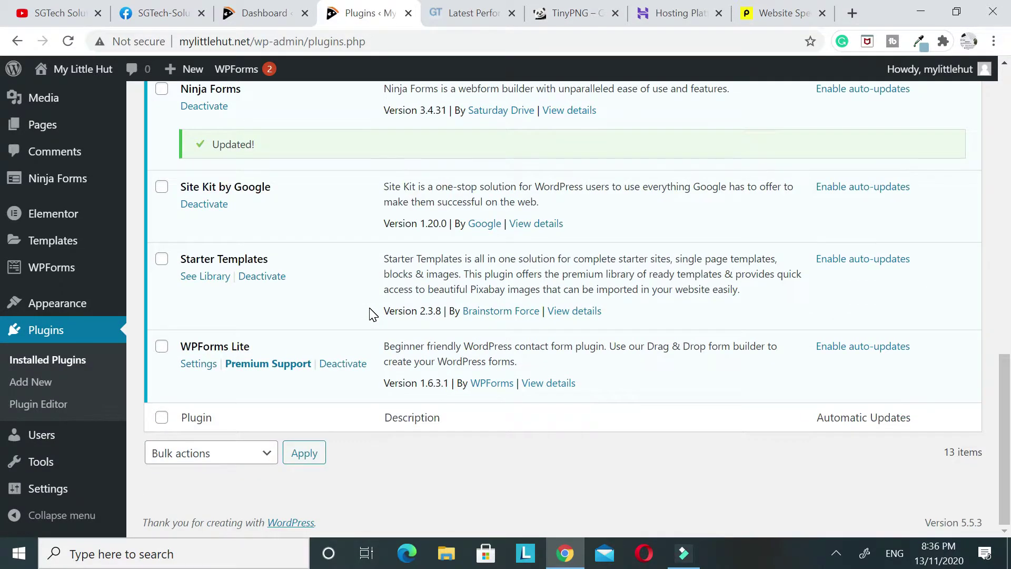
scroll(373, 314, up, 3)
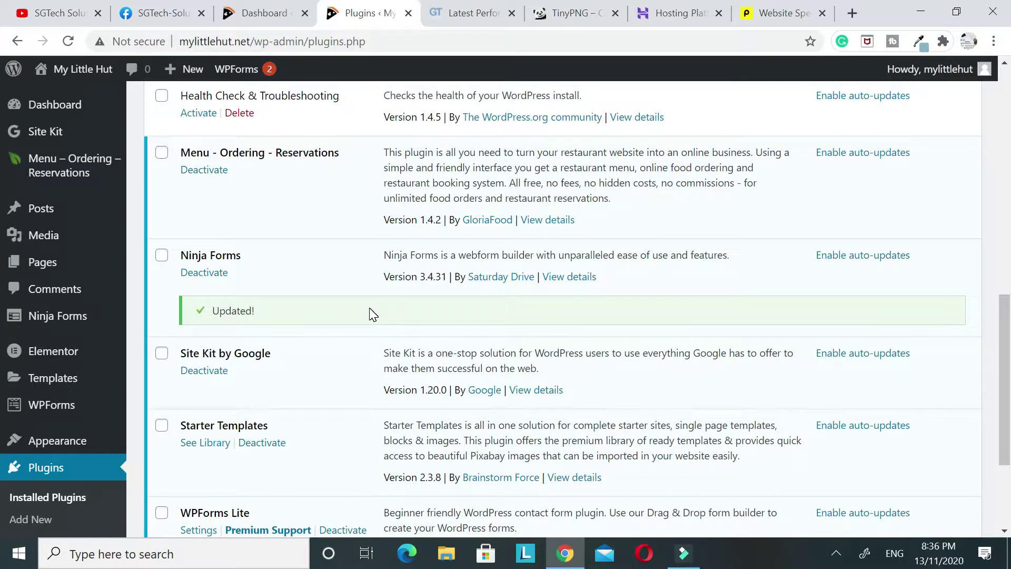
scroll(370, 311, up, 1)
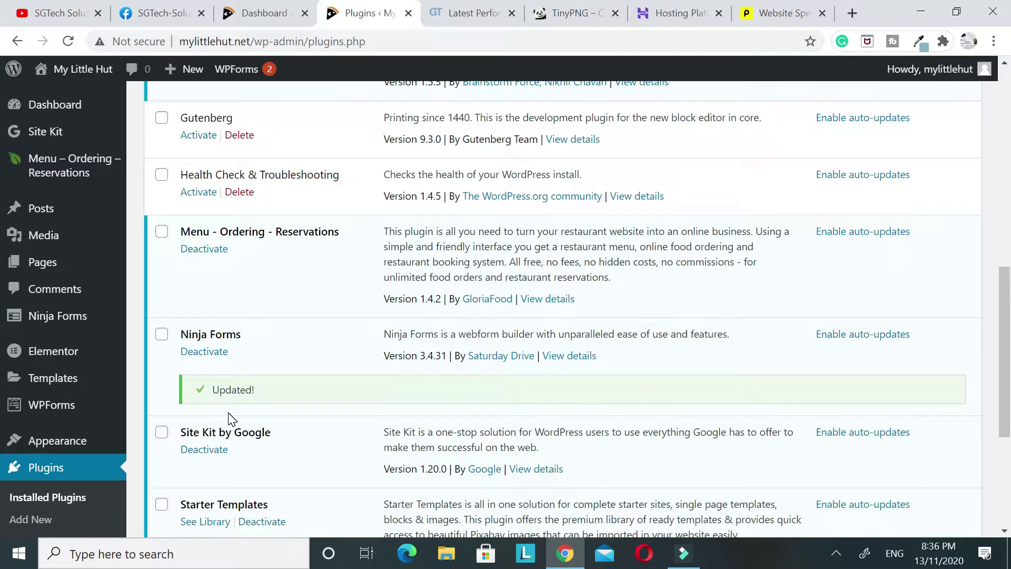
scroll(300, 313, up, 3)
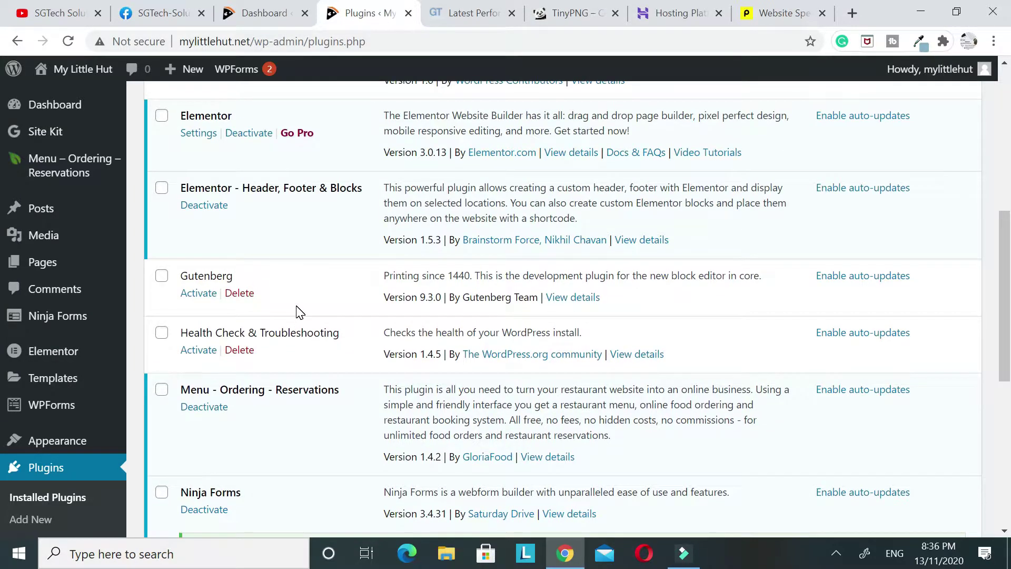
scroll(300, 312, up, 1)
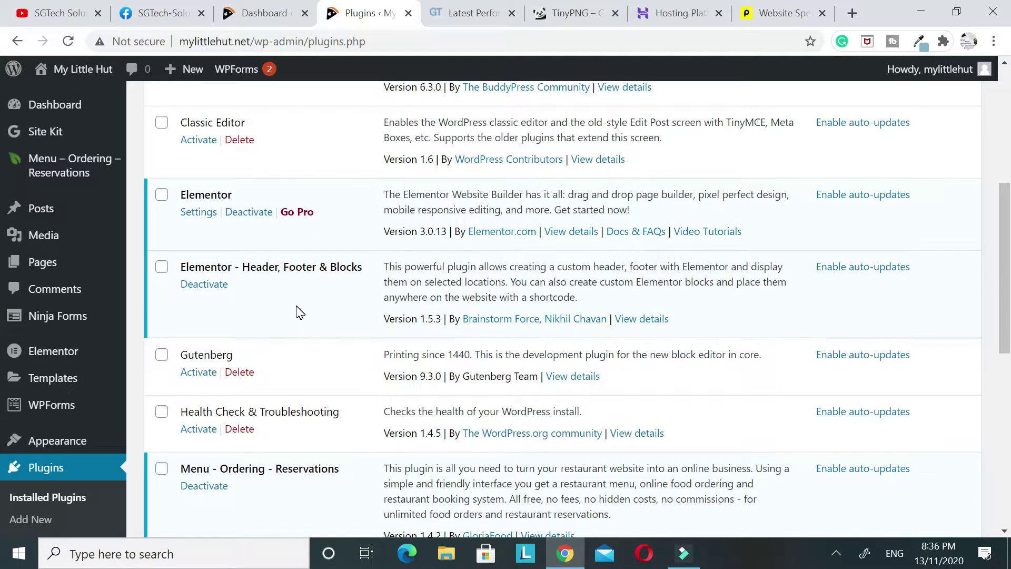
scroll(299, 312, up, 3)
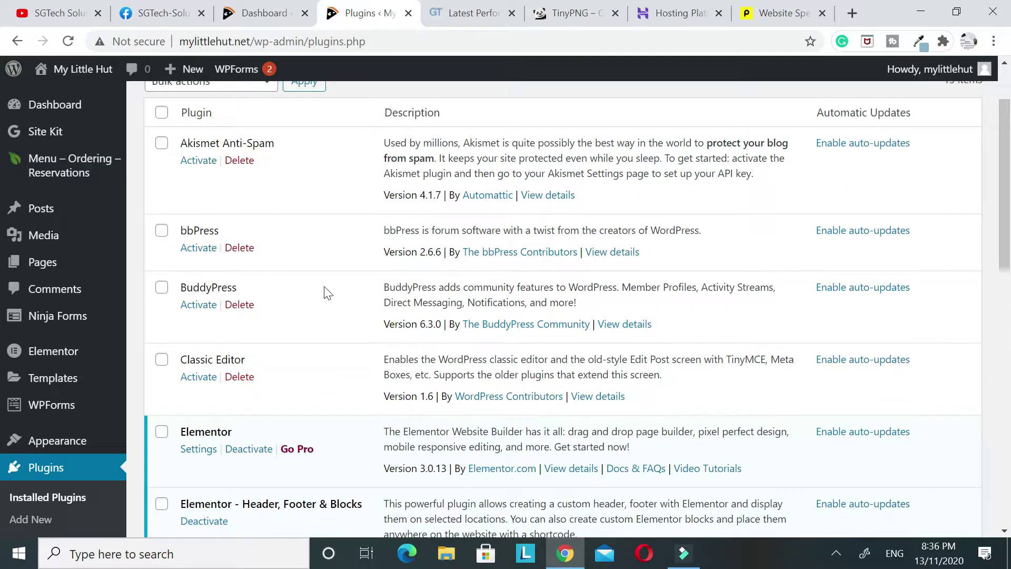
scroll(340, 296, up, 1)
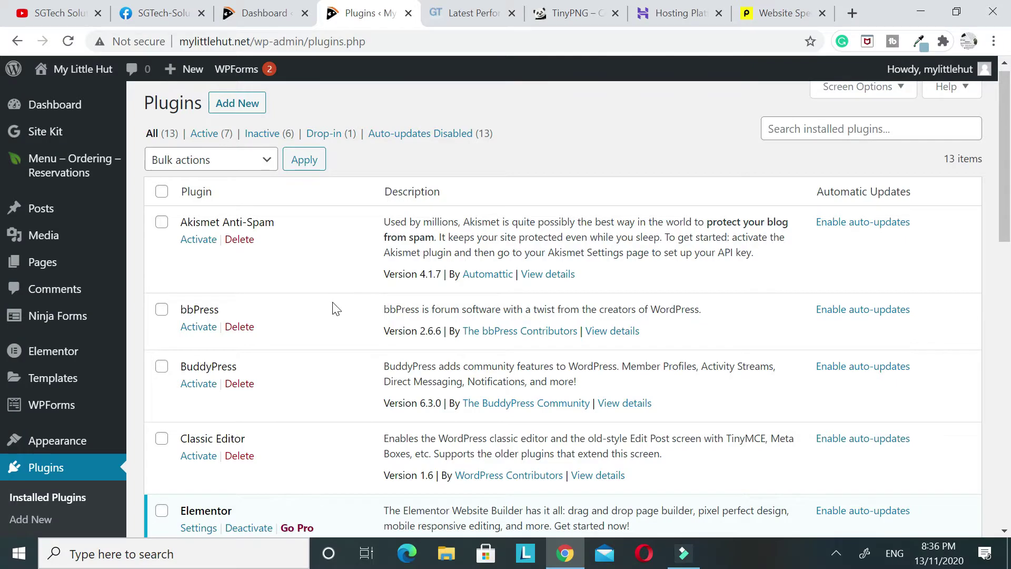
scroll(333, 305, down, 12)
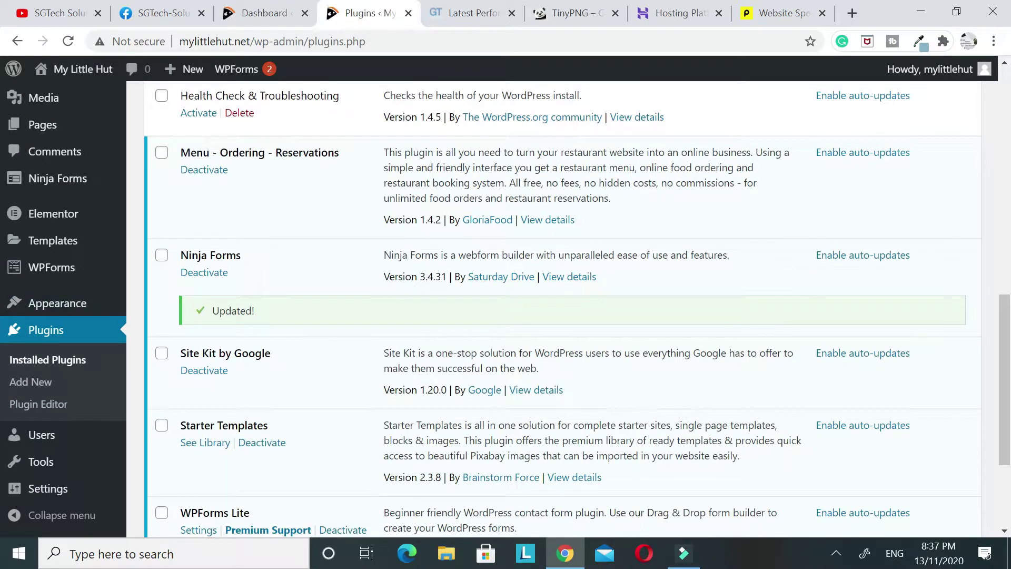
scroll(213, 305, down, 1)
scroll(210, 295, up, 1)
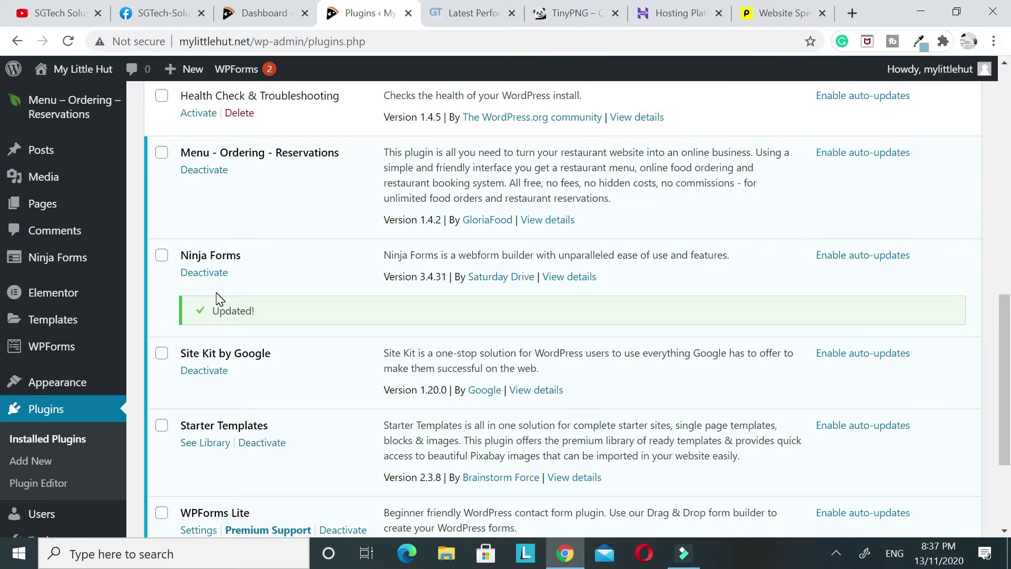
Bulk-delete the inactive plugins Akismet Anti-Spam, bbPress, BuddyPress, Classic Editor, Gutenberg and Health Check & Troubleshooting together with their data
scroll(218, 299, up, 10)
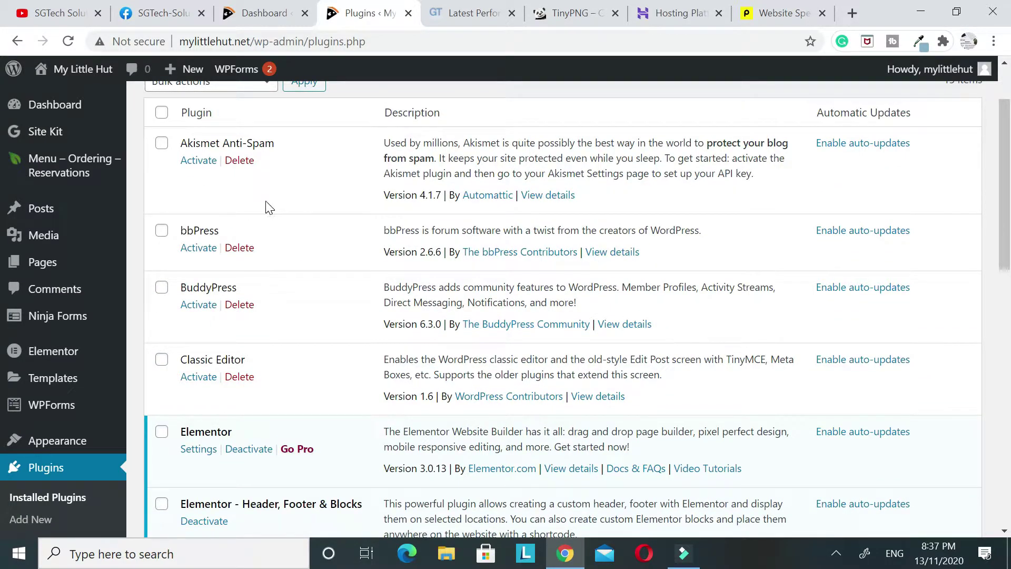
click(161, 143)
click(162, 230)
click(161, 287)
click(161, 359)
scroll(168, 363, down, 3)
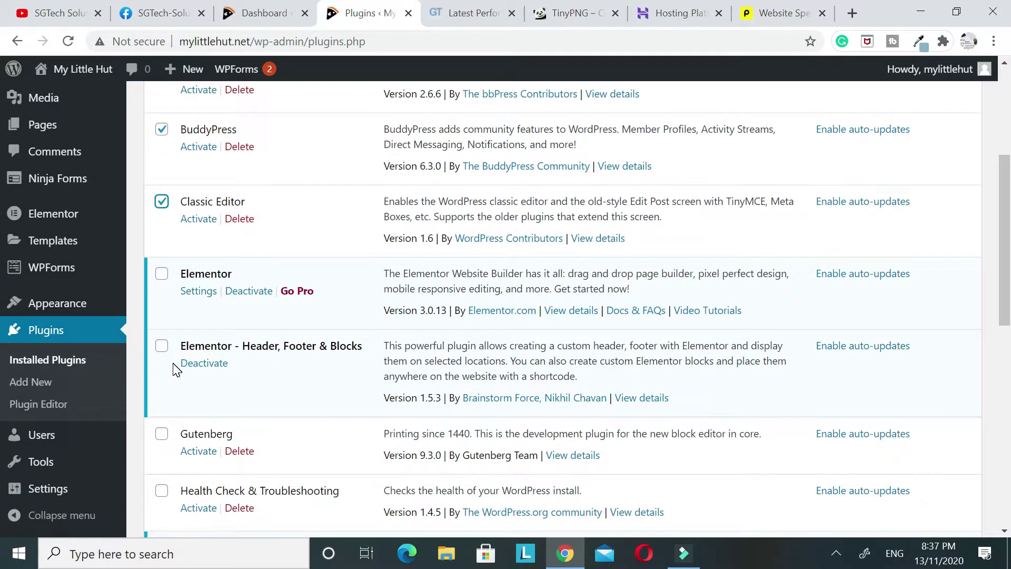
scroll(175, 369, down, 3)
click(162, 274)
click(161, 332)
scroll(211, 370, down, 6)
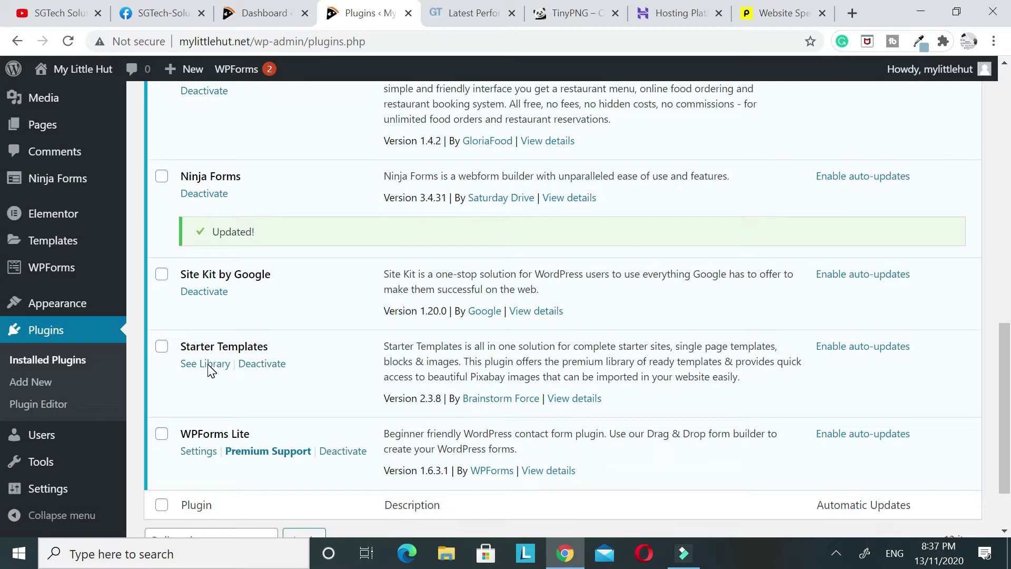
scroll(212, 395, up, 20)
click(219, 168)
click(164, 290)
click(303, 169)
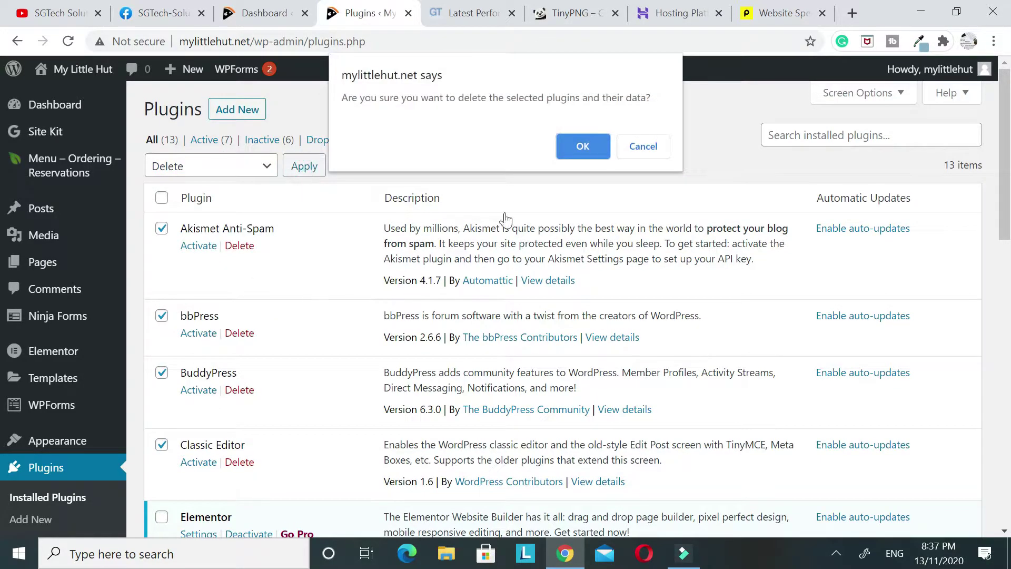
click(574, 153)
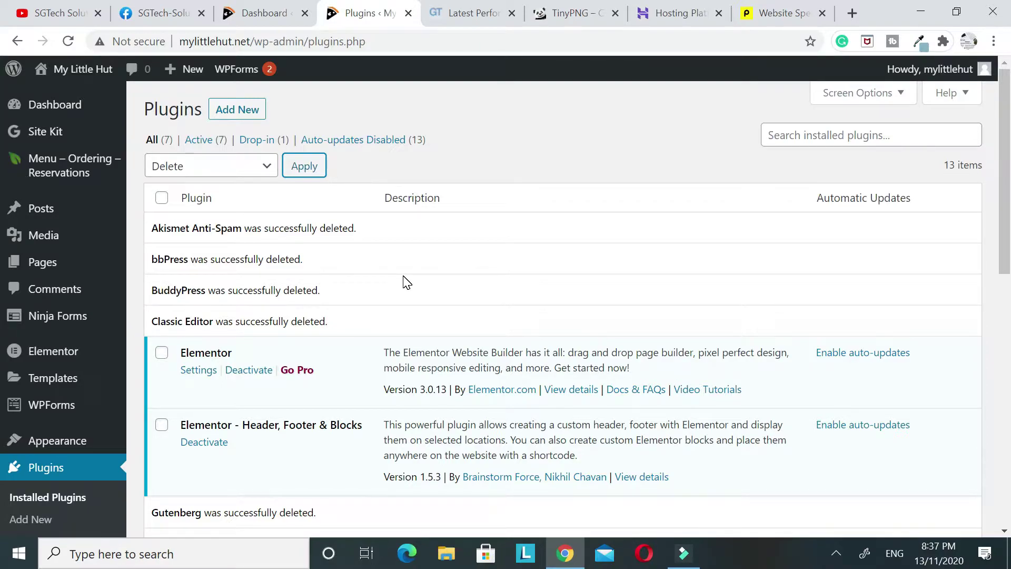
Check the installed plugins list for the plugins that remain on the site
scroll(409, 289, down, 7)
scroll(409, 290, down, 2)
scroll(410, 302, up, 8)
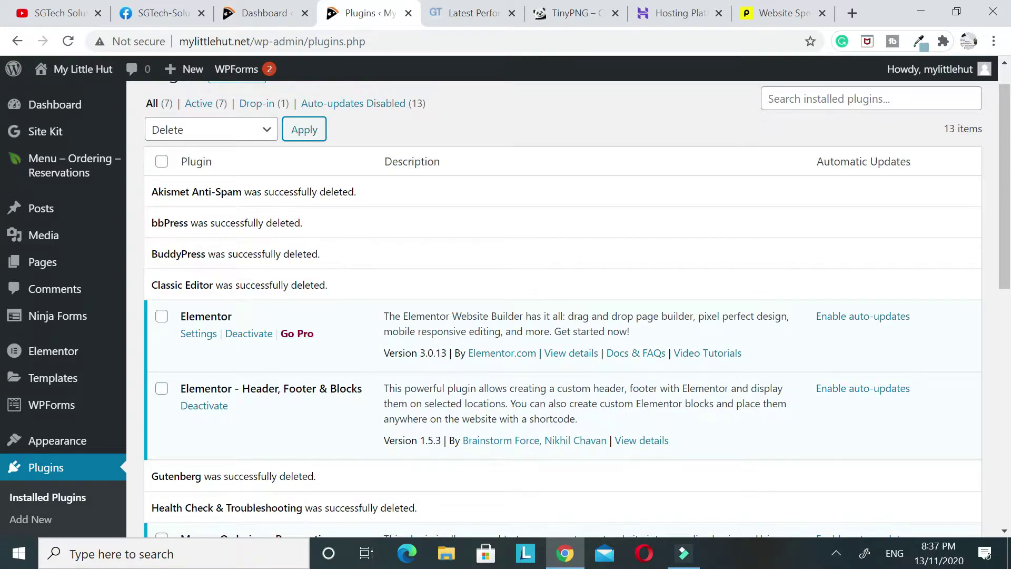
scroll(563, 309, down, 9)
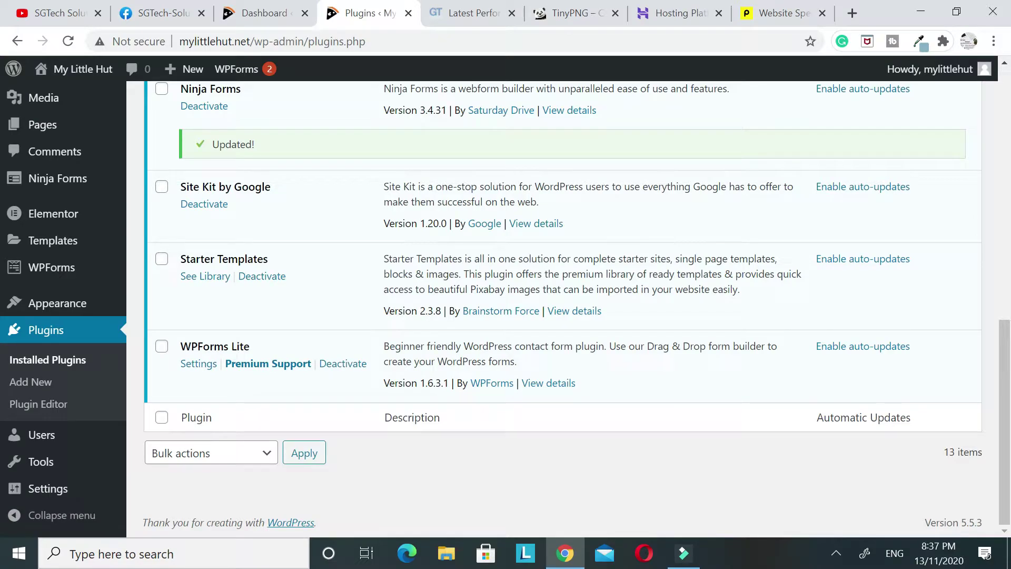
Open the My Little Hut home page in a new tab and load it in the Elementor editor
scroll(410, 319, up, 10)
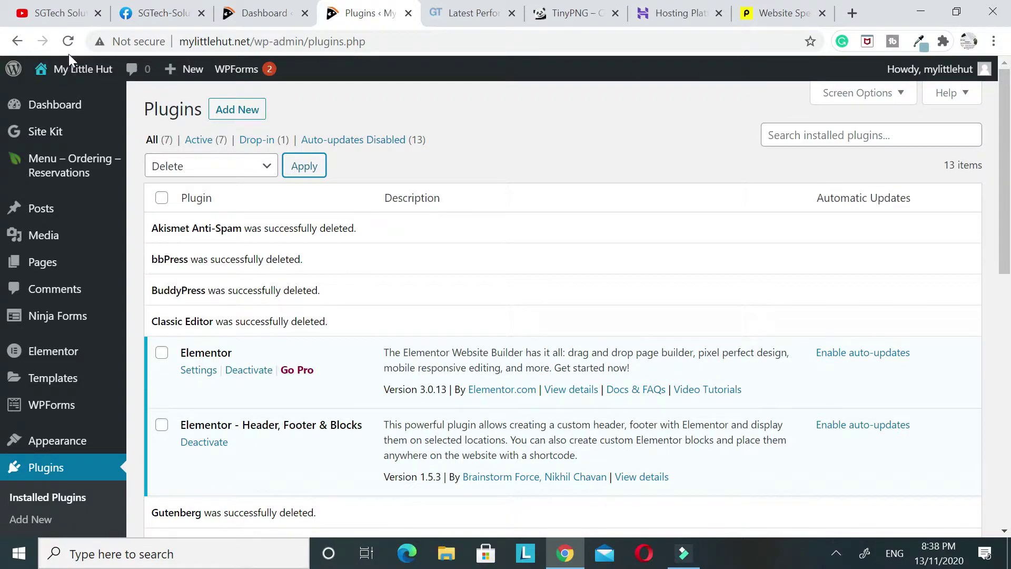
right_click(87, 72)
click(89, 78)
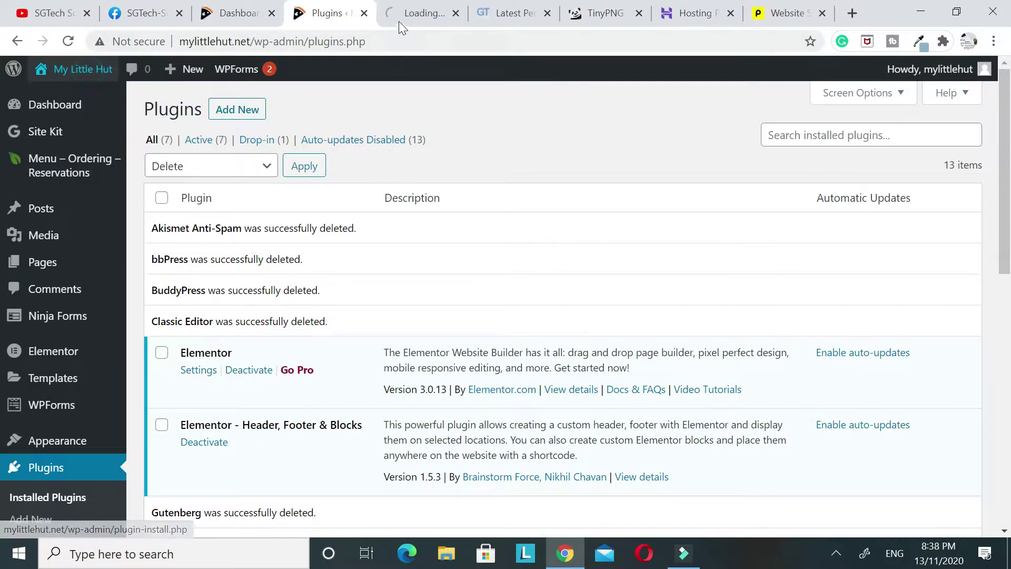
click(399, 21)
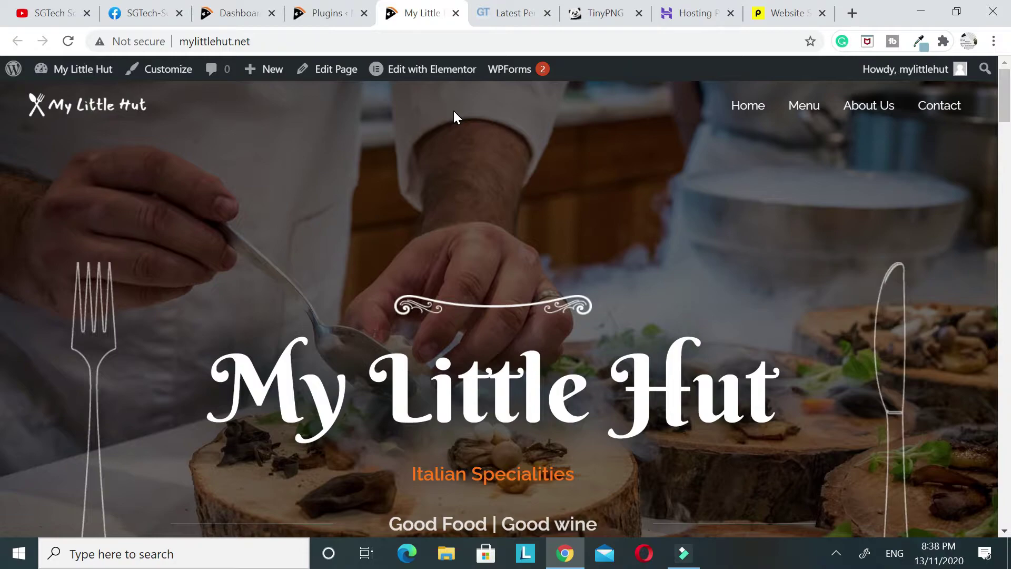
click(424, 69)
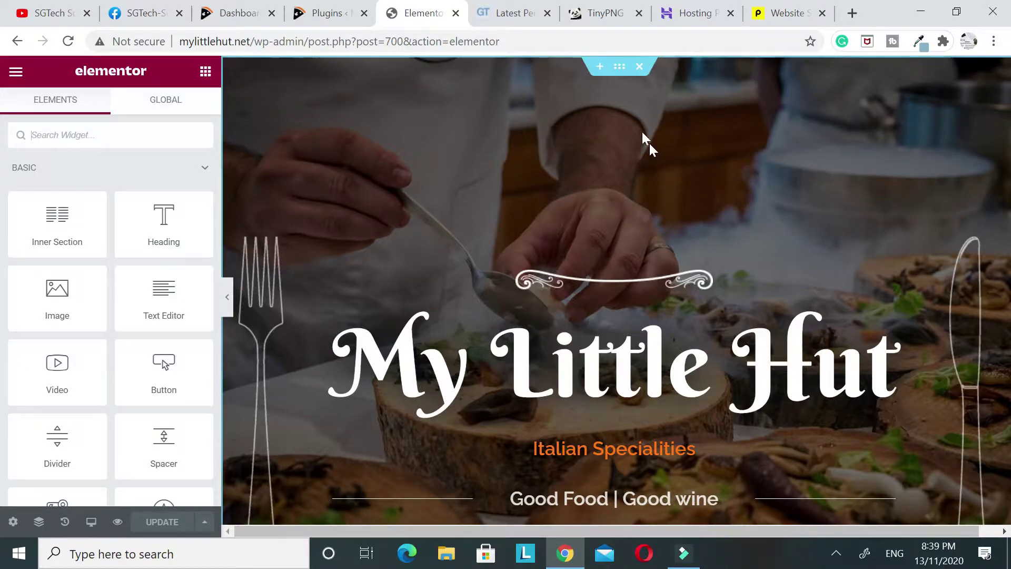
scroll(579, 232, down, 3)
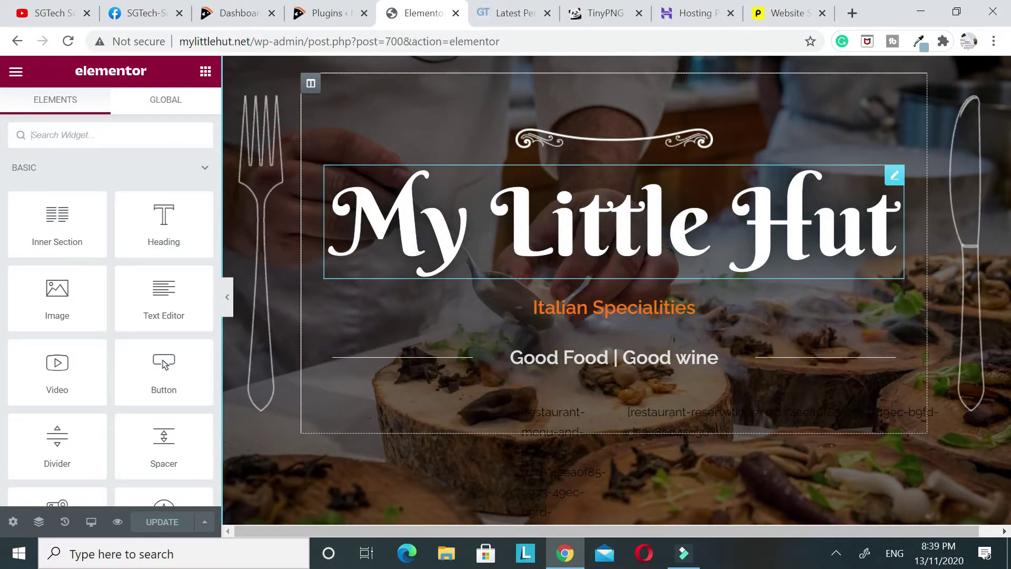
scroll(472, 327, down, 1)
scroll(442, 278, up, 3)
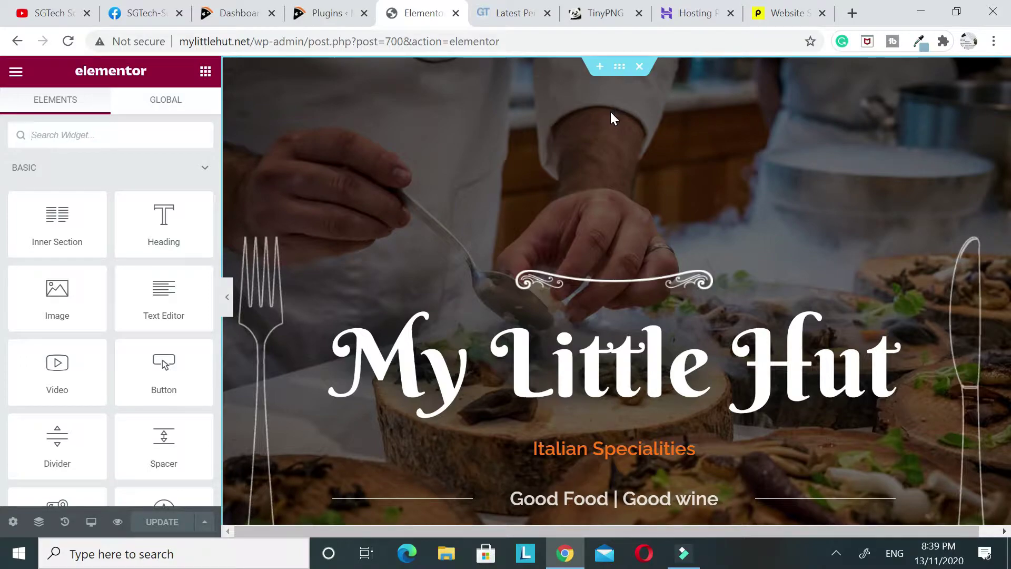
Switch to TinyPNG and upload the four pexels photos from the desktop for compression
click(589, 16)
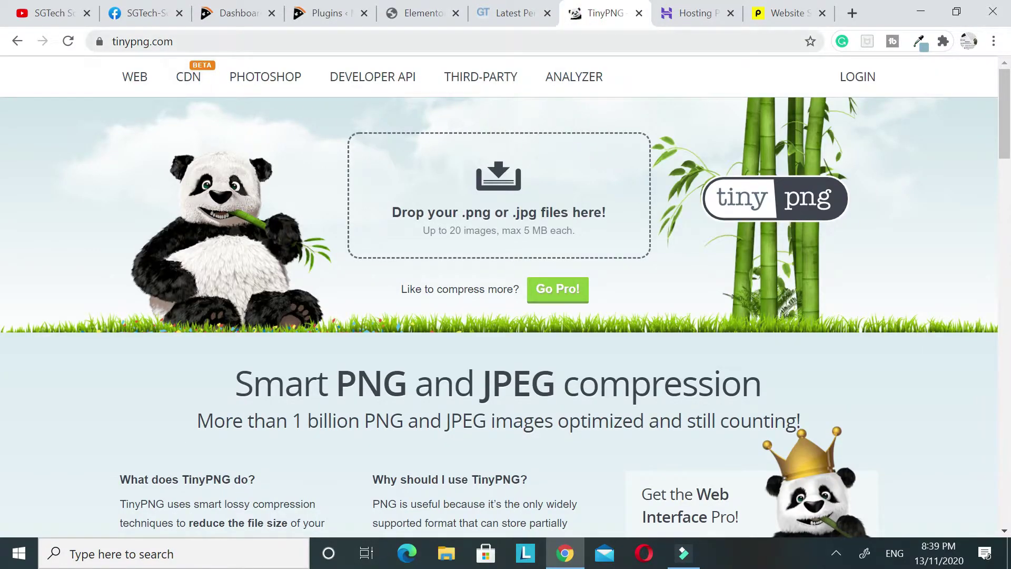
click(190, 41)
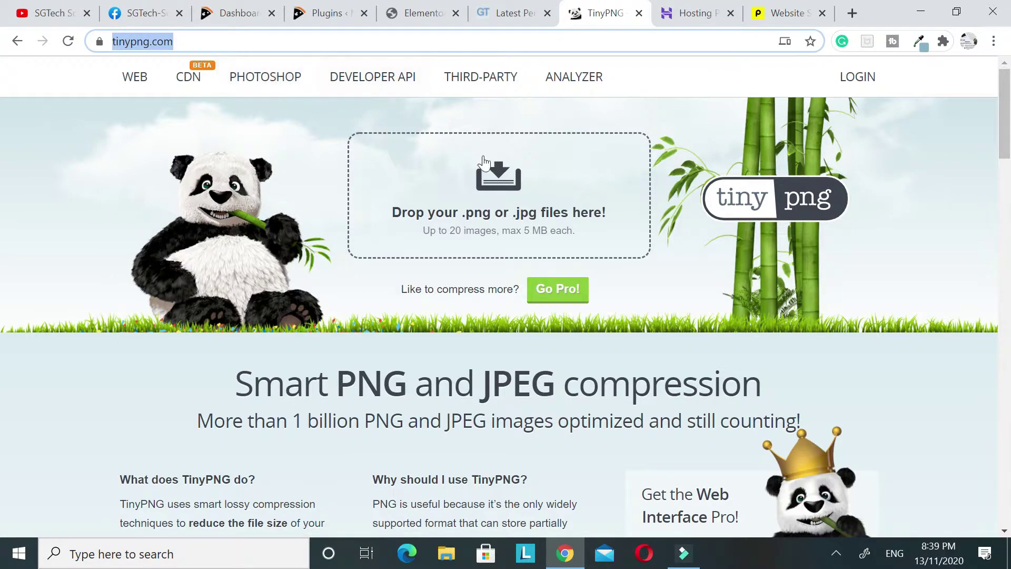
drag(890, 12, 990, 154)
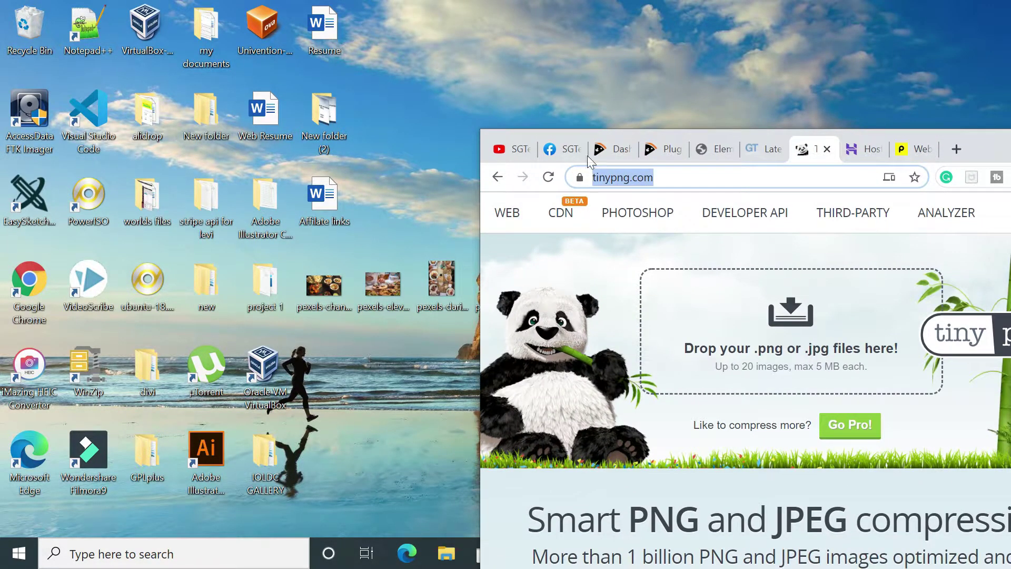
drag(648, 138, 736, 157)
drag(346, 340, 852, 352)
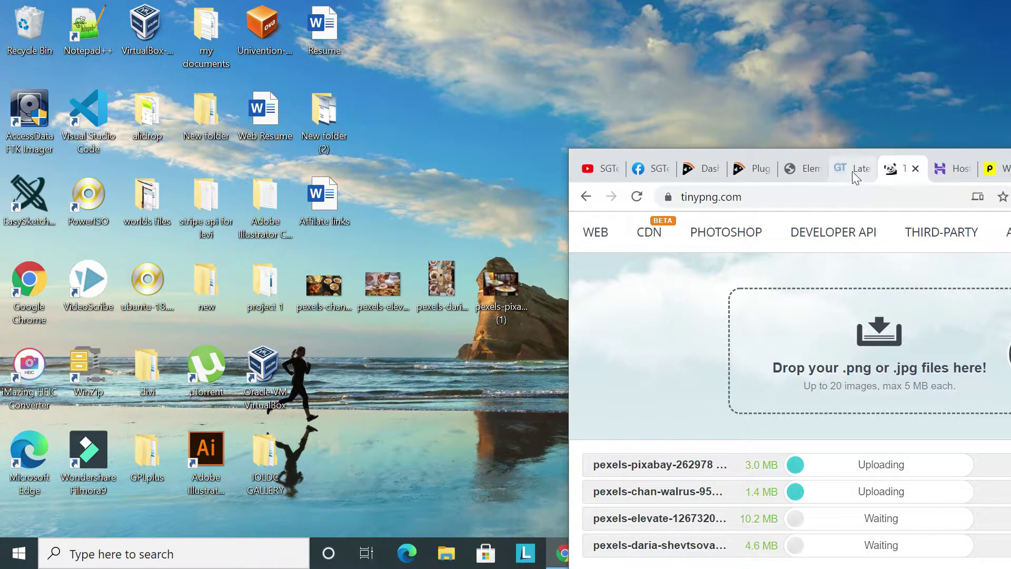
double_click(870, 153)
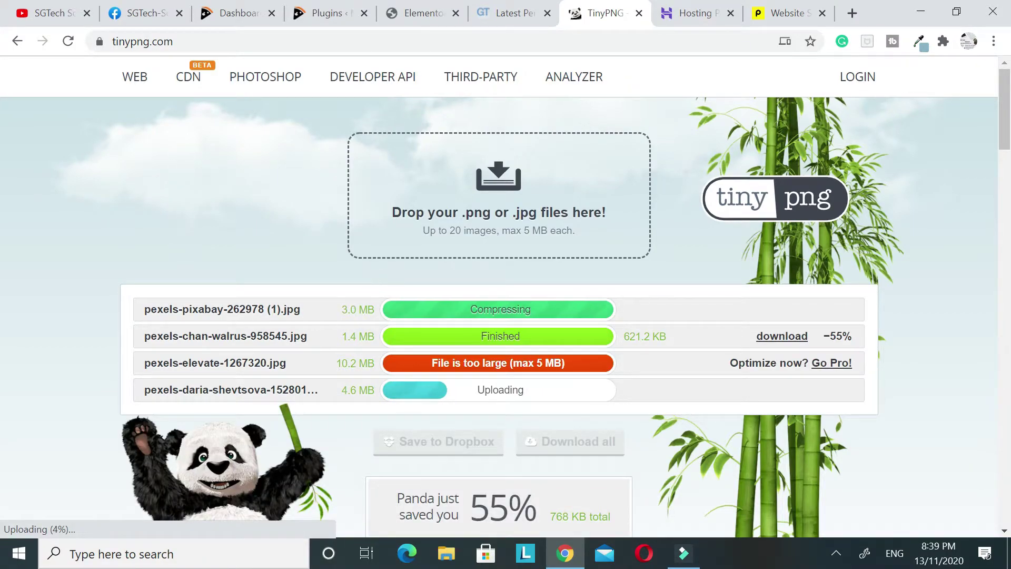
Compare the original and compressed file sizes of the uploaded photos in the TinyPNG results
drag(337, 363, 371, 360)
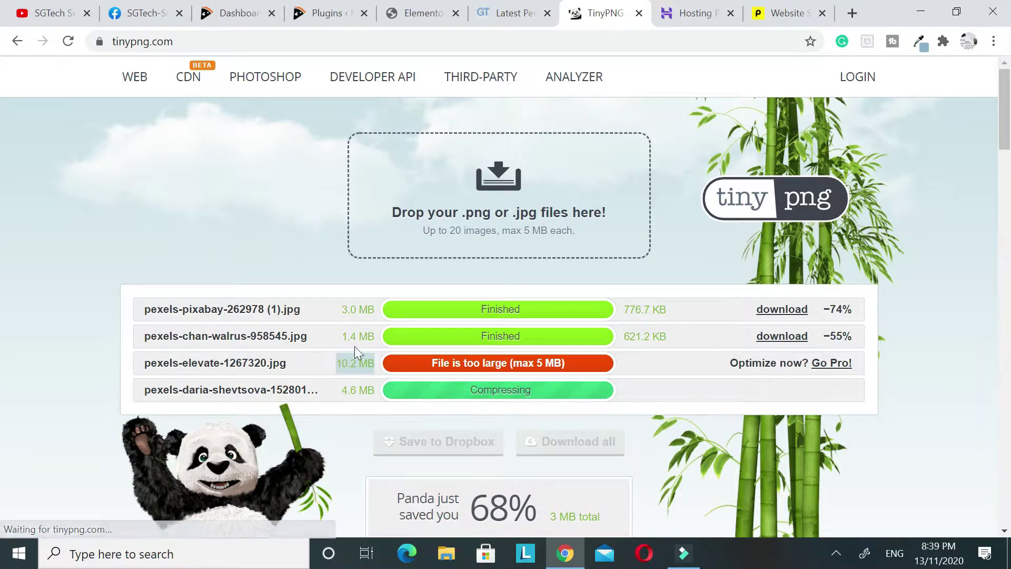
click(328, 357)
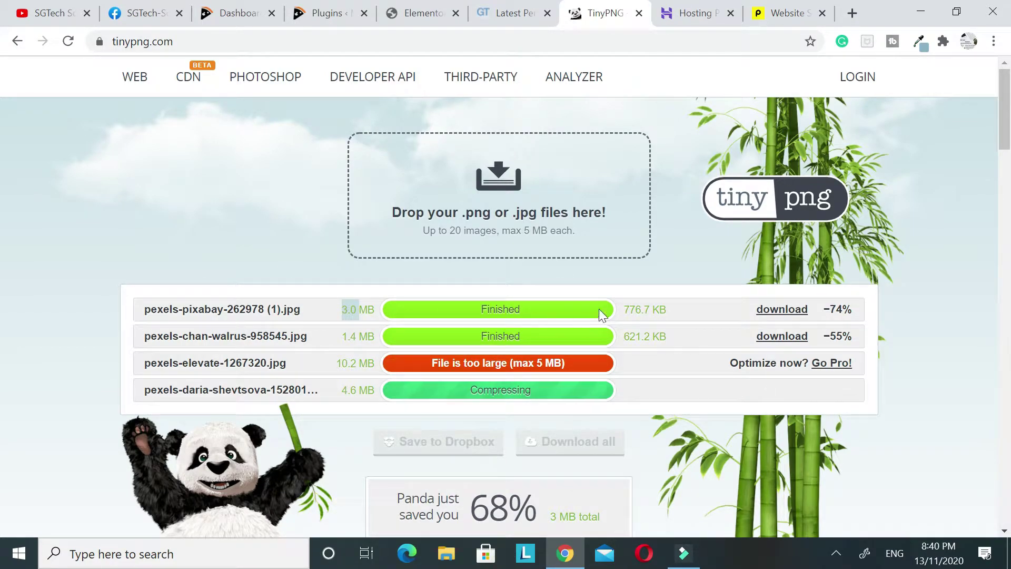
double_click(626, 305)
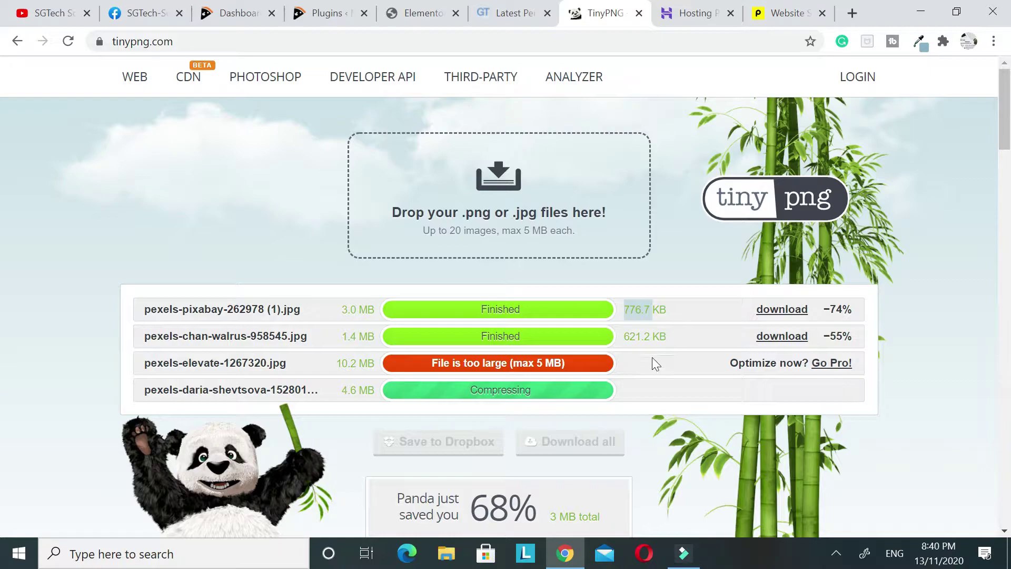
double_click(662, 309)
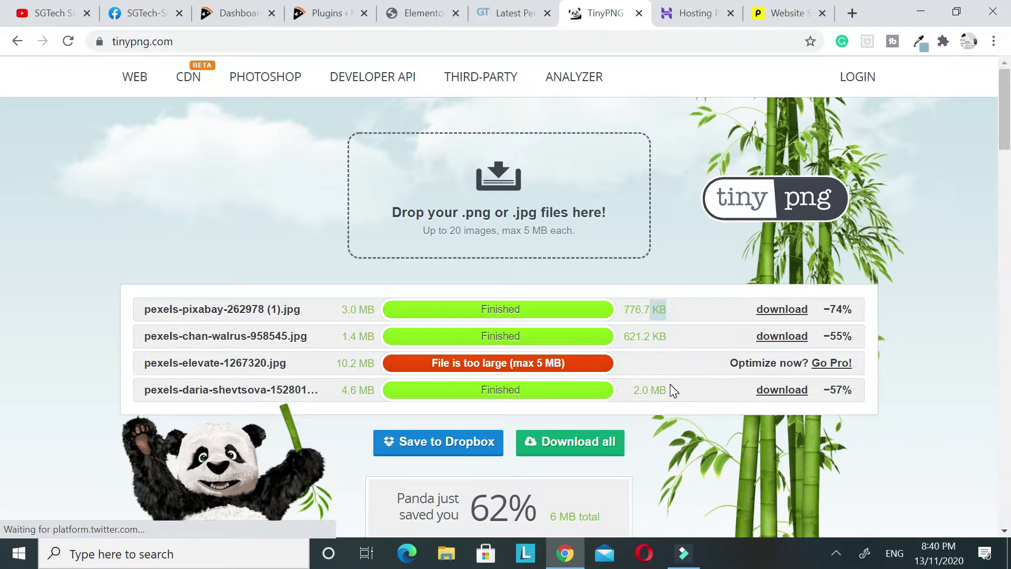
double_click(656, 310)
double_click(653, 389)
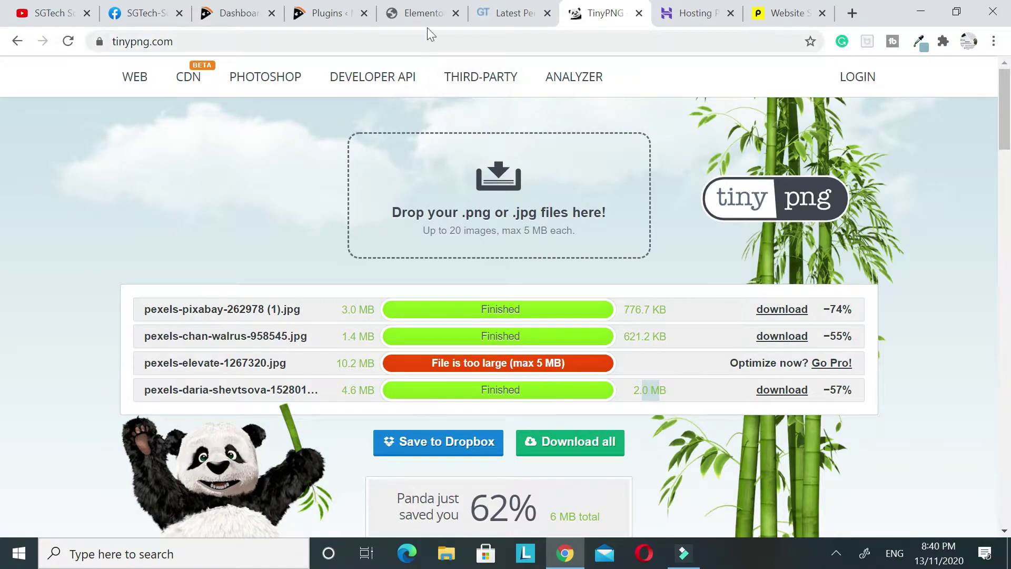
Return to the Elementor editor and replace the hero section's background image with Menu-item-1.jpg from the media library
click(421, 13)
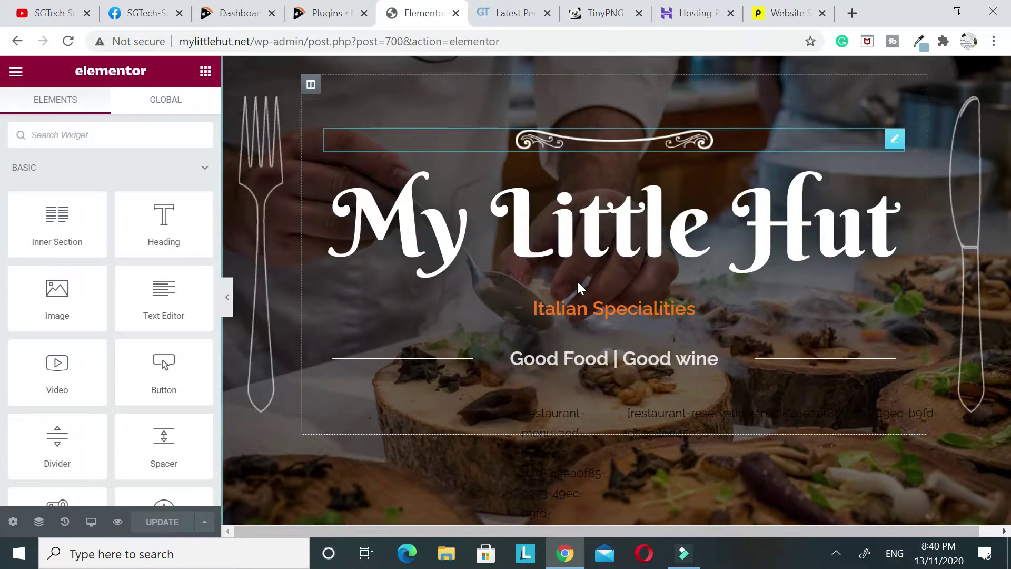
scroll(595, 174, up, 3)
click(614, 68)
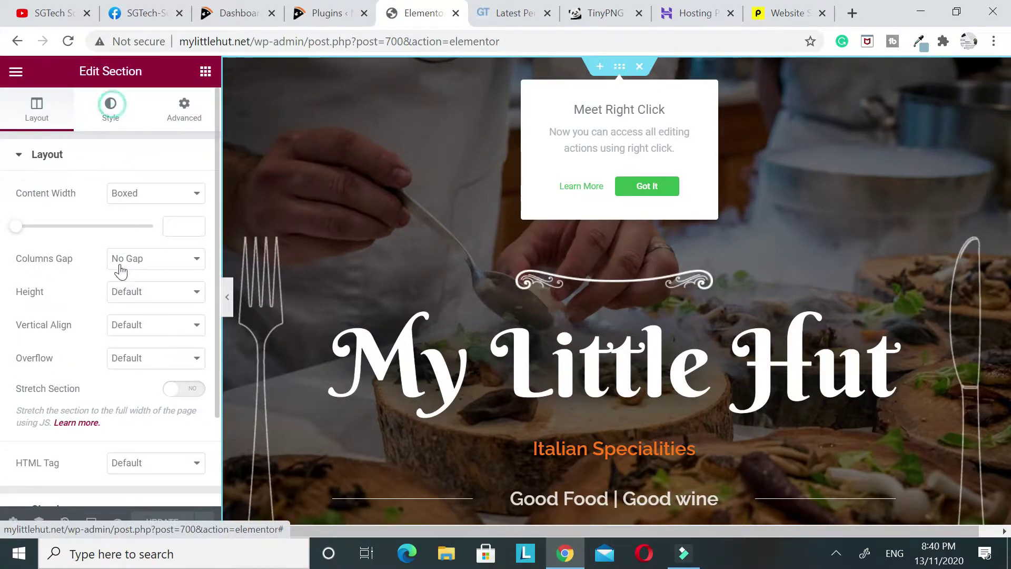
click(85, 349)
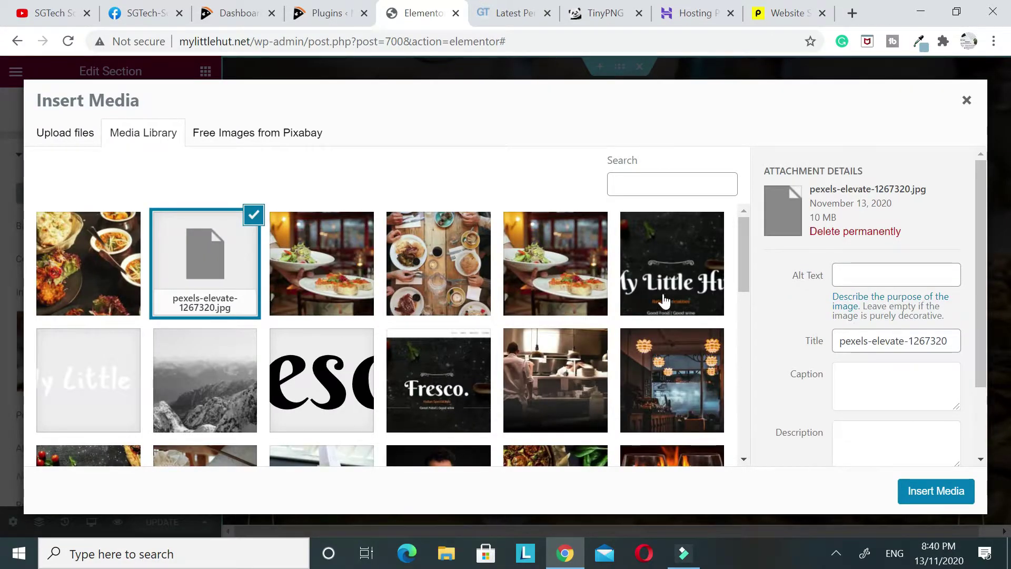
scroll(521, 375, down, 1)
scroll(574, 354, down, 1)
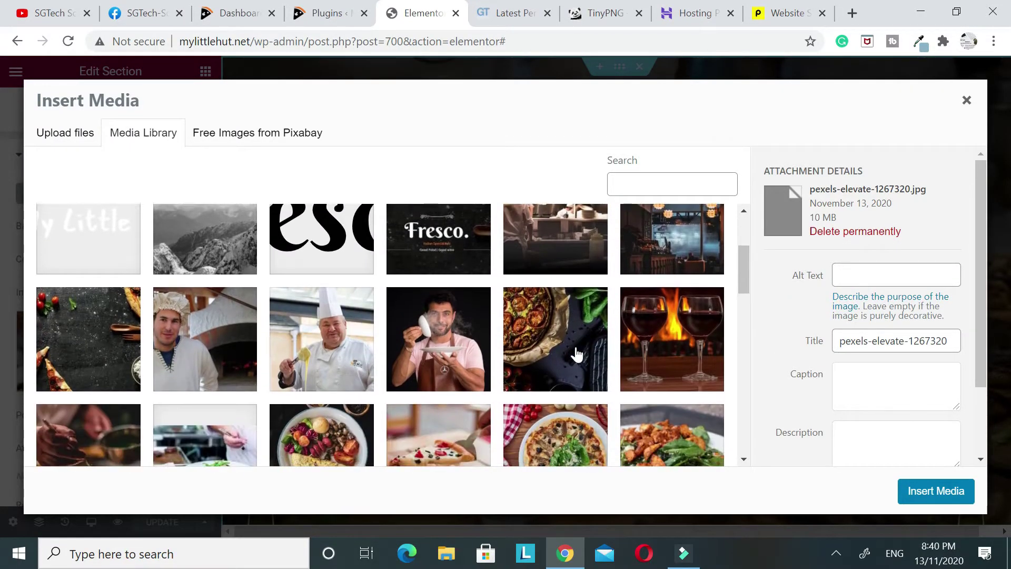
click(557, 342)
scroll(526, 347, down, 3)
click(321, 332)
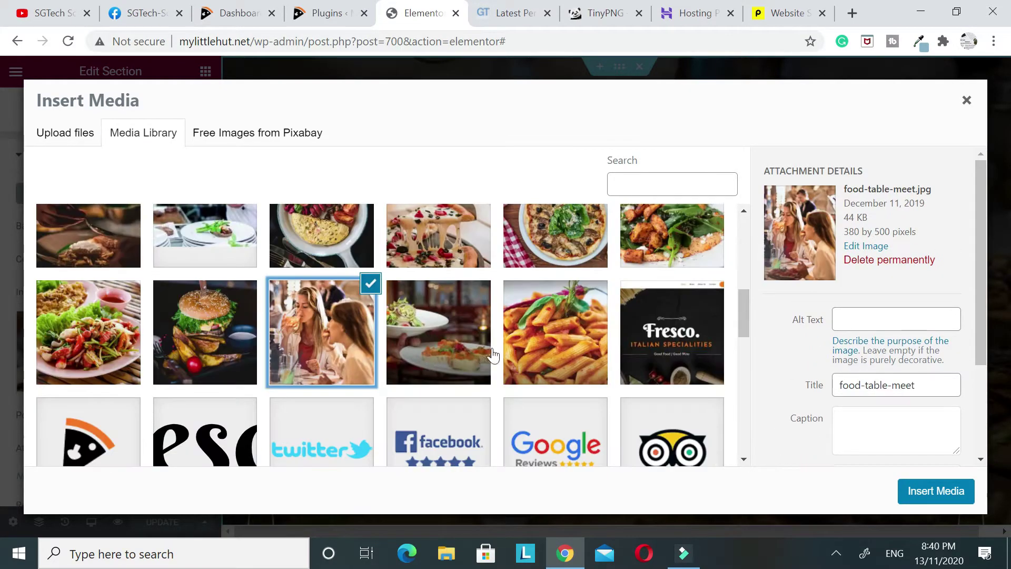
click(580, 364)
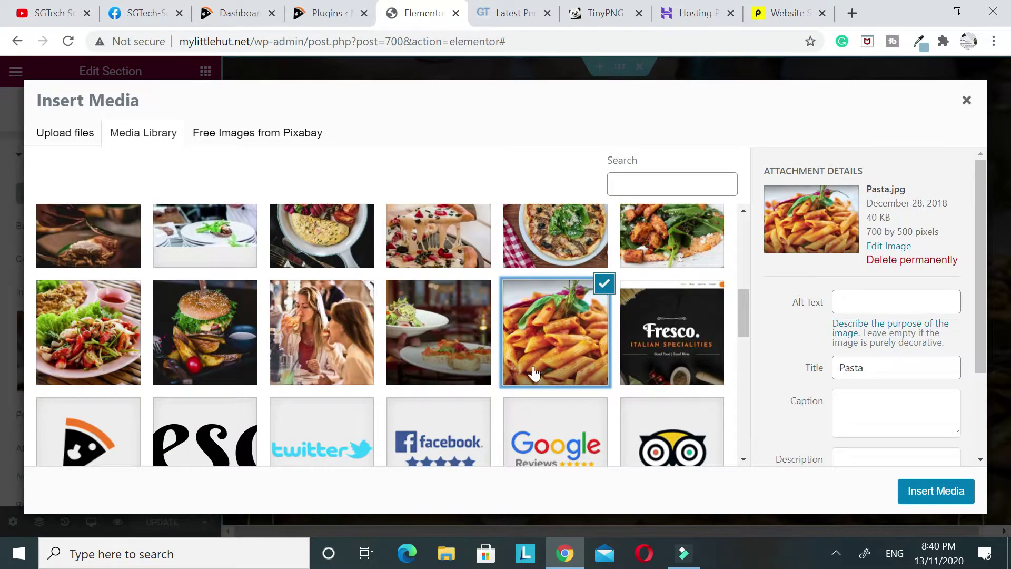
click(187, 343)
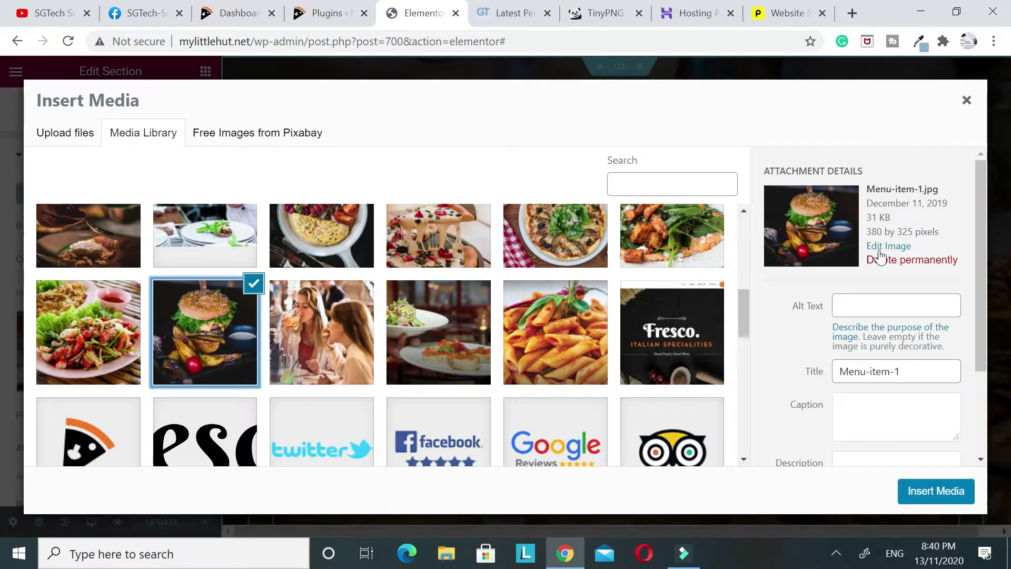
click(937, 489)
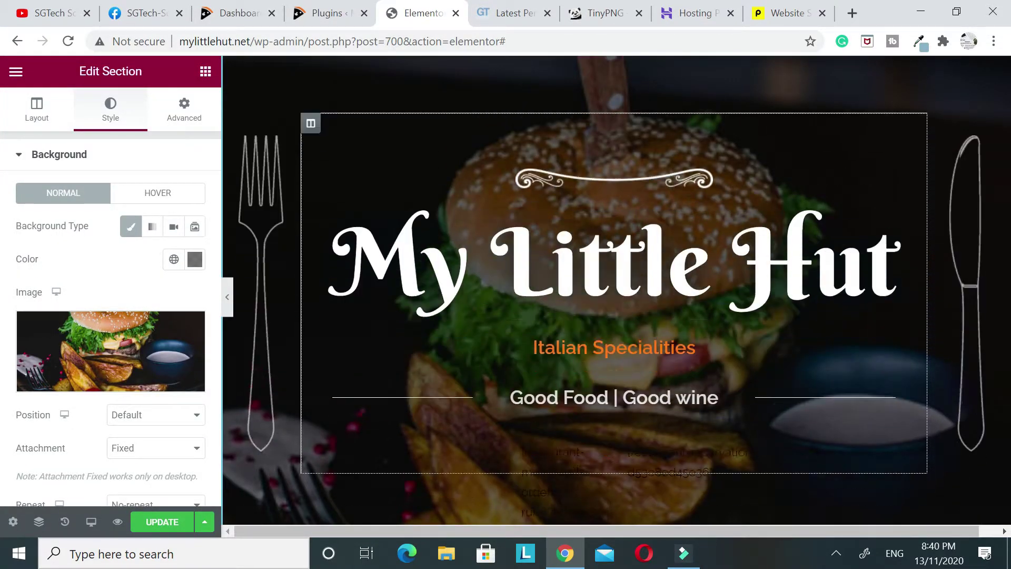
Review the hero section with its new background, and select the dining table photo in the Welcome section
scroll(690, 343, down, 3)
scroll(692, 343, up, 5)
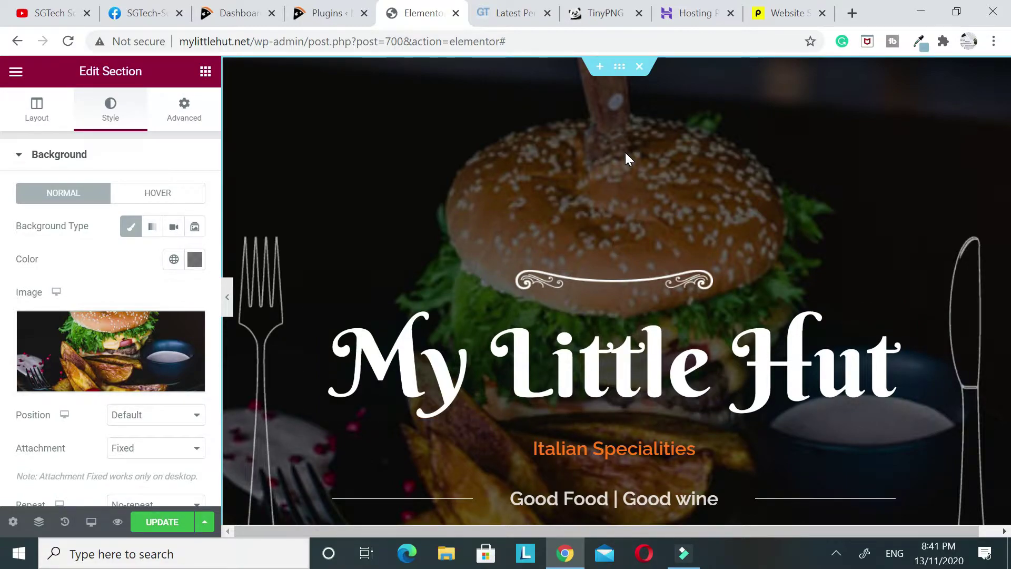
scroll(528, 178, down, 4)
scroll(529, 178, down, 2)
scroll(548, 224, up, 3)
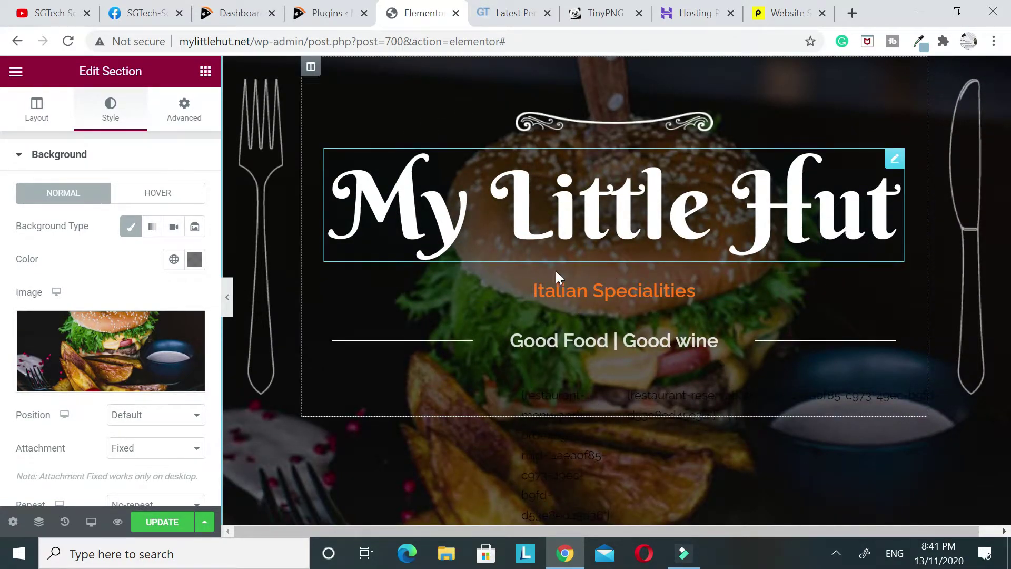
scroll(616, 289, up, 3)
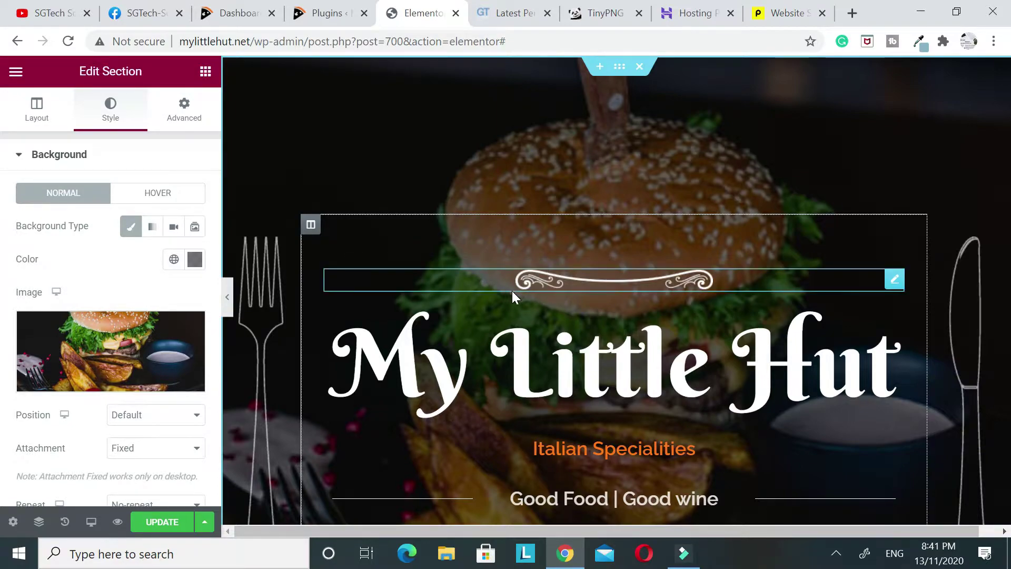
scroll(513, 293, down, 15)
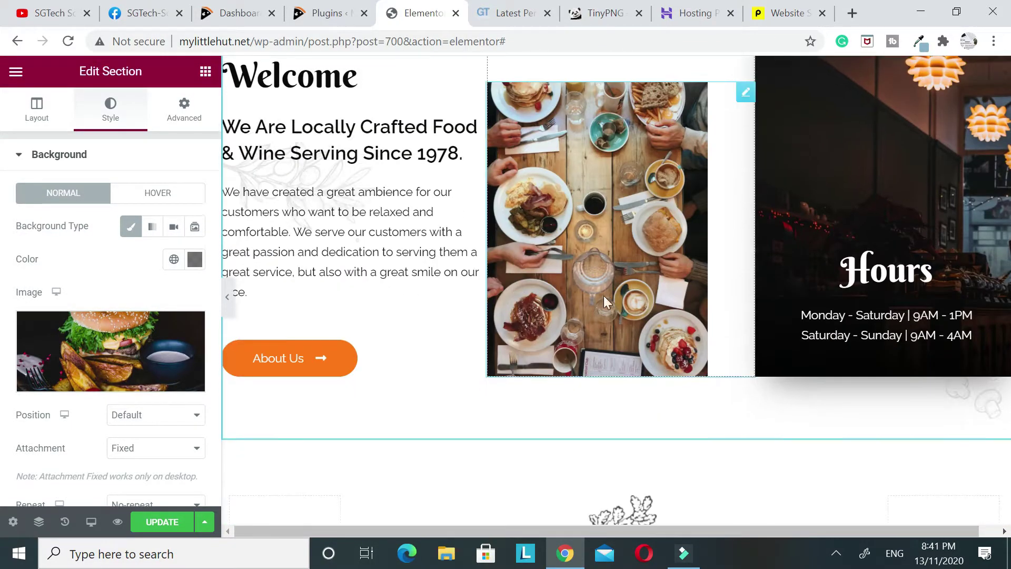
click(599, 267)
Recheck the file sizes in the TinyPNG results, and view the GTmetrix report for mylittlehut.net
click(595, 13)
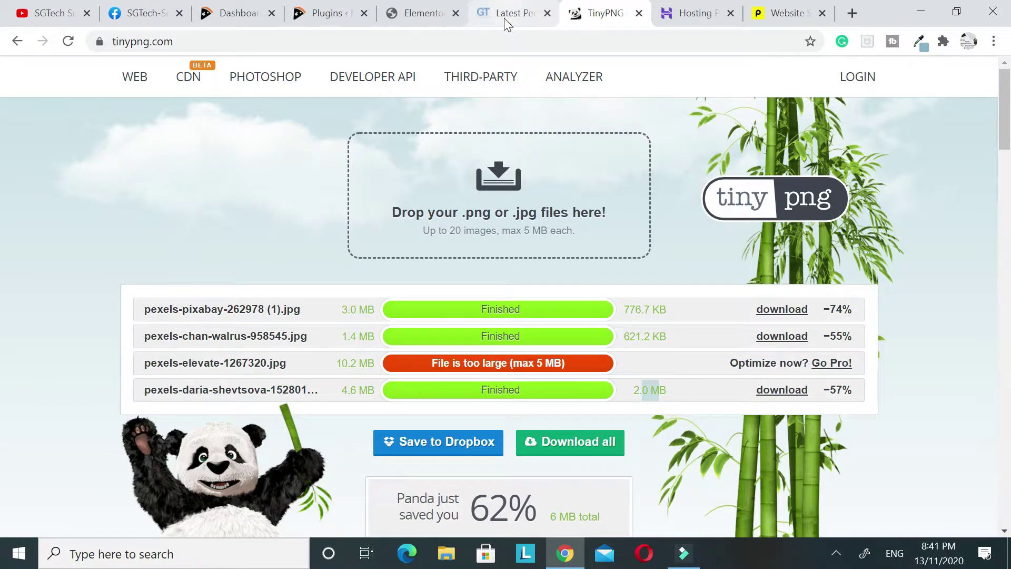
drag(143, 311, 308, 316)
click(192, 41)
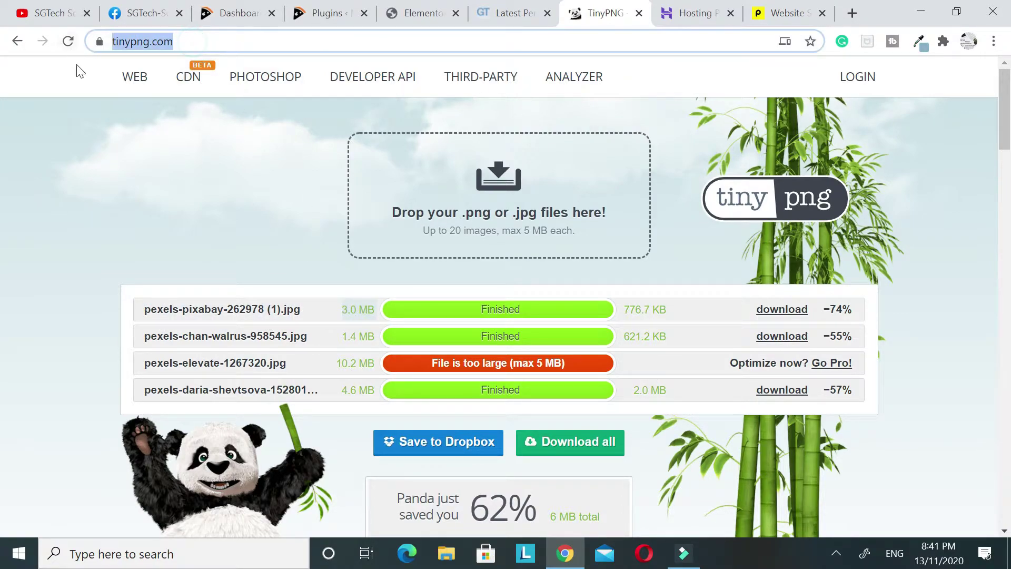
drag(687, 306, 623, 310)
click(513, 12)
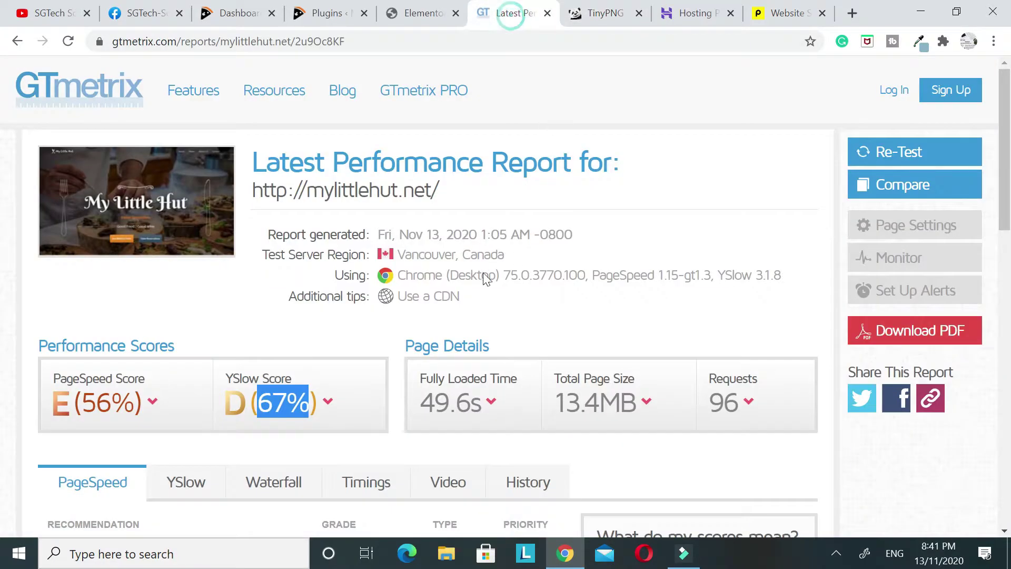
Return to the Elementor editor and replace the dining table photo in the Welcome section with about-image-01.jpg from the media library
click(423, 13)
scroll(466, 233, up, 3)
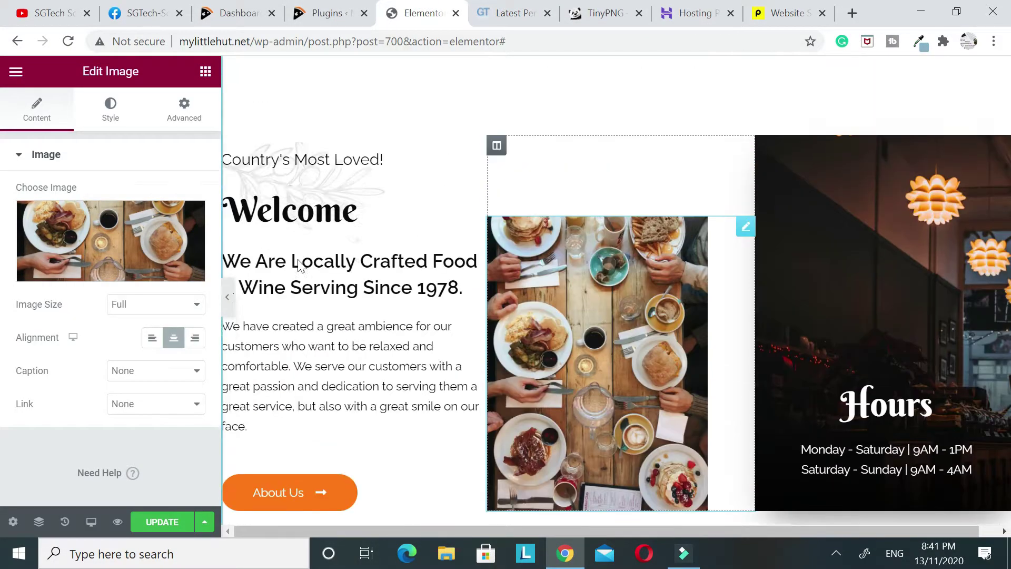
scroll(488, 164, down, 3)
click(546, 229)
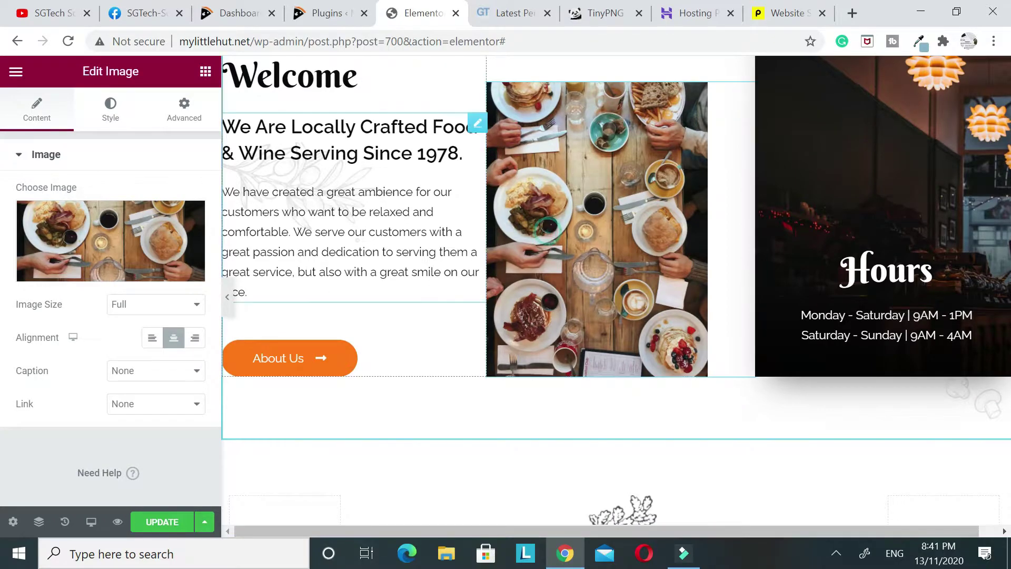
click(80, 219)
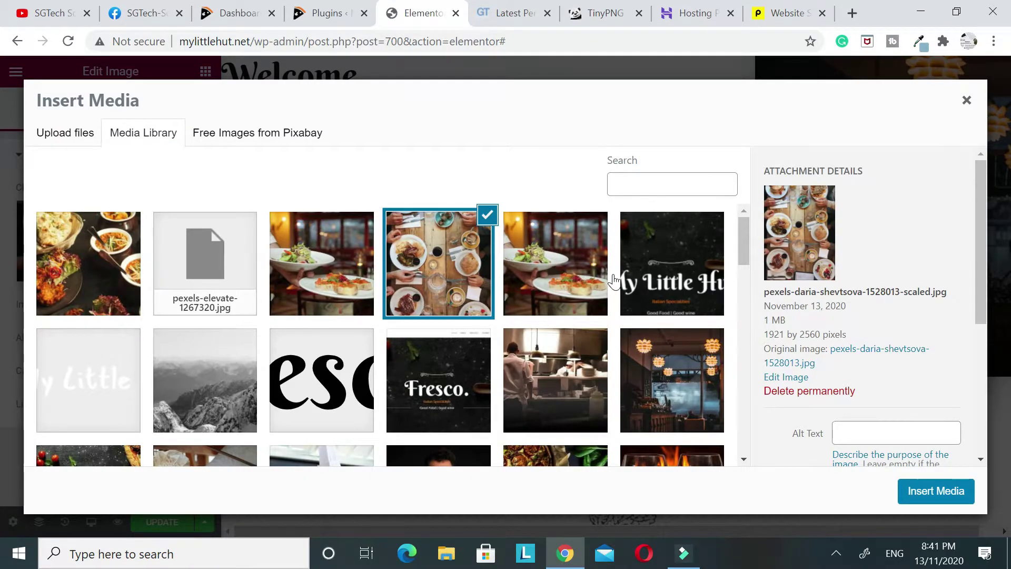
scroll(592, 277, down, 3)
click(446, 362)
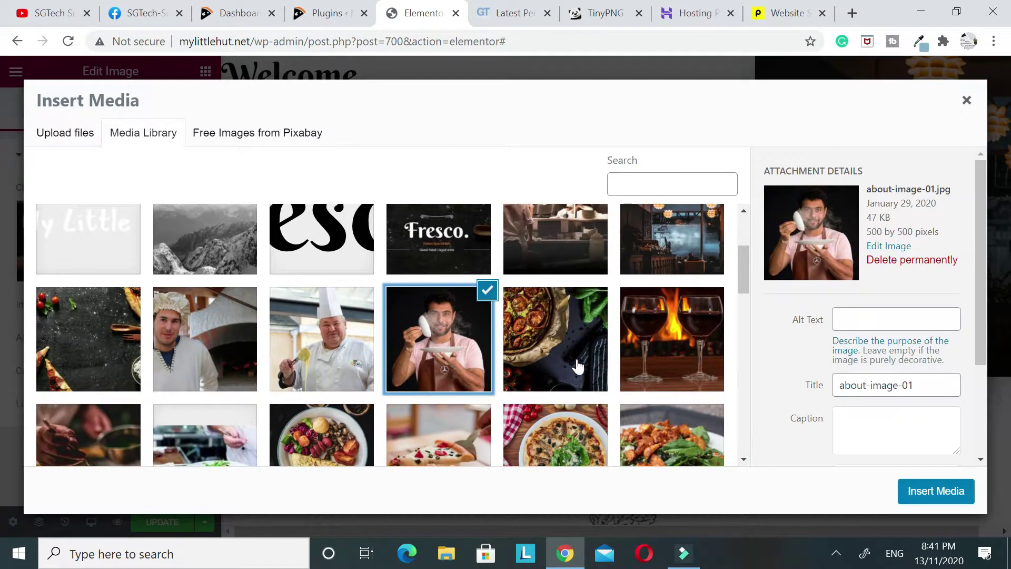
click(933, 501)
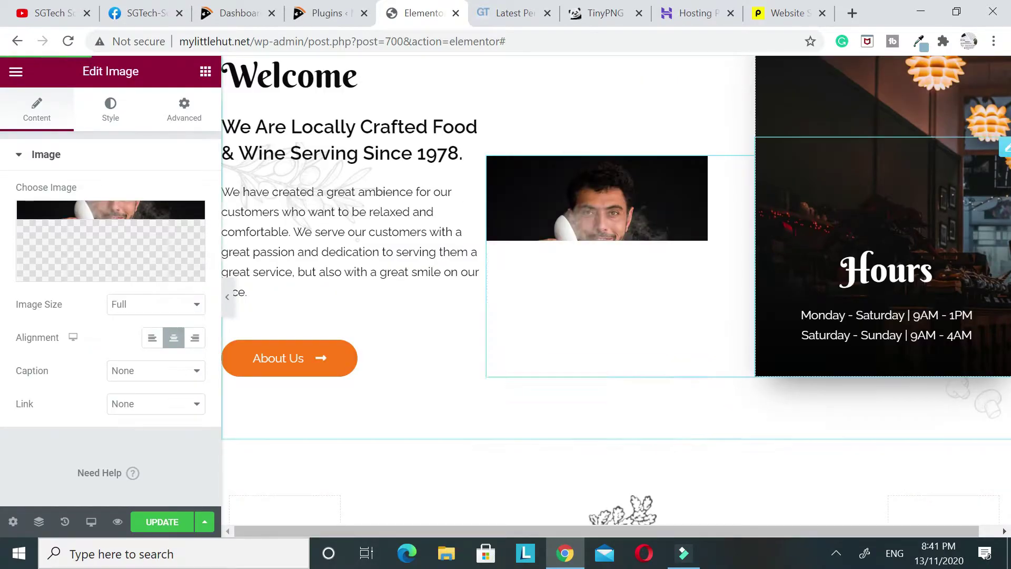
Replace the background image of the Hours column with chef05-free-img.jpg from the media library
scroll(874, 236, up, 1)
scroll(874, 247, up, 2)
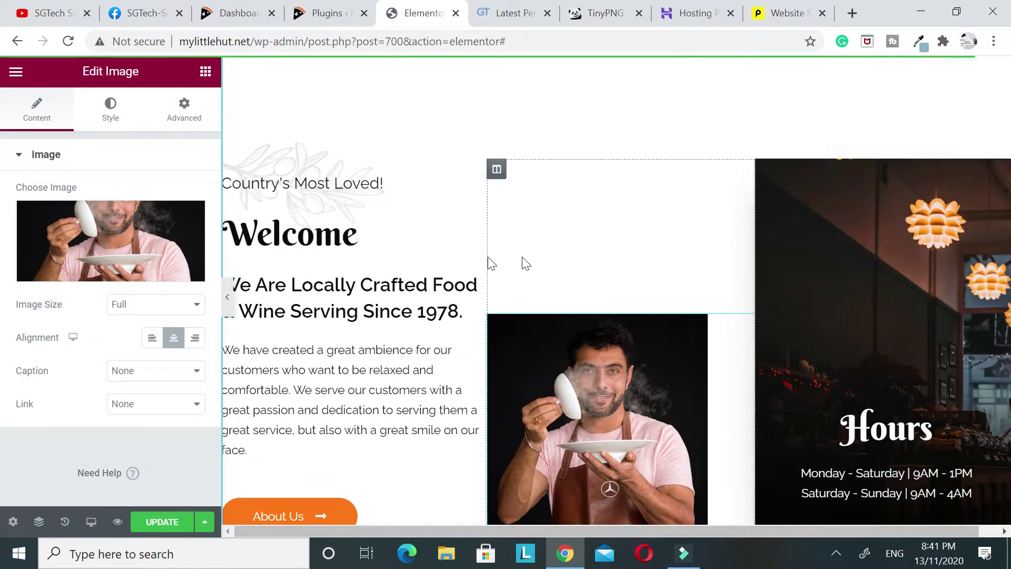
click(765, 169)
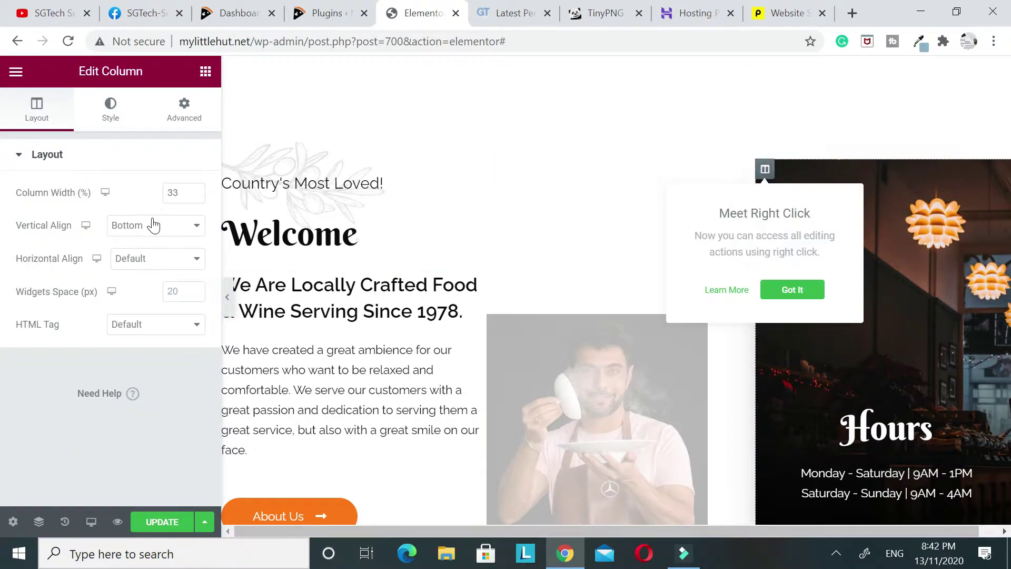
click(102, 339)
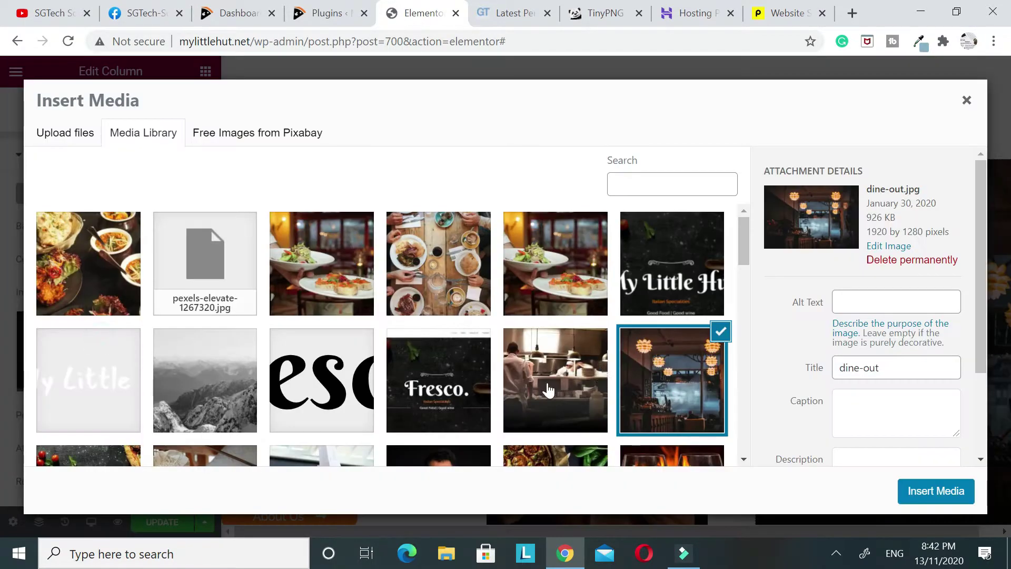
scroll(567, 306, down, 2)
click(567, 305)
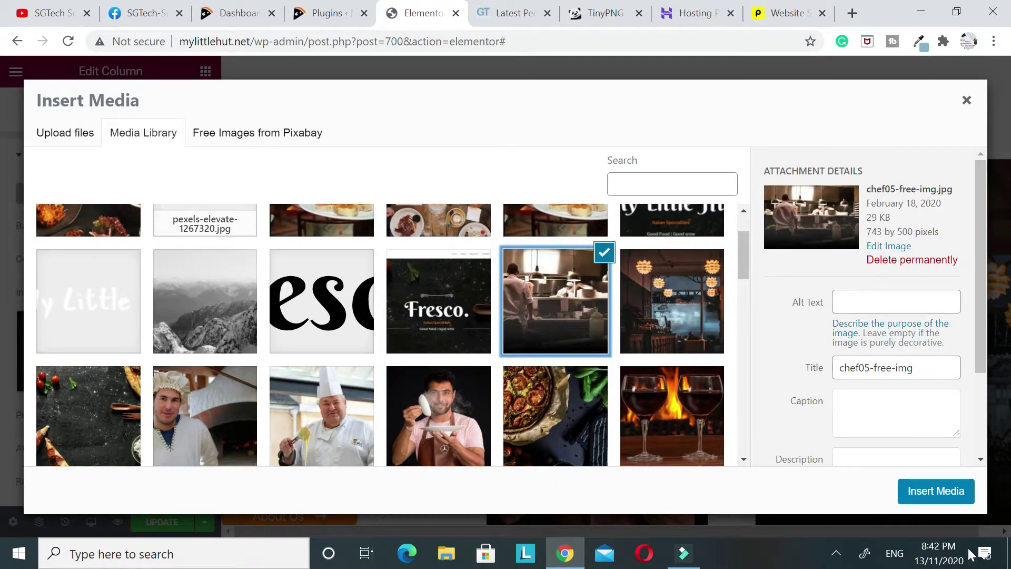
click(927, 490)
Replace the image beside the Welcome text with Pizza-slice.jpg from the media library
scroll(590, 388, down, 3)
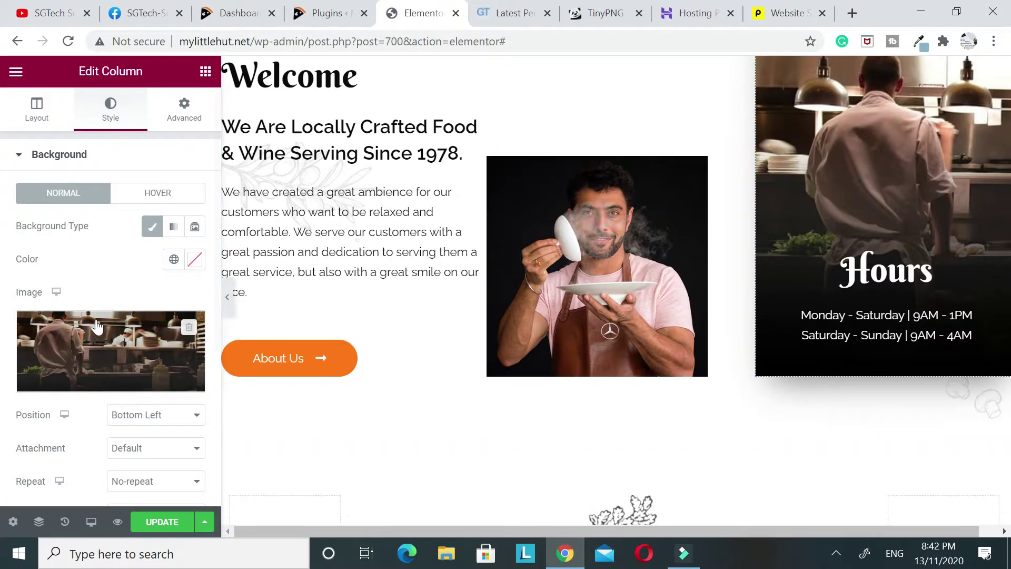
click(522, 173)
click(129, 230)
scroll(390, 349, down, 4)
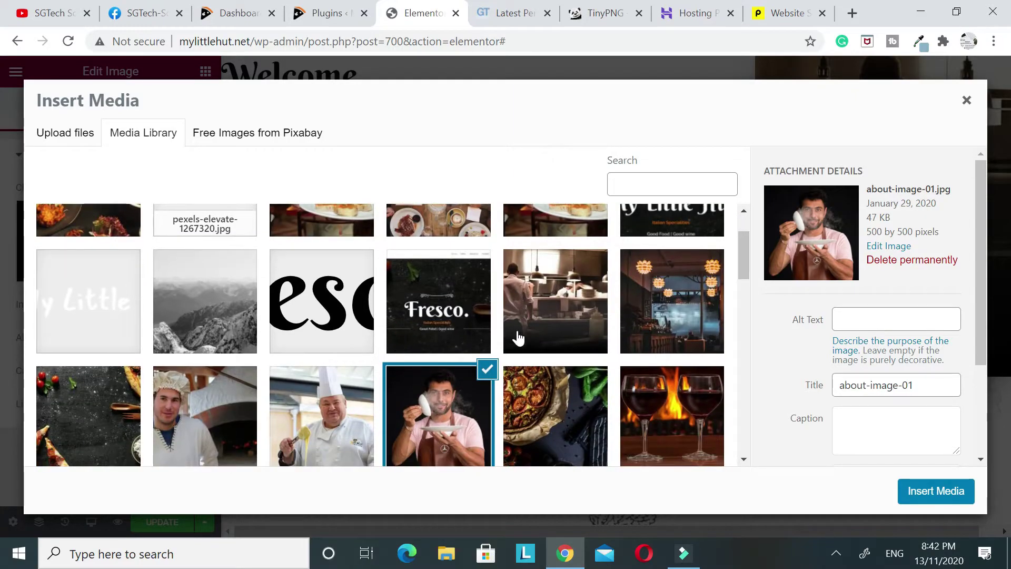
scroll(439, 341, up, 3)
click(454, 301)
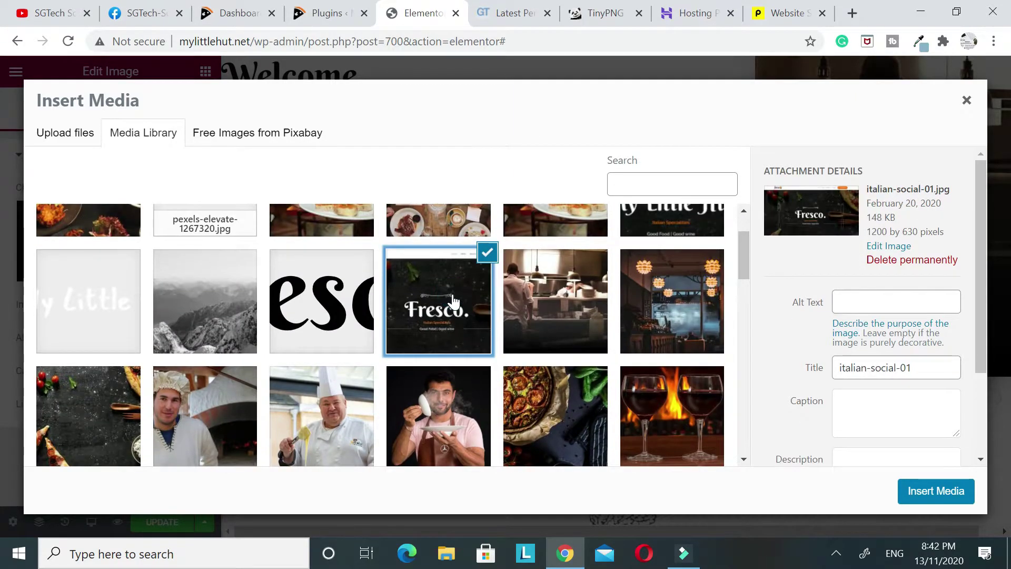
scroll(468, 342, down, 3)
click(441, 387)
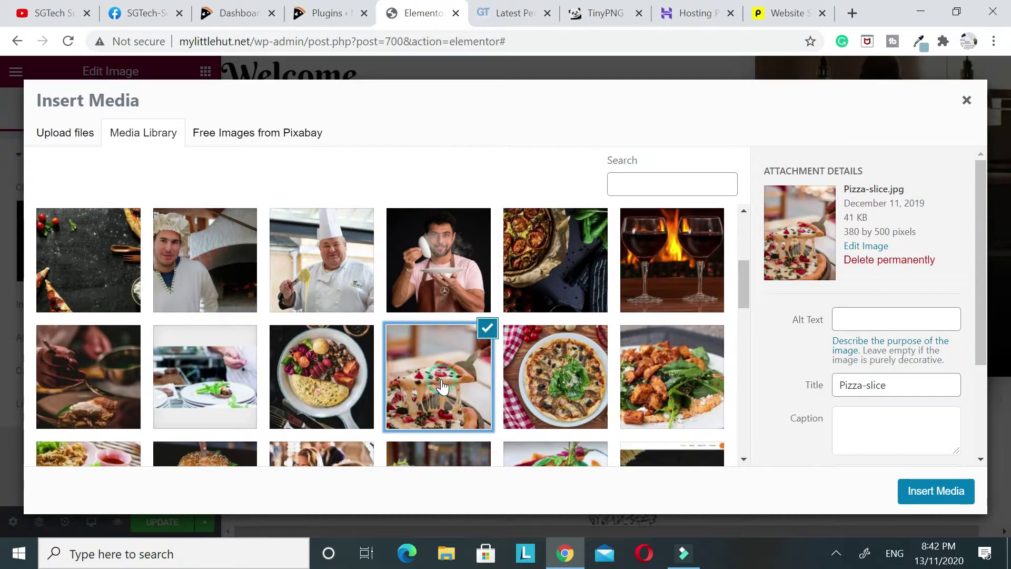
click(906, 492)
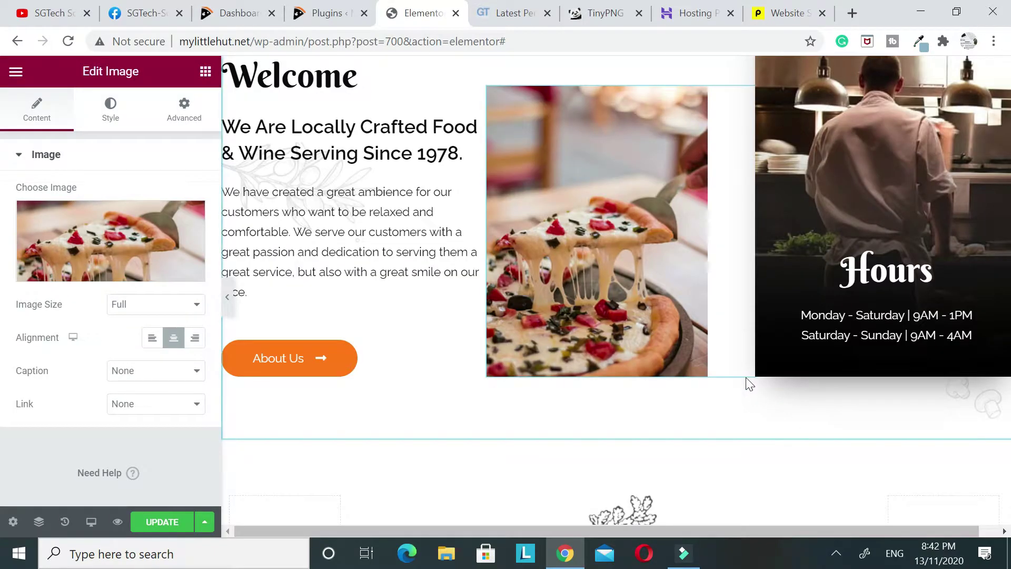
Change the background image of the "Good Food | Good Wine" column in the Happy Hours section to platter-img.jpg
scroll(746, 377, down, 10)
scroll(744, 374, down, 15)
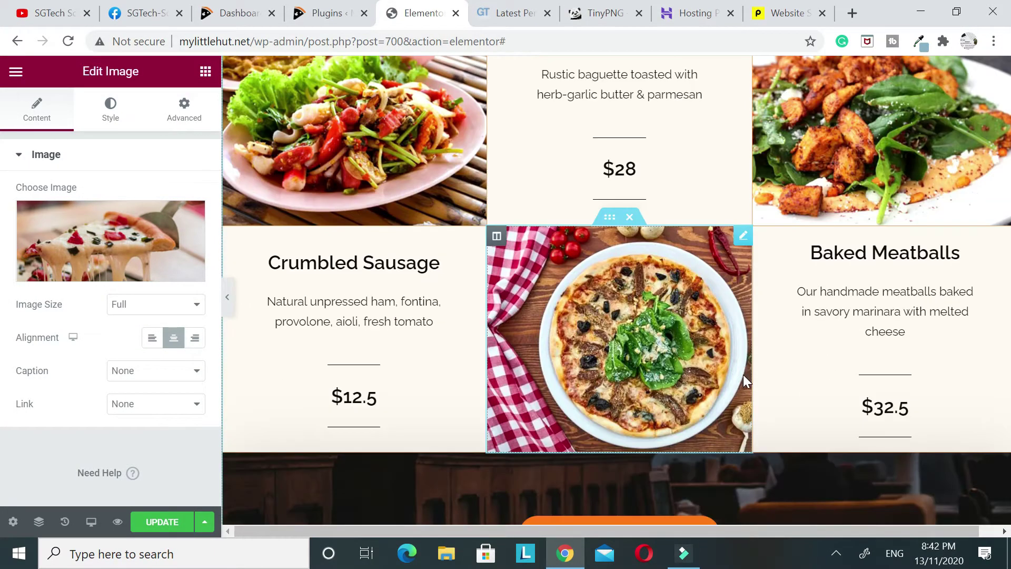
scroll(743, 375, up, 4)
scroll(744, 380, down, 7)
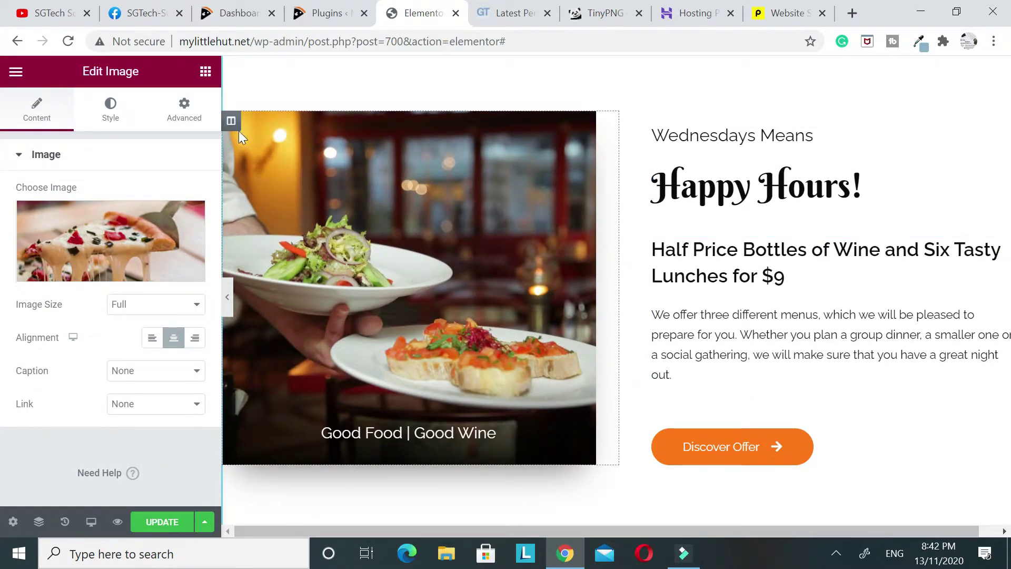
click(231, 120)
click(108, 113)
click(100, 347)
scroll(356, 395, down, 3)
scroll(356, 393, down, 3)
click(328, 319)
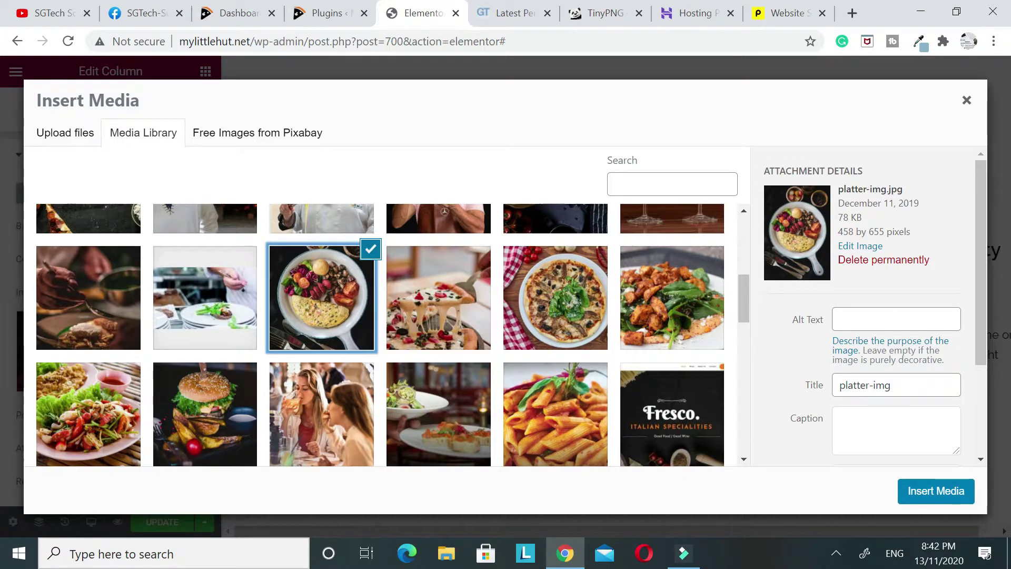
click(949, 491)
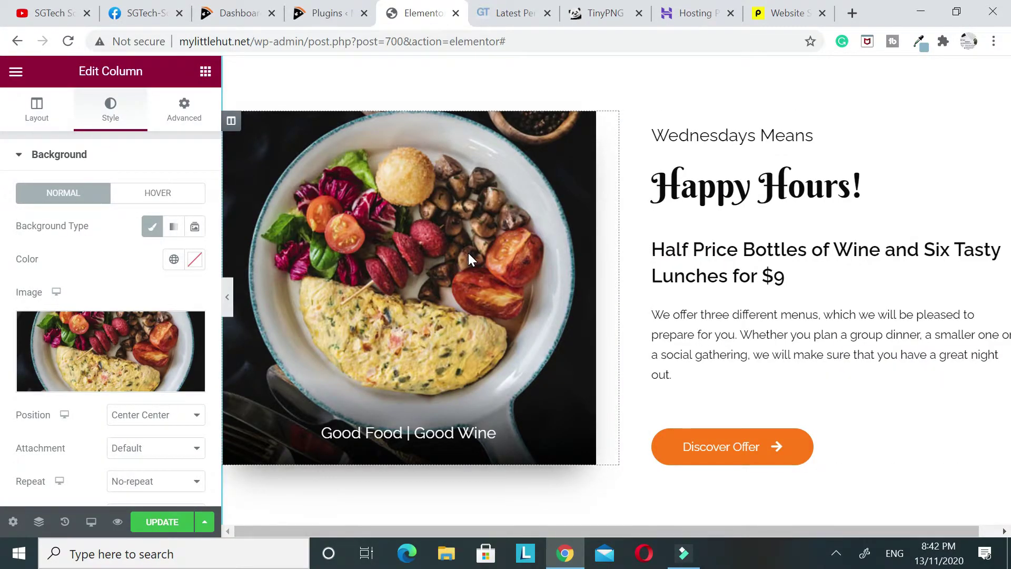
Review the replaced images across the page and save the page changes
scroll(468, 254, up, 15)
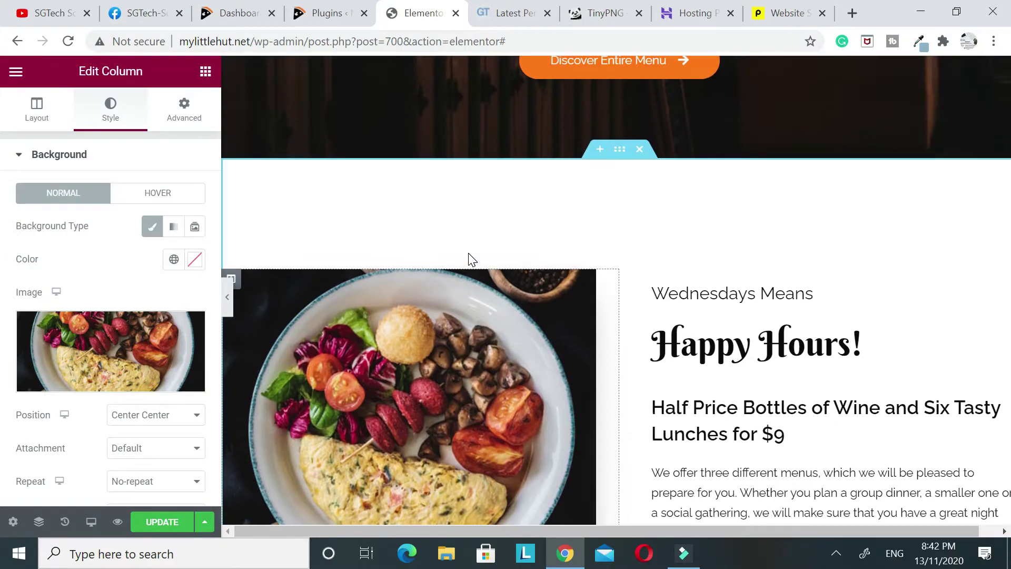
scroll(468, 254, up, 5)
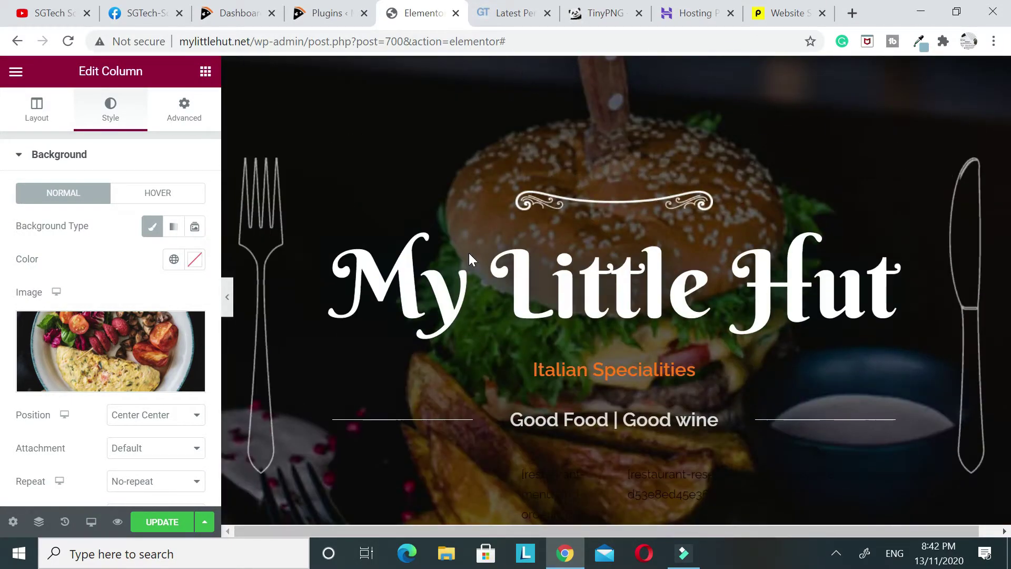
scroll(469, 254, down, 15)
scroll(463, 291, down, 10)
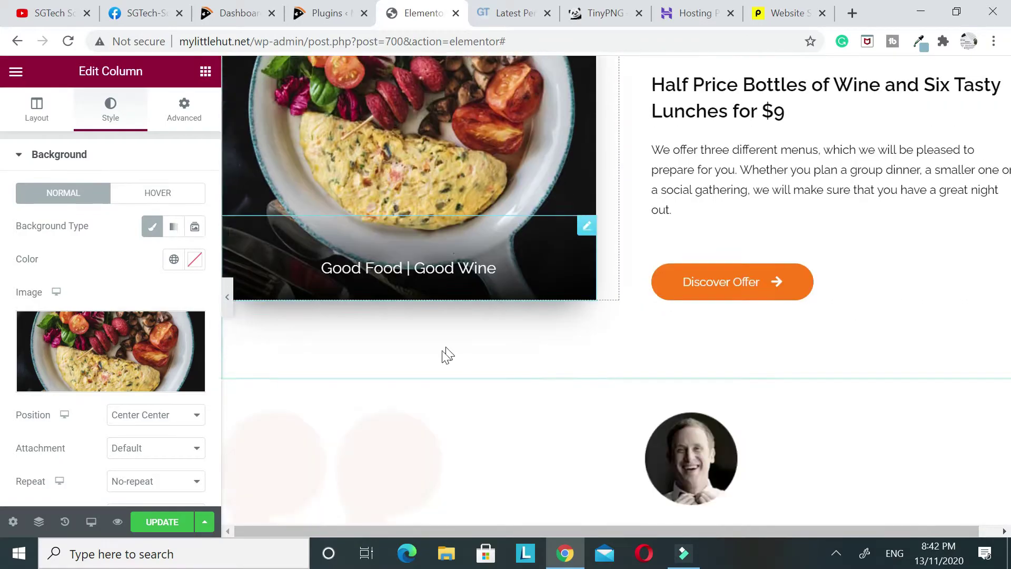
key(ctrl+s)
scroll(396, 367, up, 4)
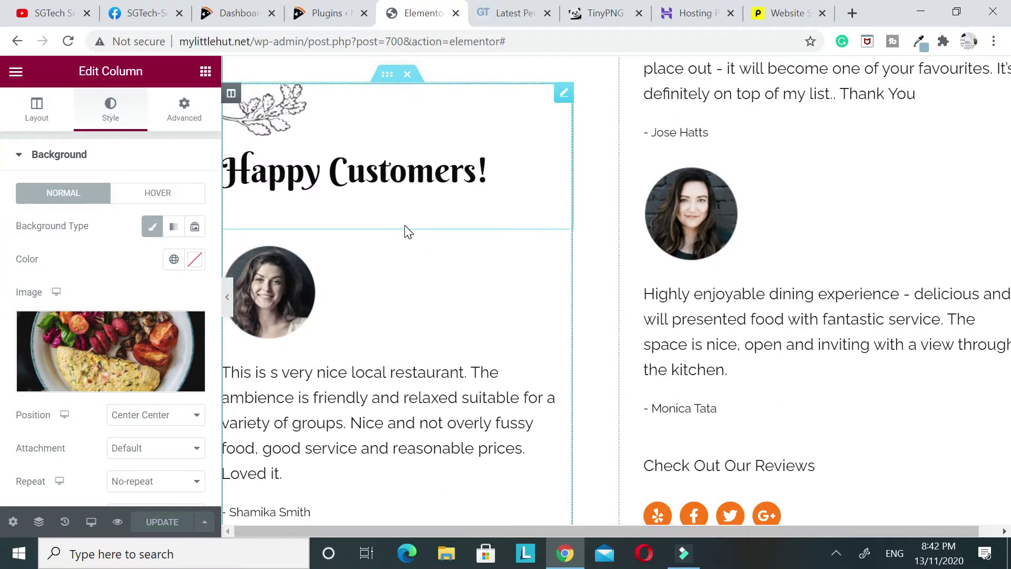
scroll(396, 248, up, 12)
scroll(396, 250, up, 15)
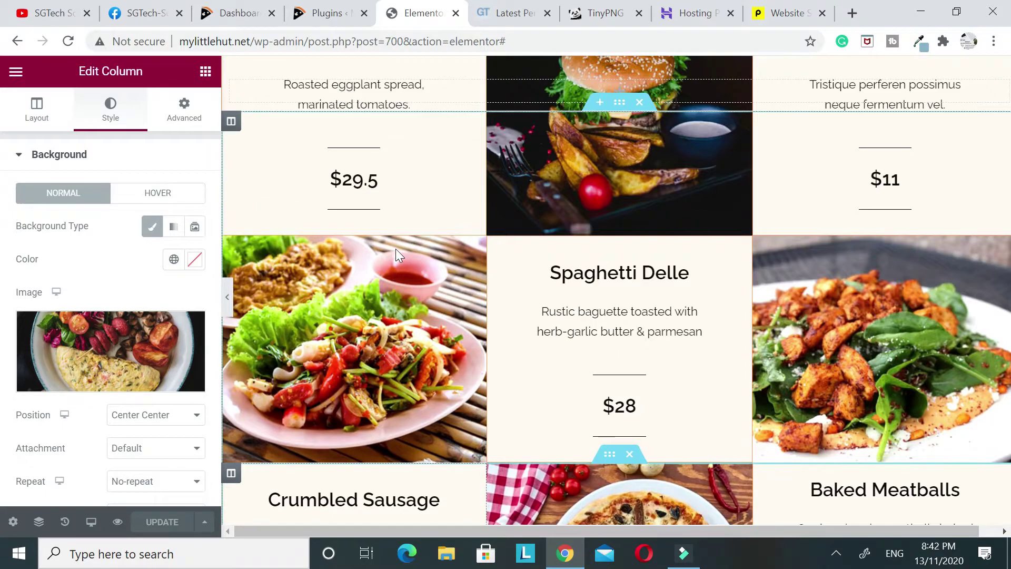
scroll(398, 255, up, 10)
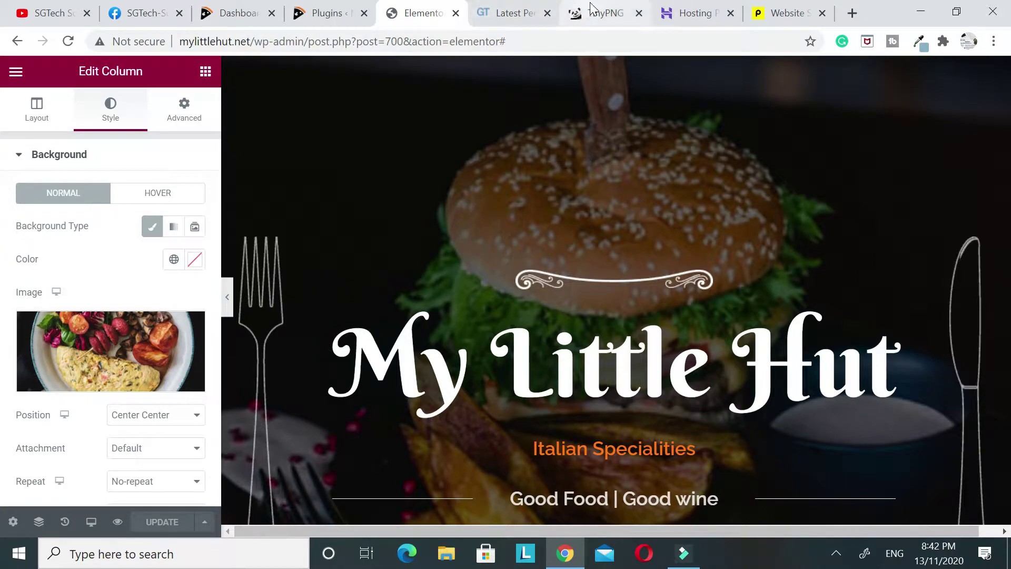
Look over the TinyPNG results and the GTmetrix report again, and return to the Elementor editor
click(605, 13)
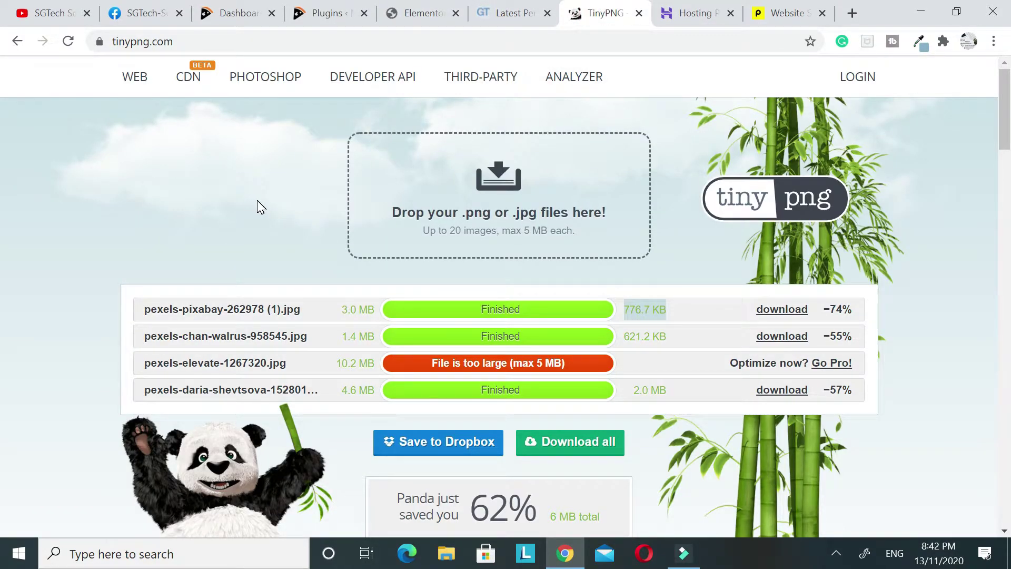
click(181, 41)
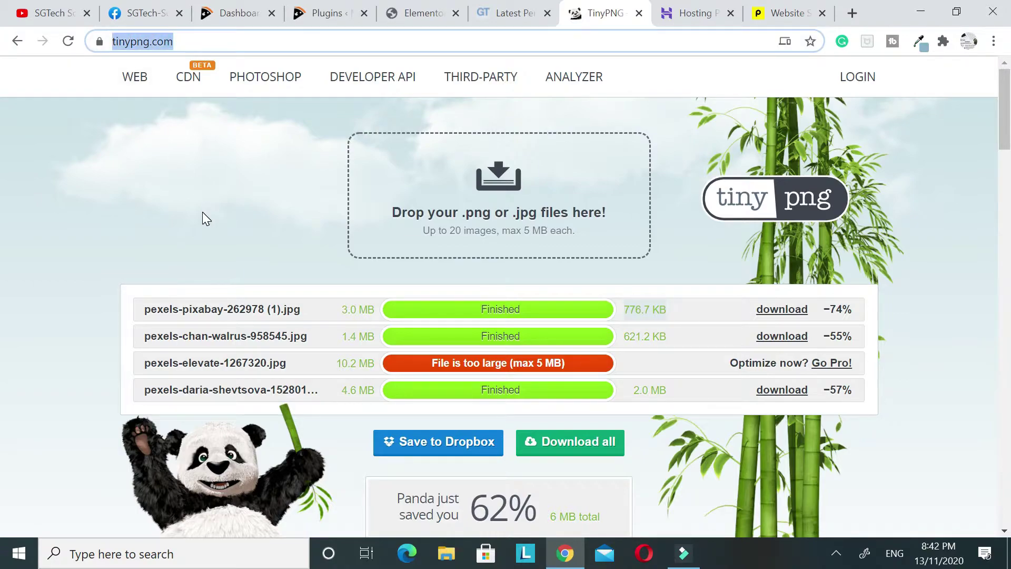
click(509, 15)
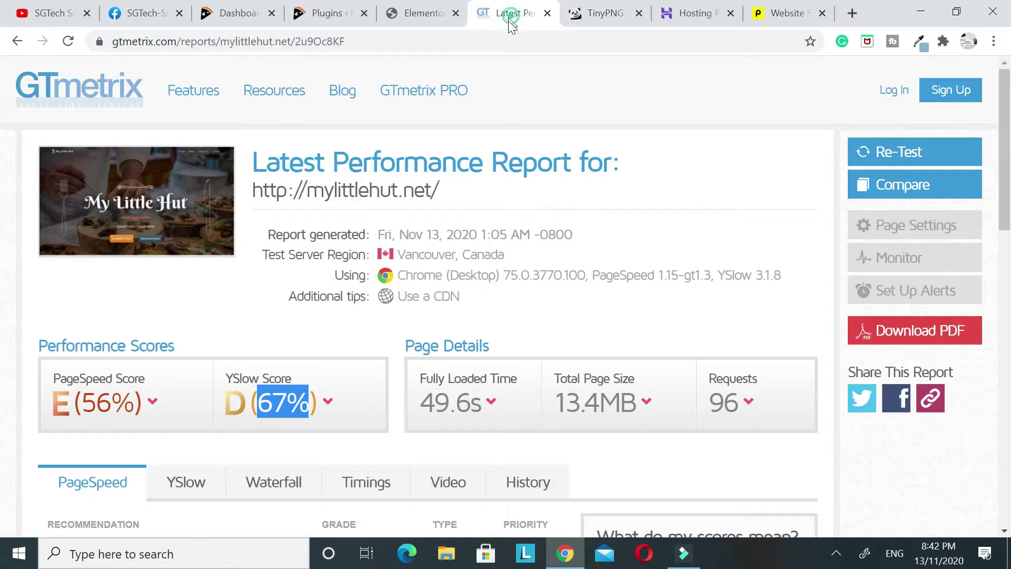
click(425, 13)
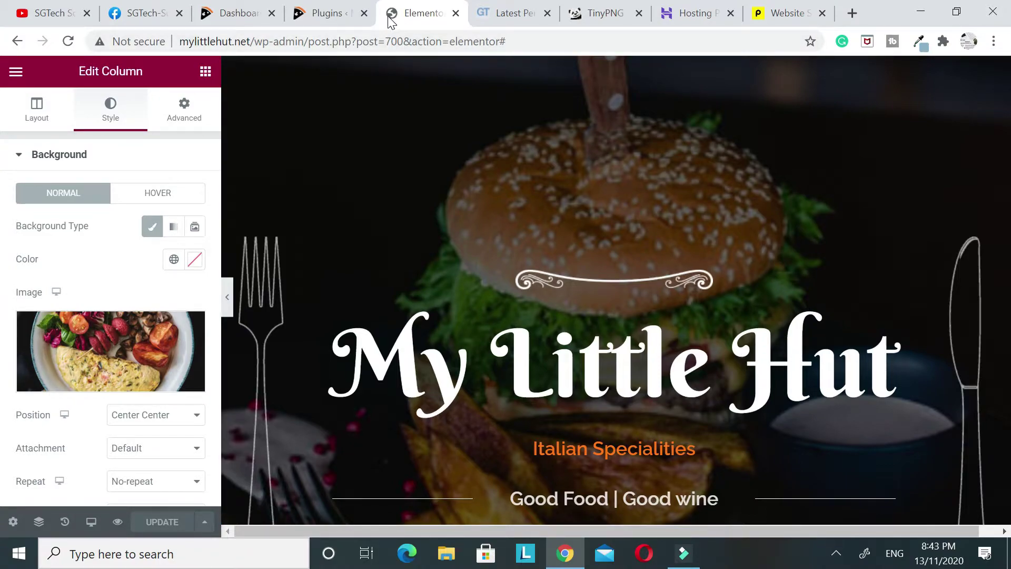
Download the compressed pexels-pixabay-262978 (1).jpg from TinyPNG and close the TinyPNG page
click(594, 14)
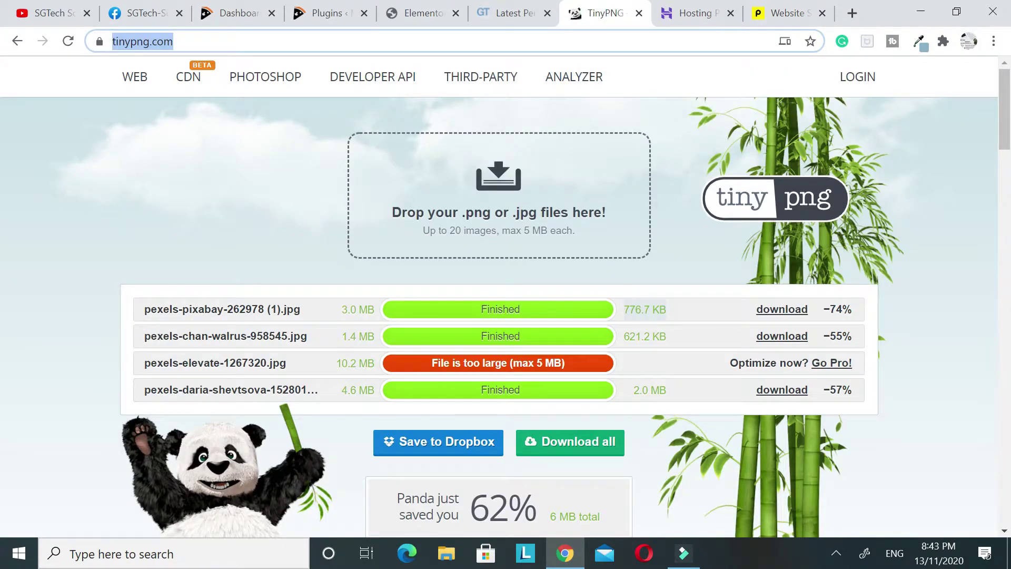
click(663, 335)
click(662, 335)
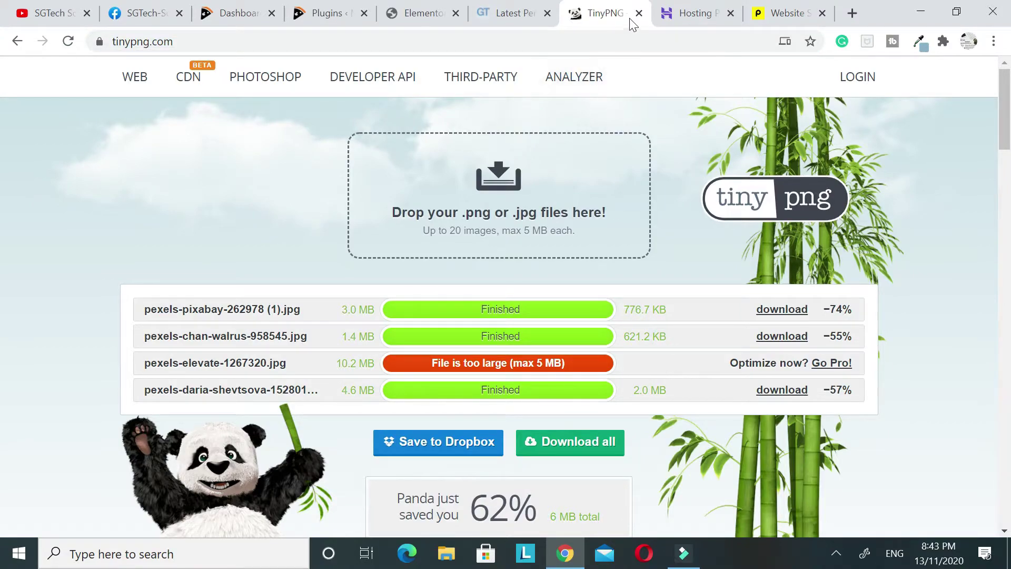
click(782, 309)
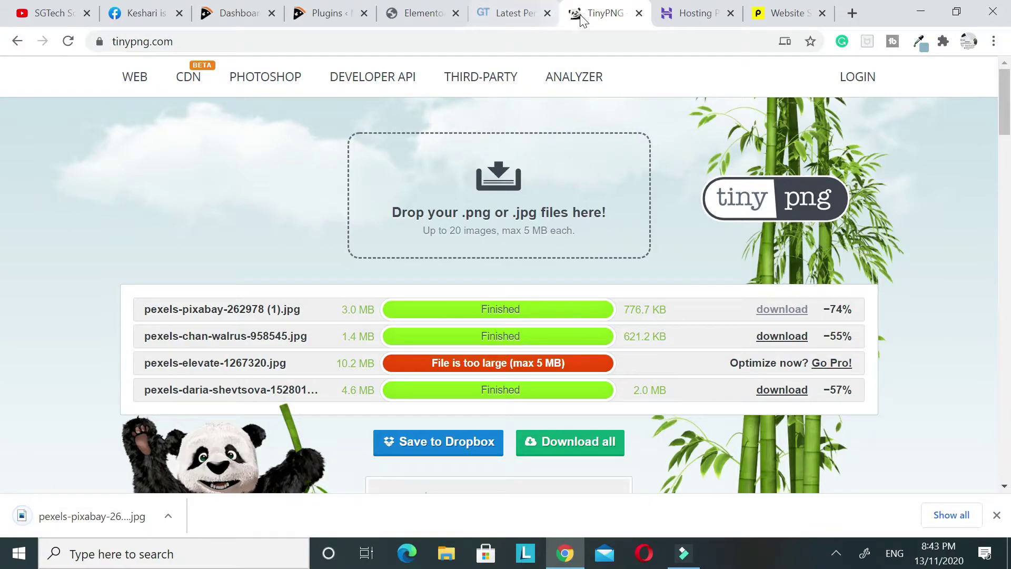
click(506, 15)
click(605, 15)
click(639, 13)
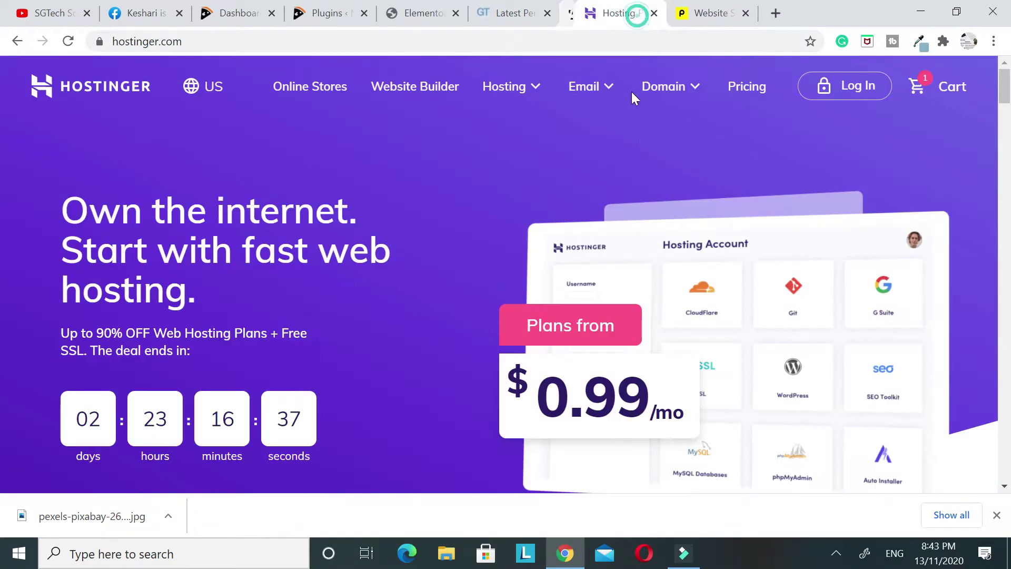
Check the whole page once more in the Elementor editor and close the editor
click(456, 21)
scroll(379, 236, down, 6)
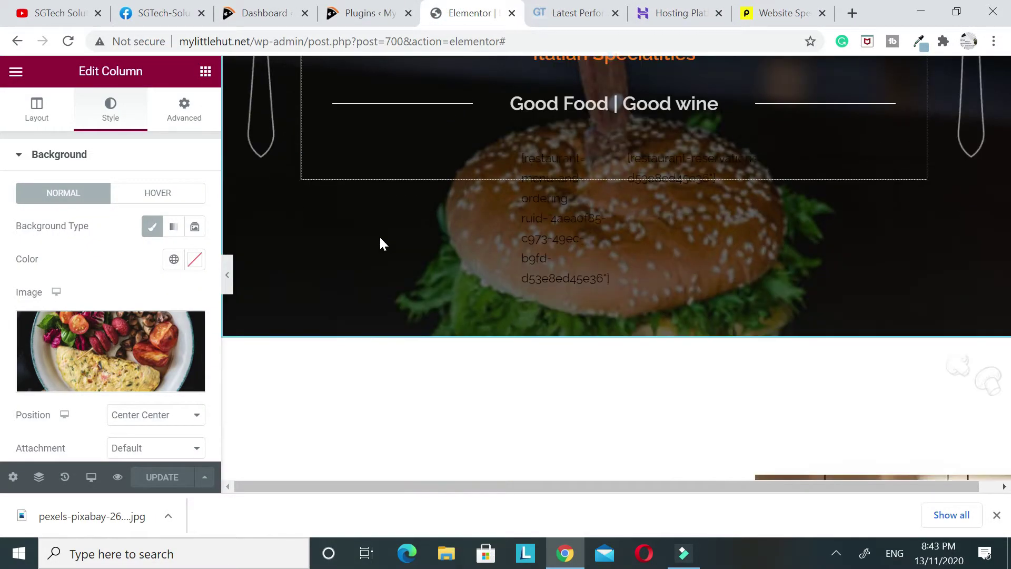
scroll(382, 244, down, 20)
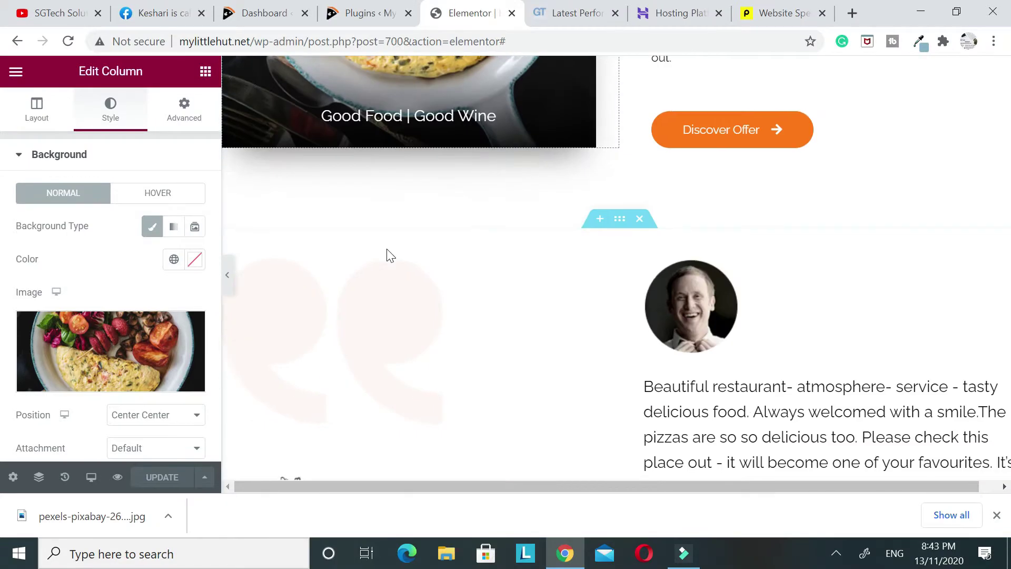
scroll(390, 258, down, 8)
scroll(392, 266, up, 14)
scroll(393, 266, up, 10)
click(512, 13)
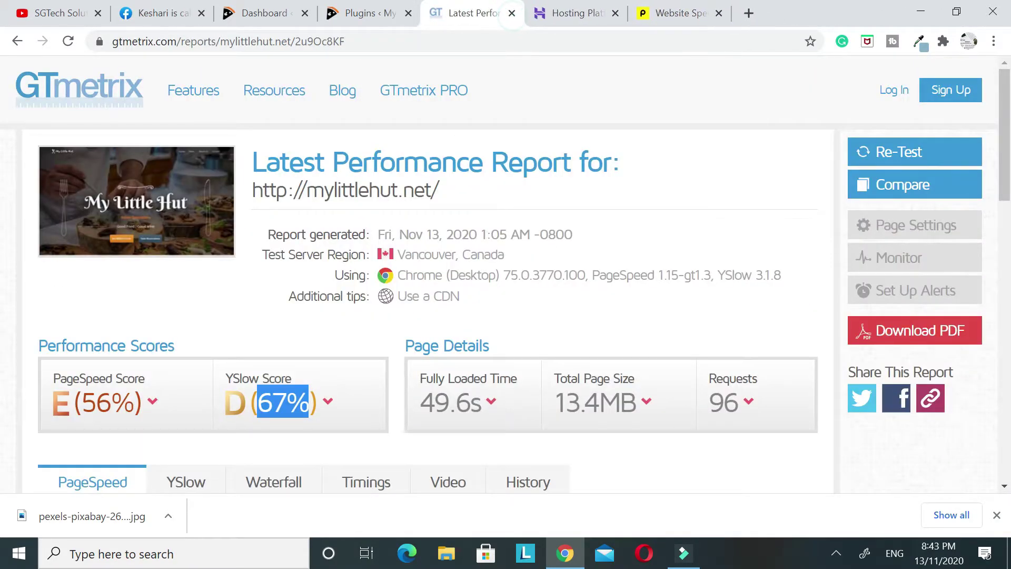
Return to the WordPress plugins page and search the plugin directory for "wp fastest cache"
click(421, 13)
scroll(283, 342, down, 4)
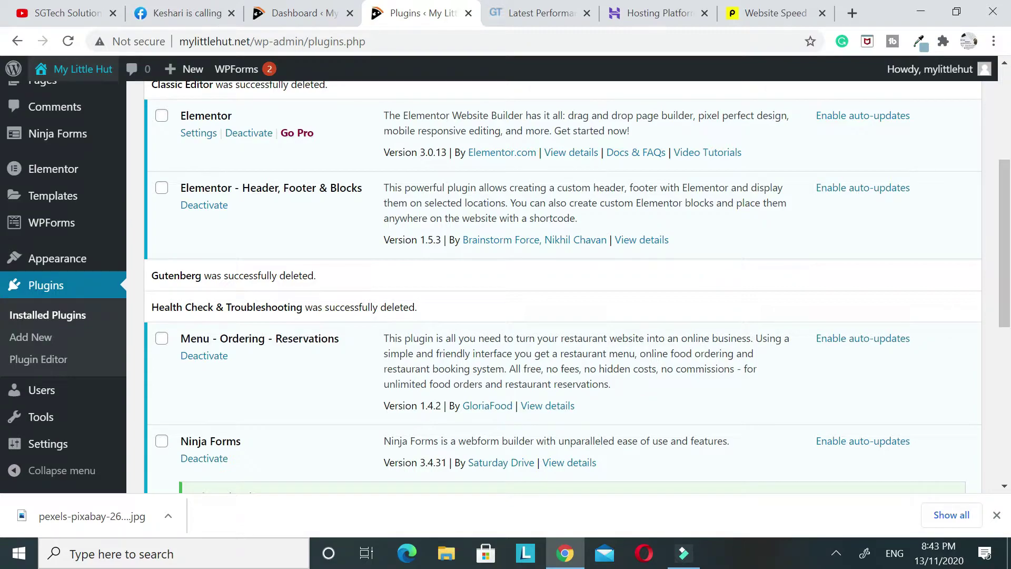
scroll(53, 368, up, 5)
mouse_move(74, 315)
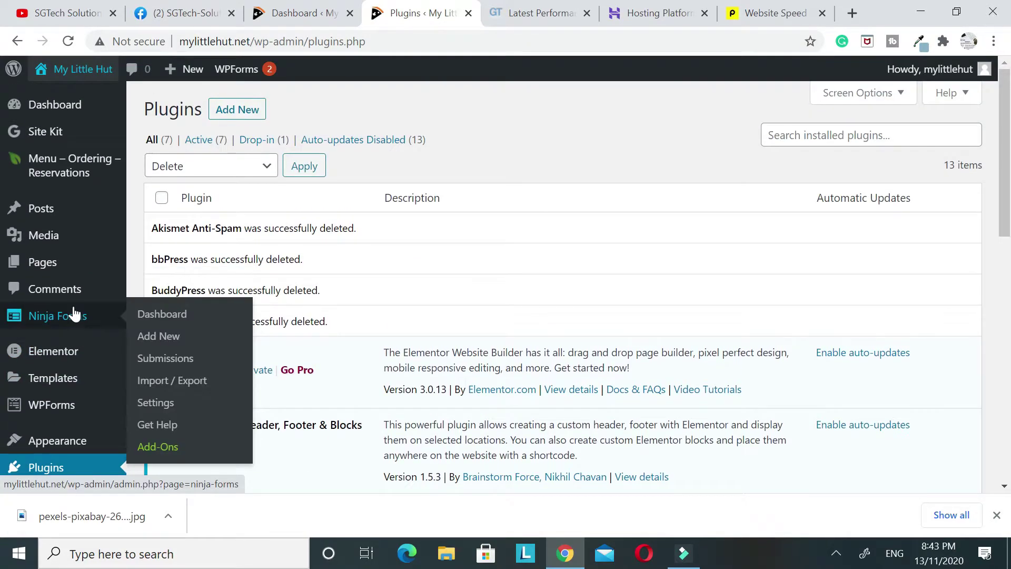
scroll(50, 287, down, 5)
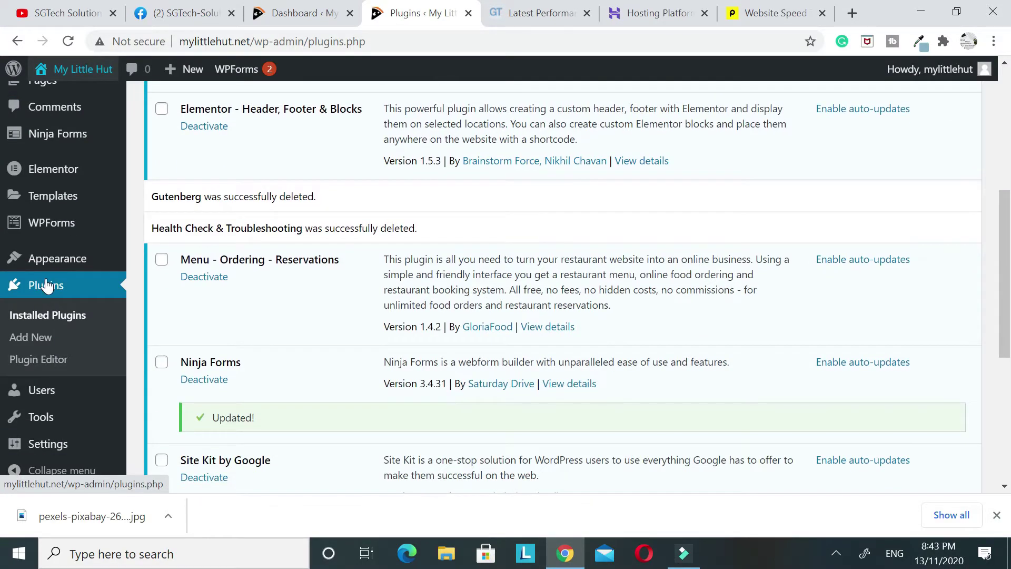
scroll(396, 360, up, 5)
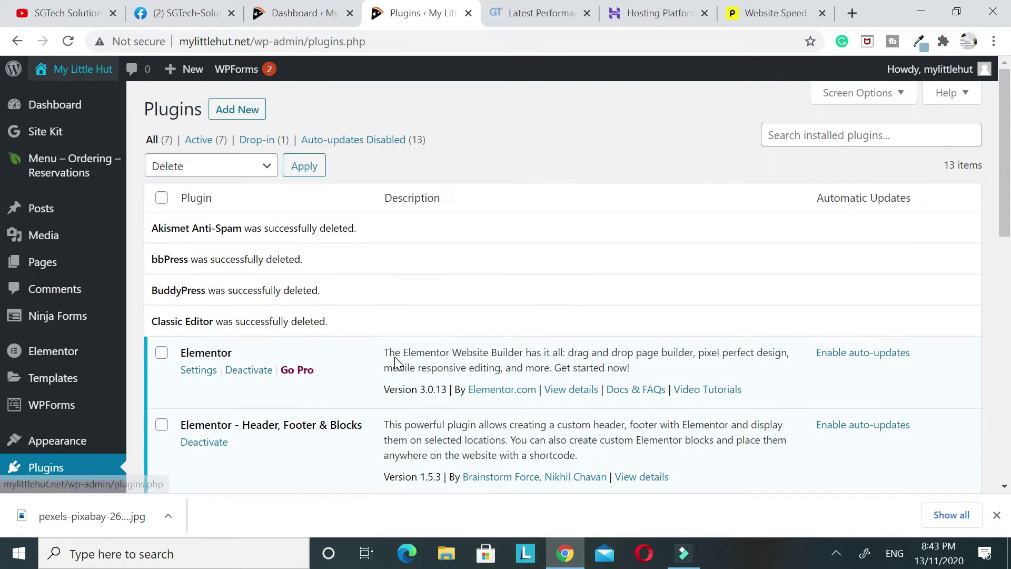
click(213, 112)
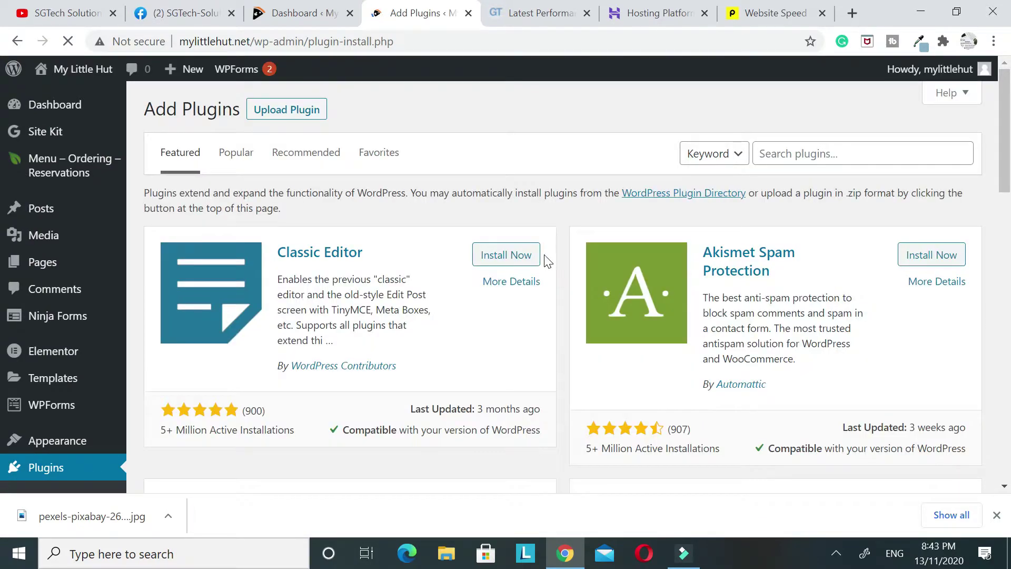
click(787, 156)
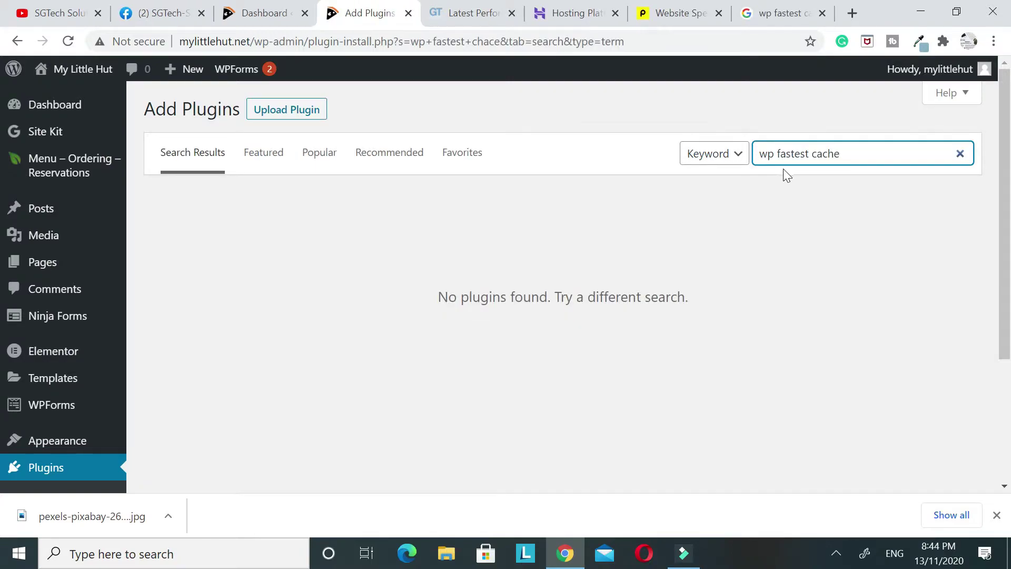
key(Return)
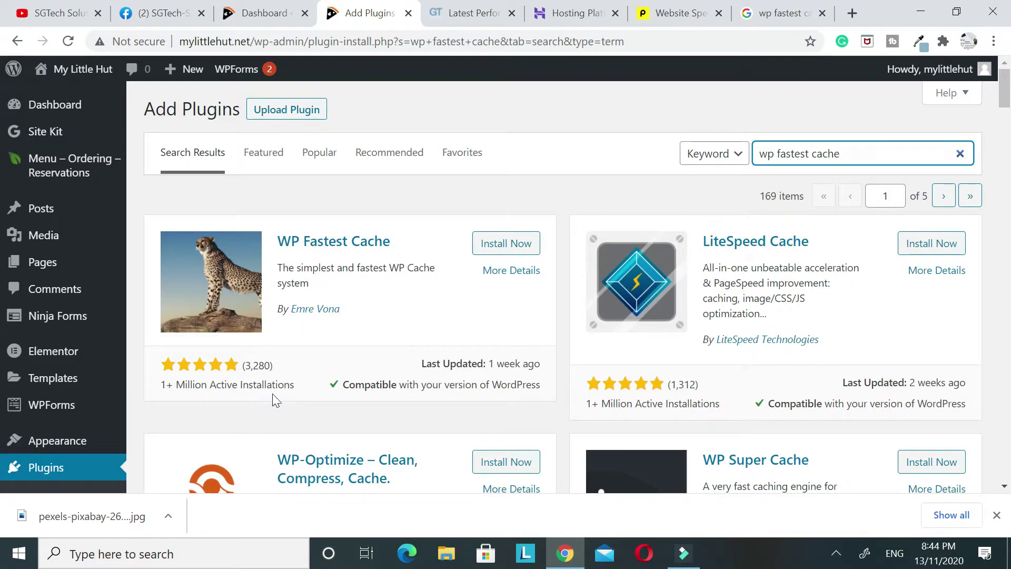
Install and activate the WP Fastest Cache plugin and open its settings
click(497, 242)
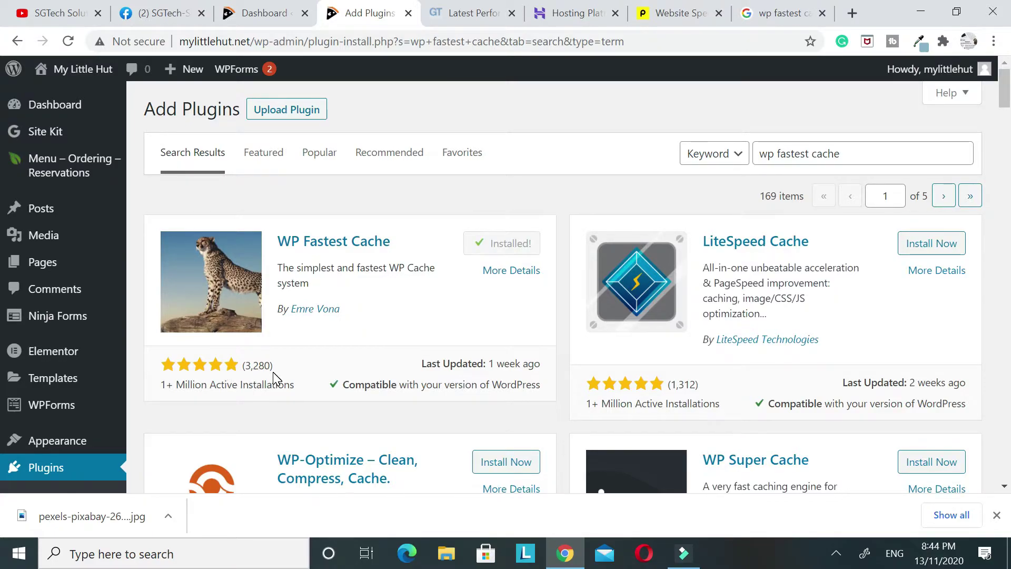
click(513, 248)
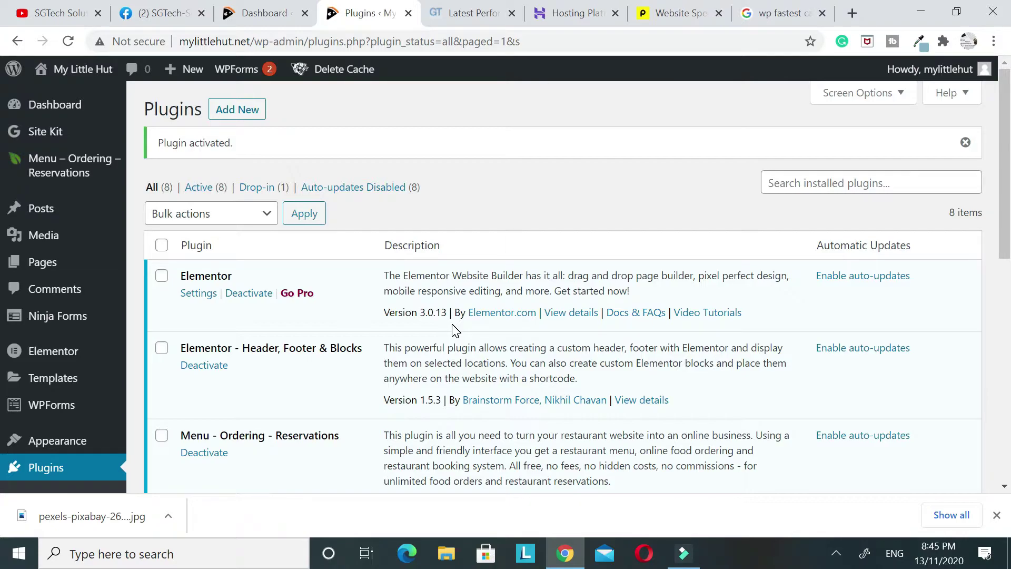
scroll(450, 337, down, 10)
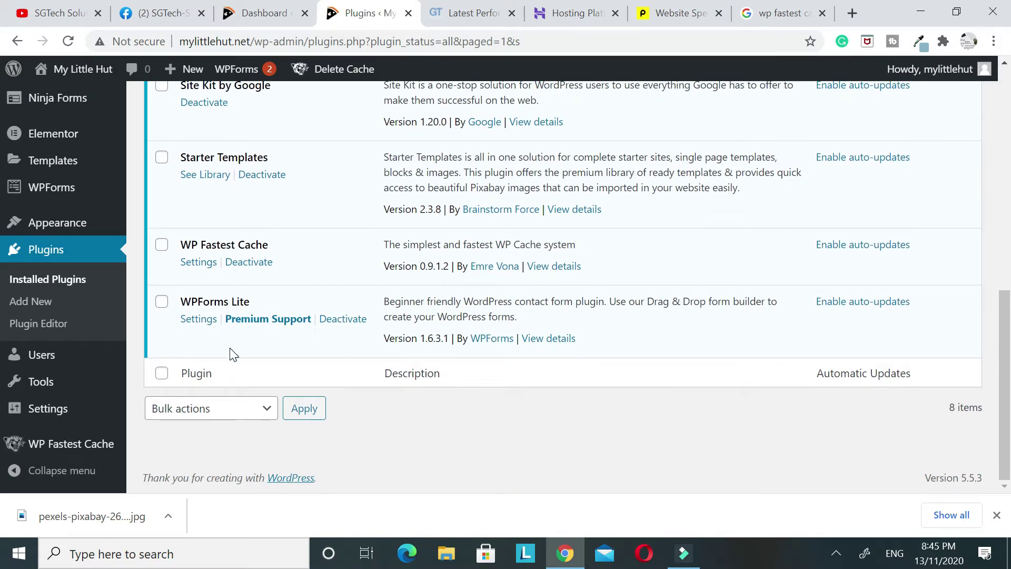
drag(284, 252, 180, 245)
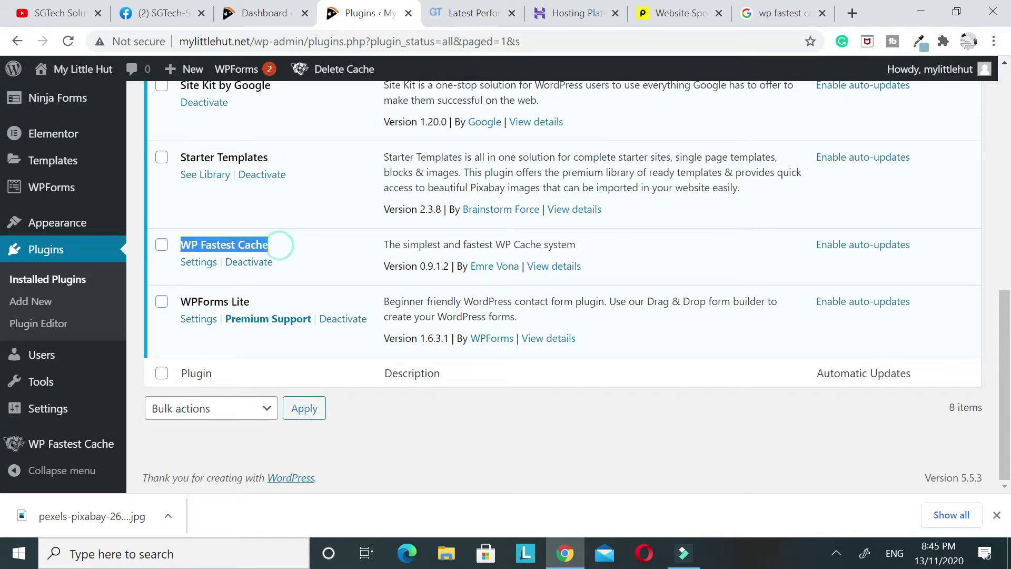
click(199, 262)
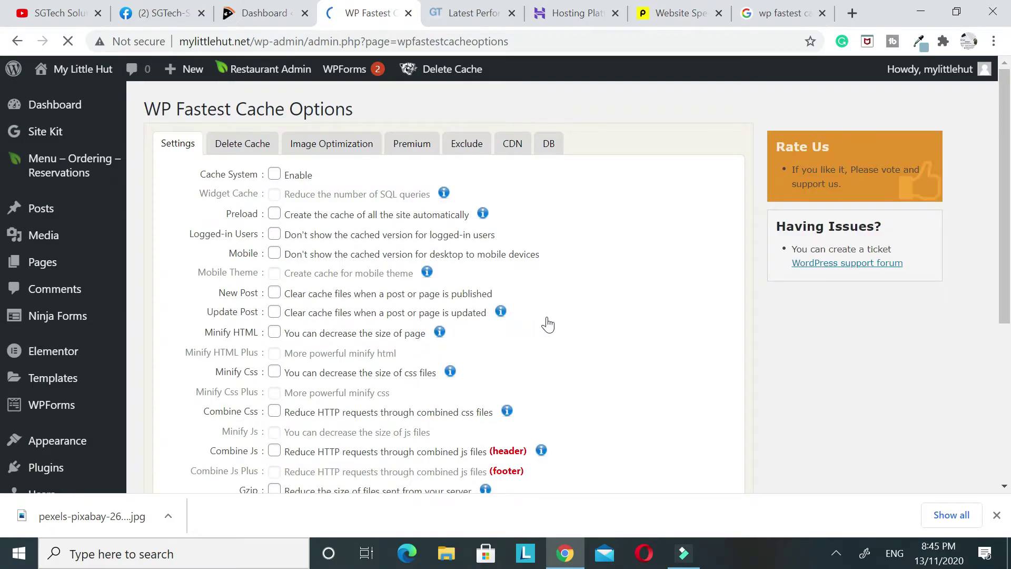
Enable the Cache System and Preload options, accepting the preload settings at 4 pages per minute
scroll(547, 322, down, 1)
scroll(551, 322, down, 2)
scroll(579, 343, up, 3)
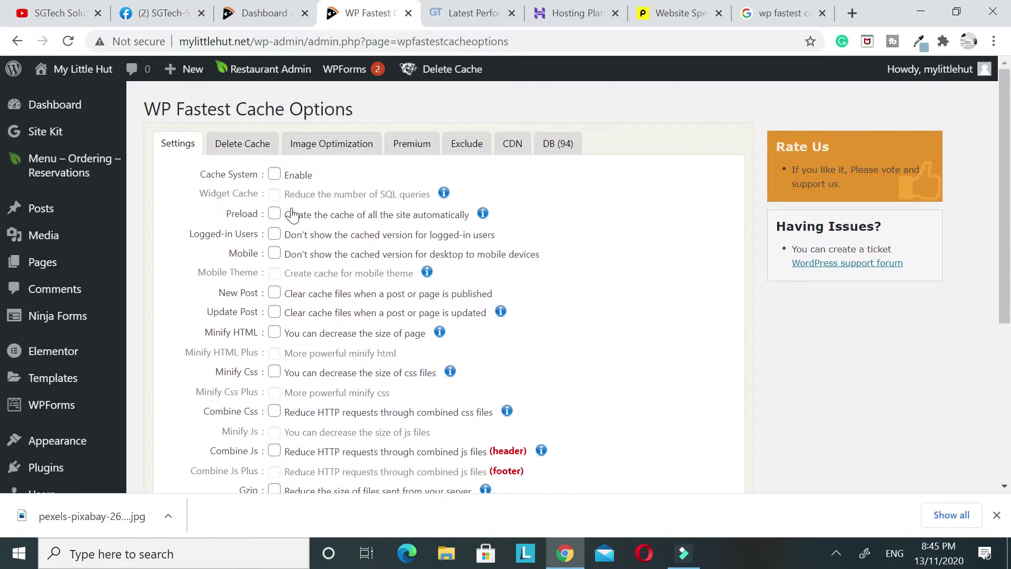
click(275, 174)
click(274, 213)
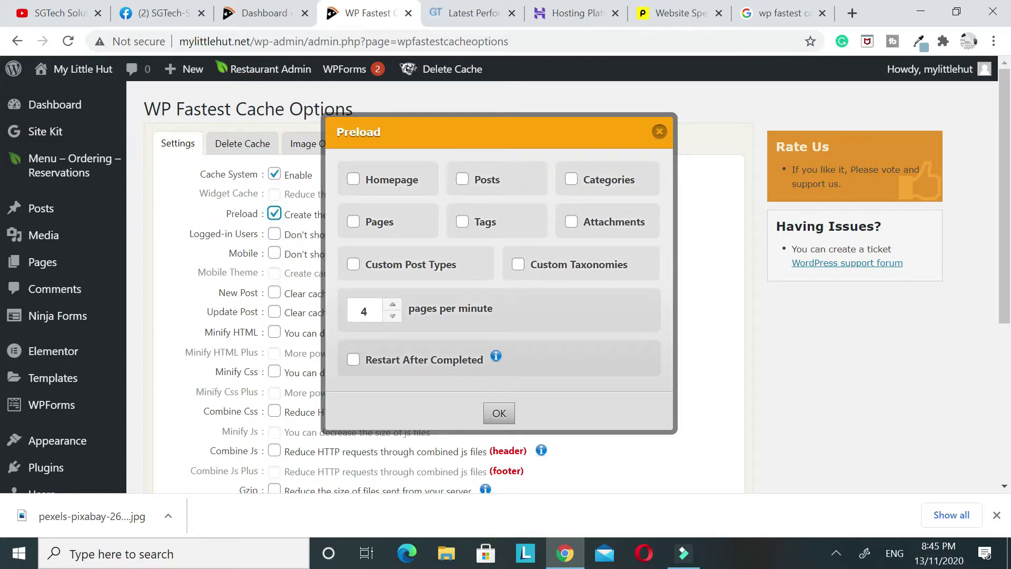
click(508, 412)
Enable the Logged-in Users, Mobile, New Post and Update Post options, accepting the dialogs for the two post options
click(274, 233)
click(274, 252)
click(274, 293)
click(505, 386)
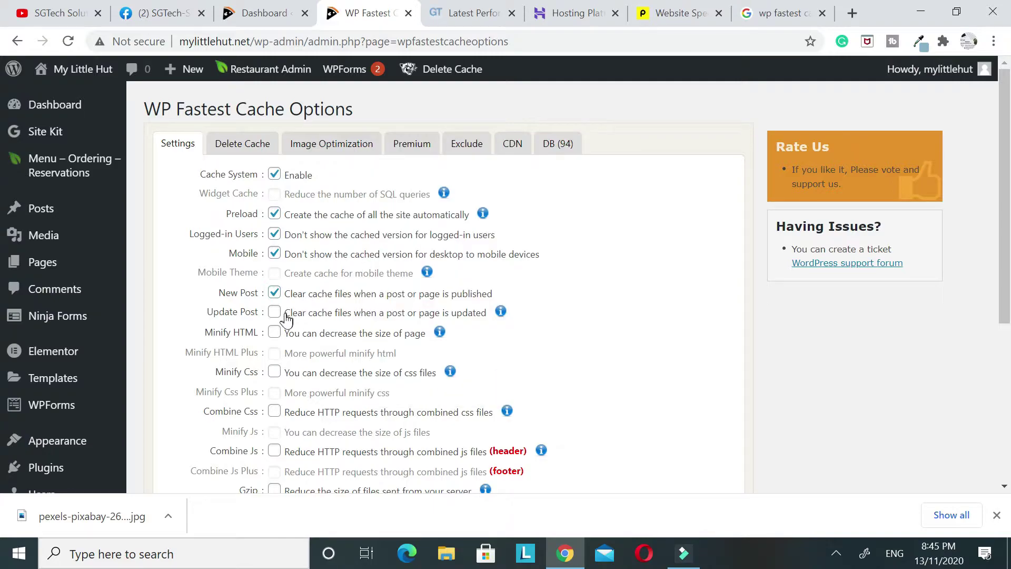
click(274, 311)
click(499, 383)
Enable Minify HTML, Minify Css, Combine Css and Combine Js in the cache options
scroll(493, 393, down, 2)
click(274, 253)
click(274, 292)
click(274, 332)
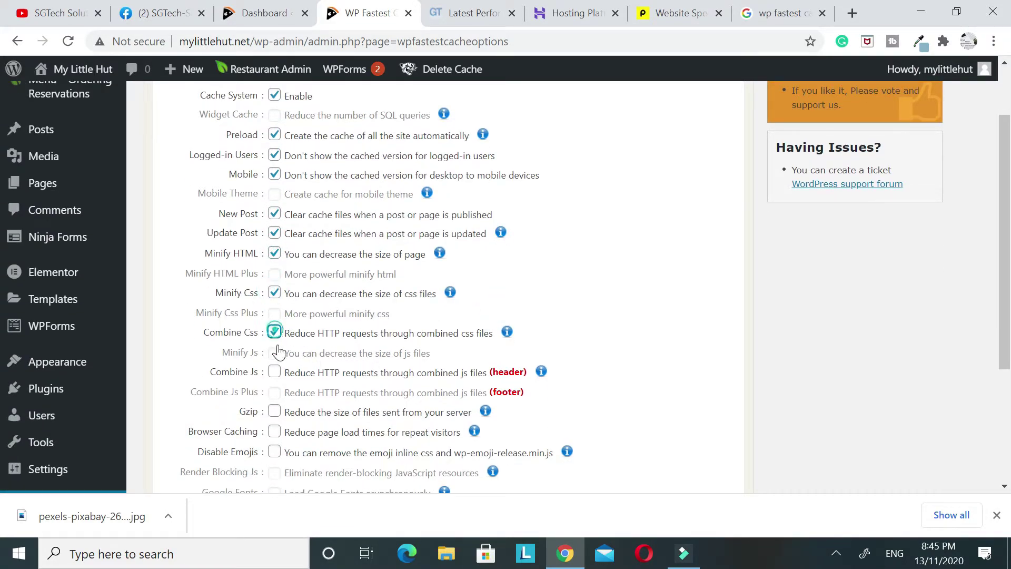
click(274, 372)
Enable Gzip, Browser Caching and Disable Emojis, and submit the WP Fastest Cache options
click(275, 411)
click(274, 431)
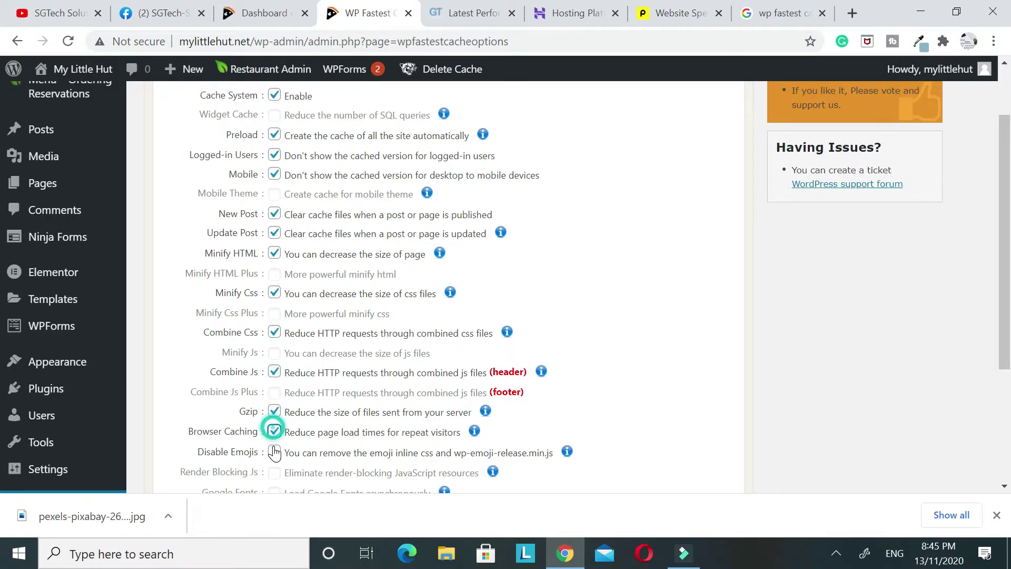
click(275, 452)
scroll(347, 427, down, 3)
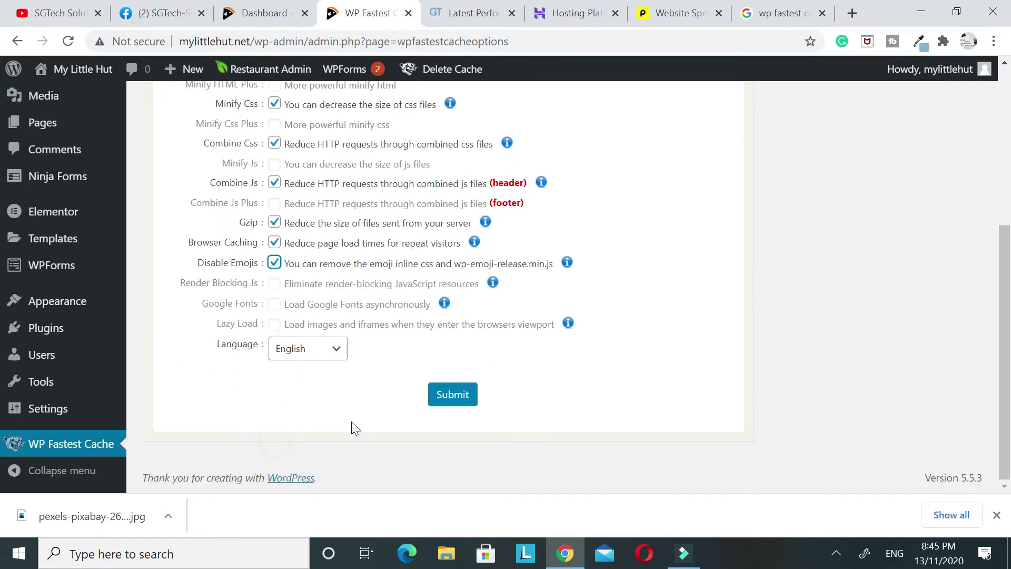
click(456, 400)
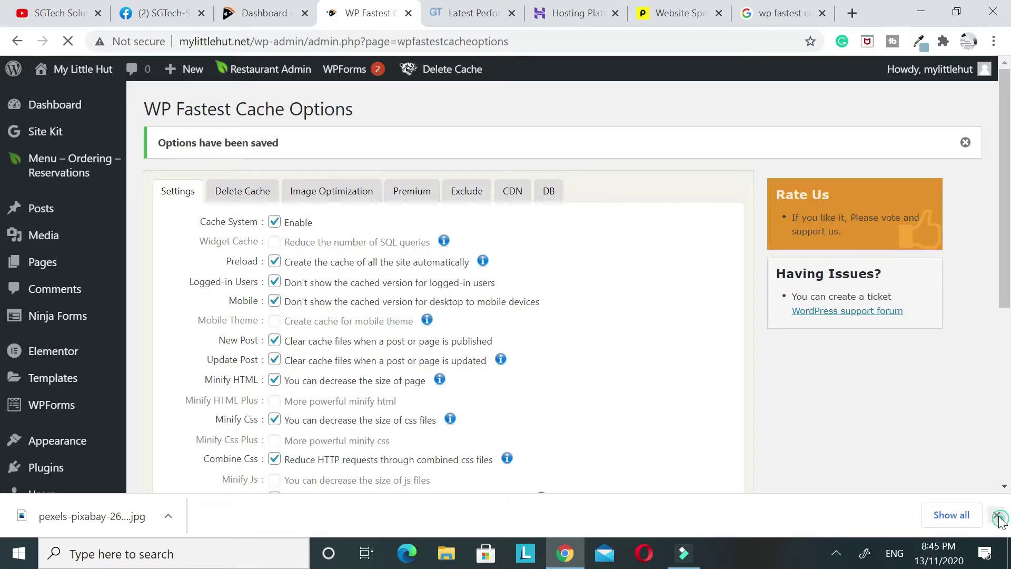
Dismiss the downloads bar, review the saved cache options and look at the plugin's Image Optimization section
click(996, 515)
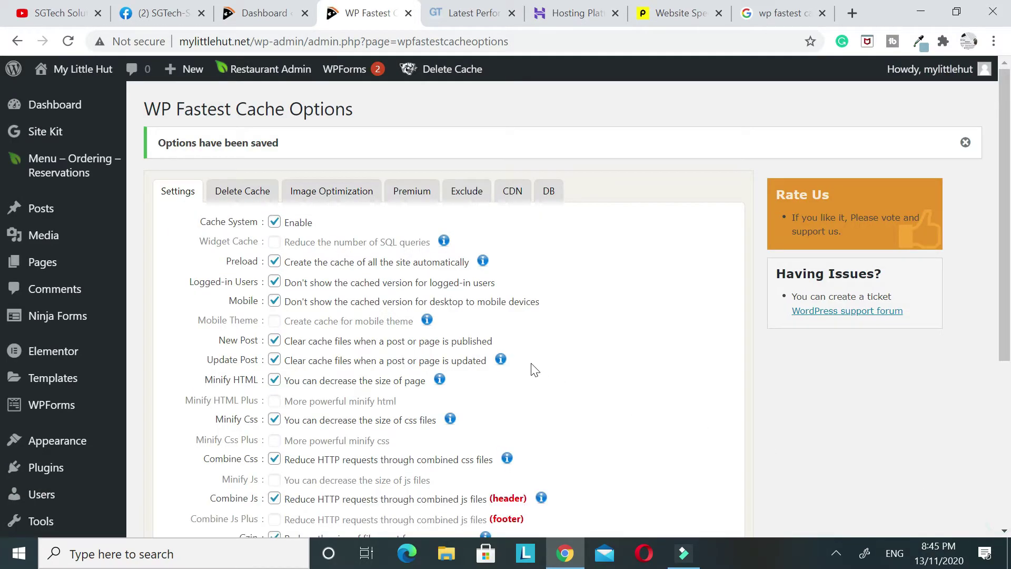
scroll(479, 355, down, 5)
scroll(544, 339, up, 5)
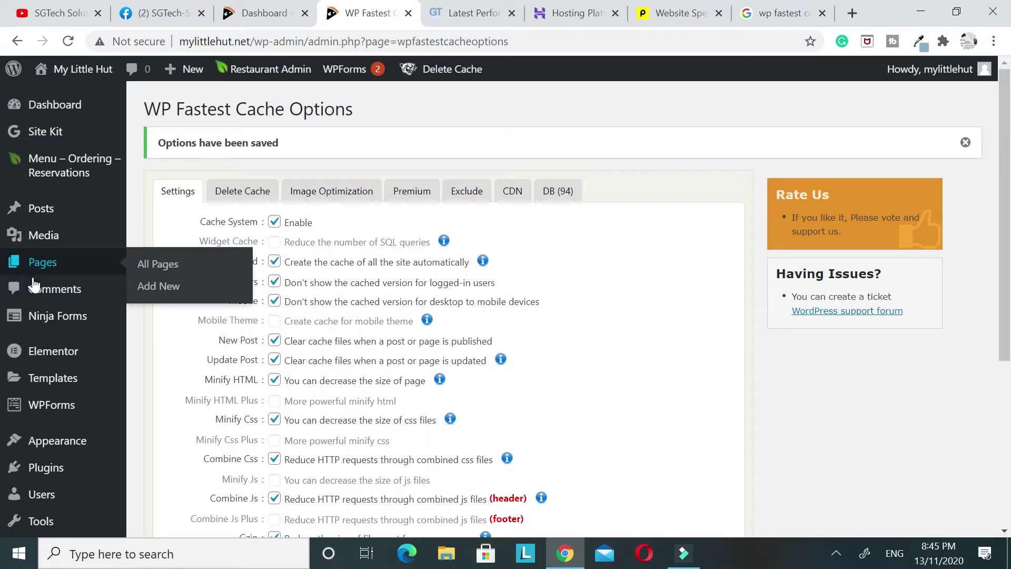
click(267, 2)
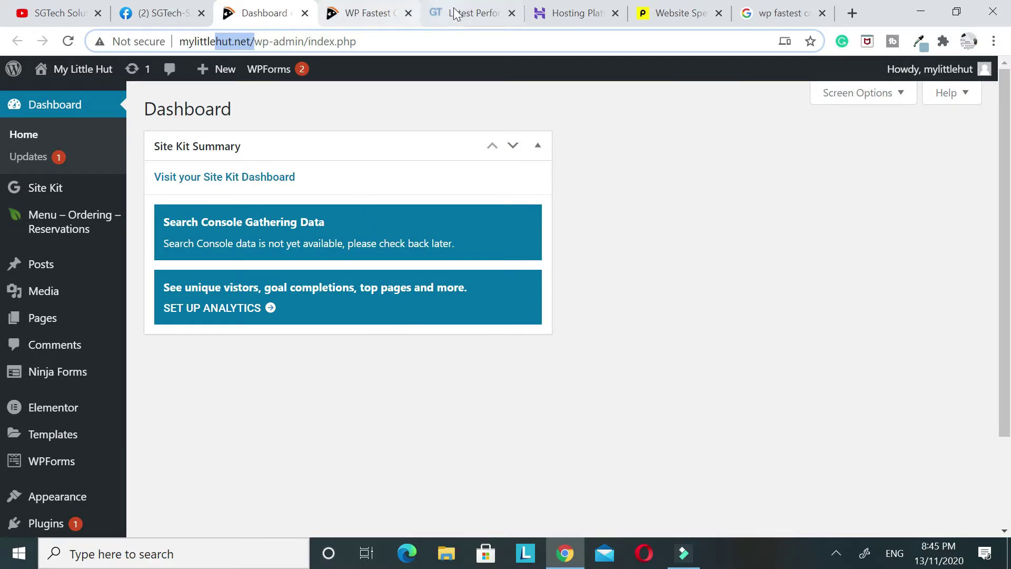
click(346, 18)
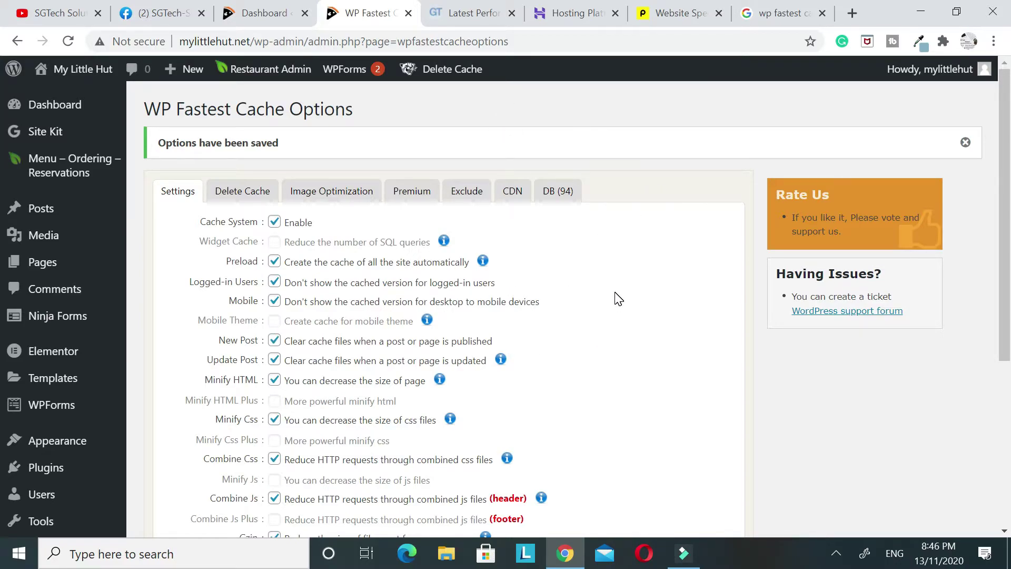
scroll(572, 298, down, 3)
click(341, 201)
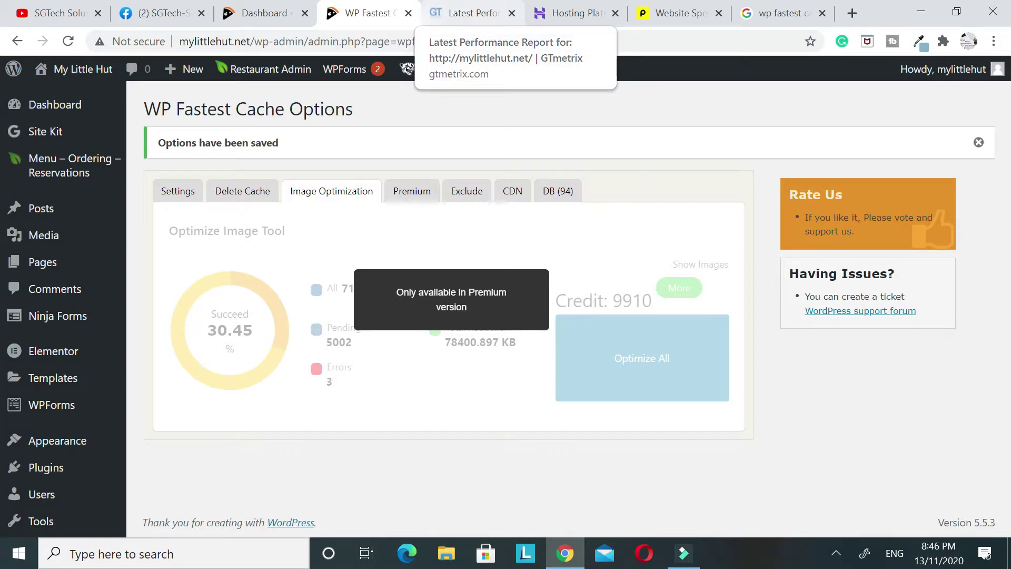
Copy the domain mylittlehut.net from the site's admin address
double_click(216, 41)
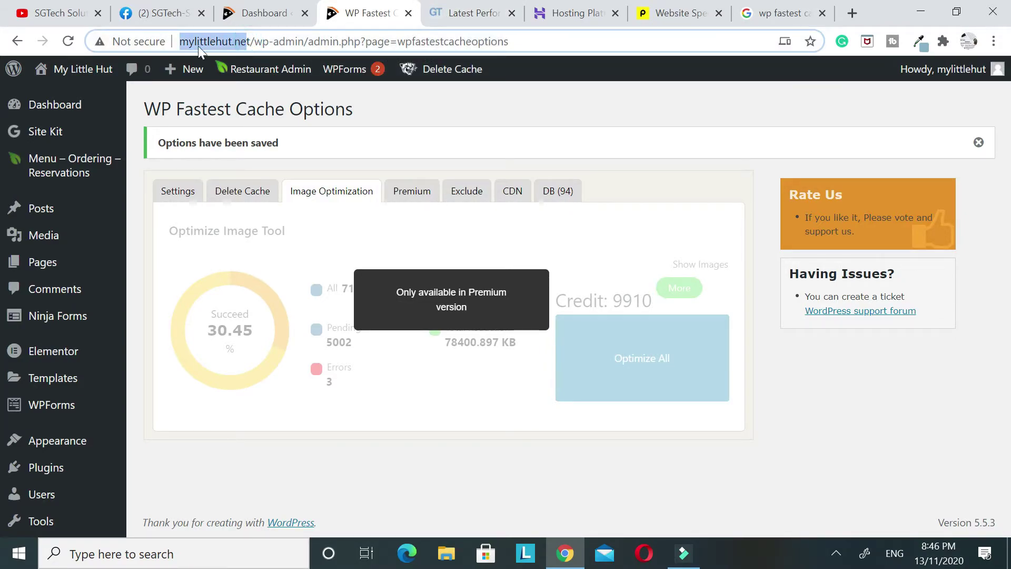
drag(210, 42, 179, 41)
key(ctrl+c)
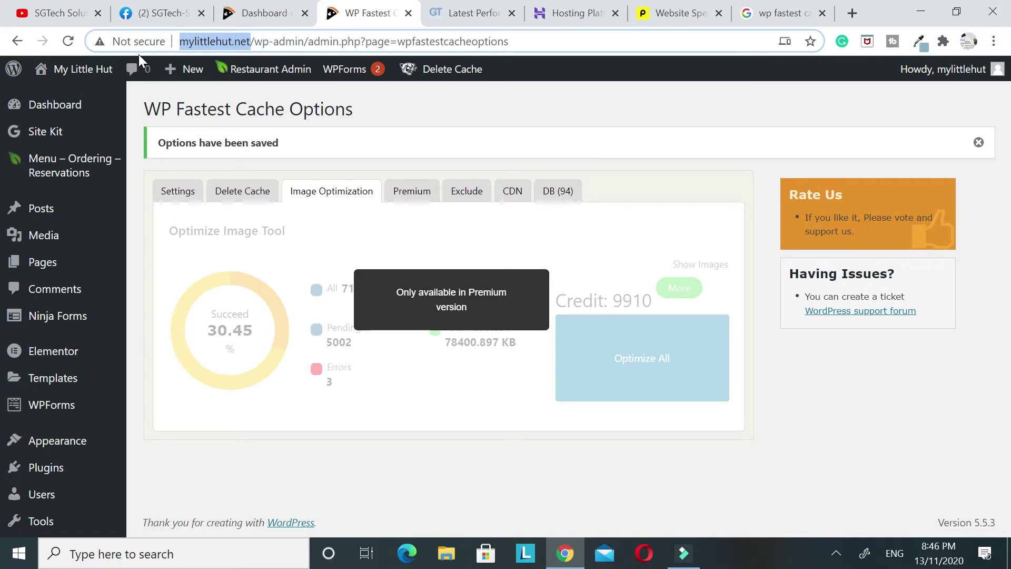
click(467, 12)
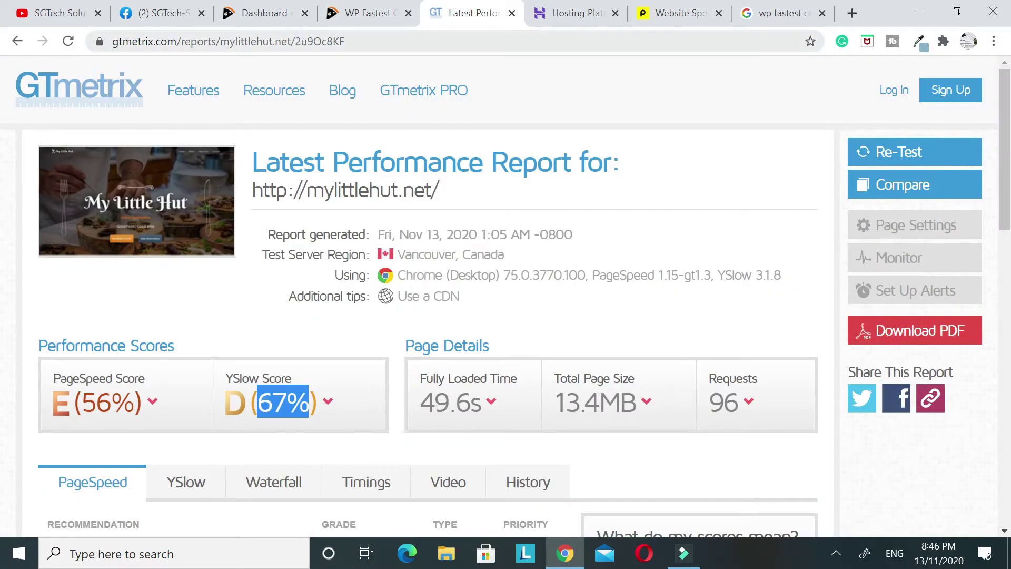
drag(181, 41, 361, 39)
key(BackSpace)
key(Return)
click(176, 388)
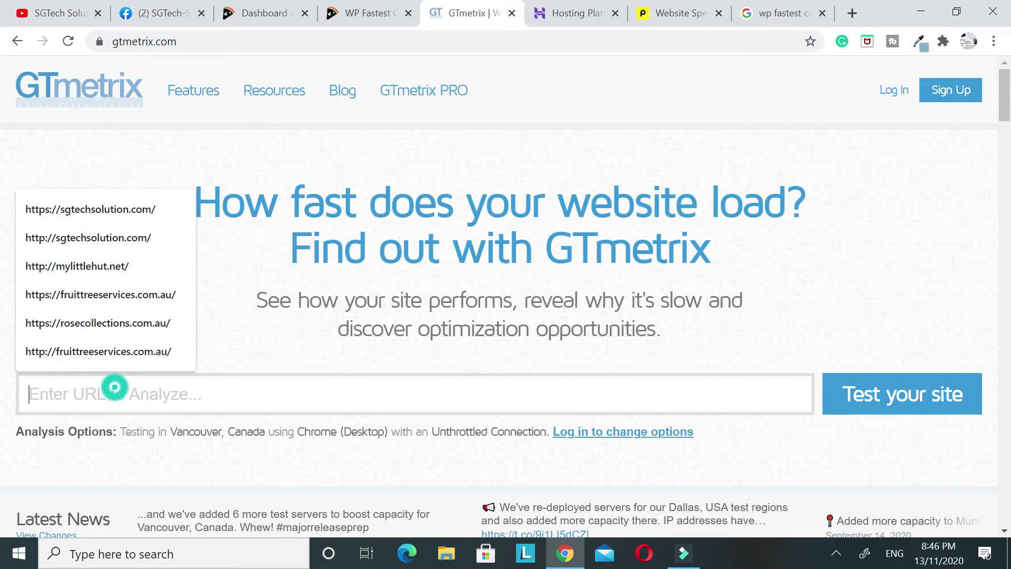
key(ctrl+v)
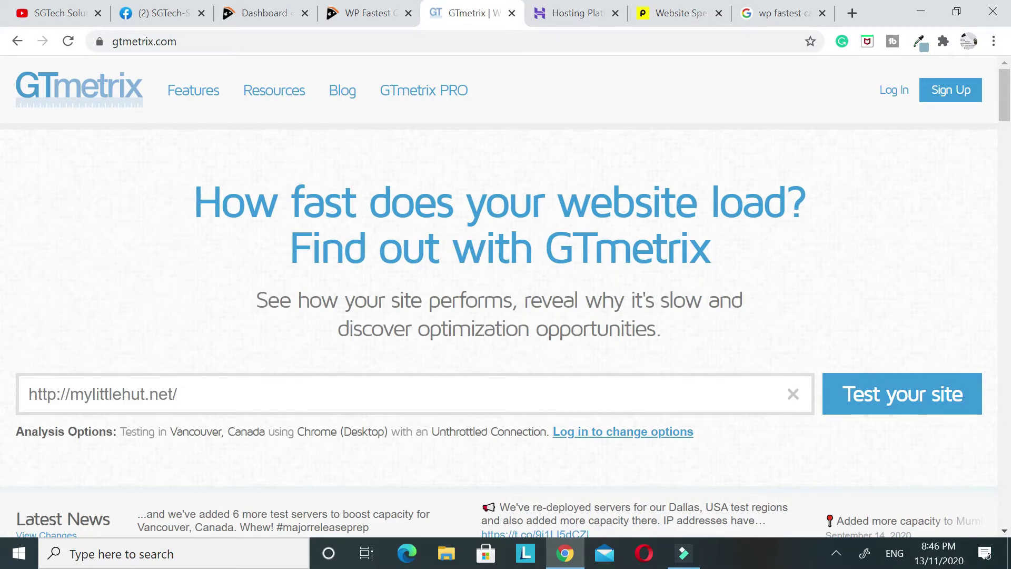
click(903, 397)
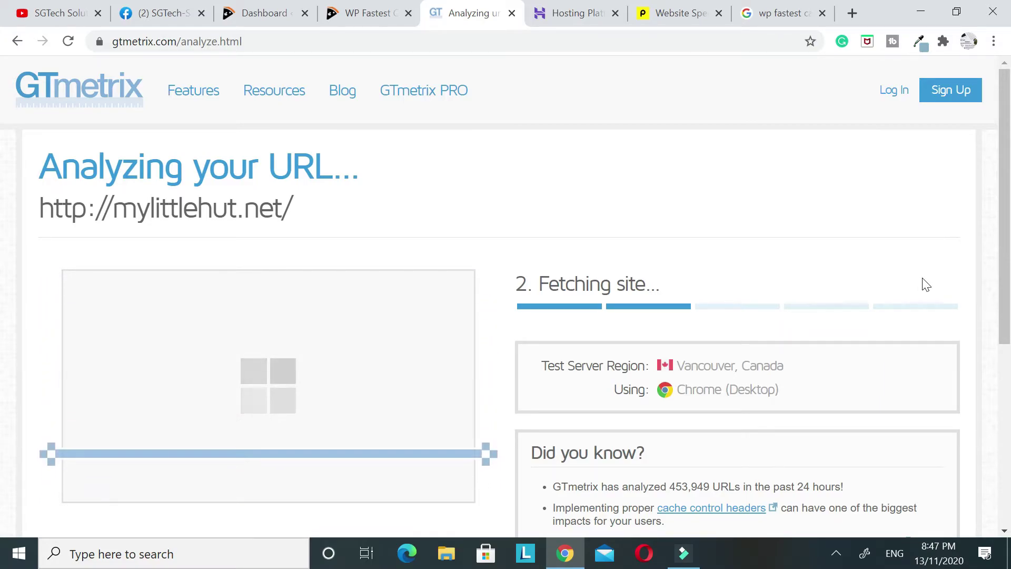
Examine the PageSpeed and YSlow scores in the new GTmetrix report
scroll(895, 218, down, 2)
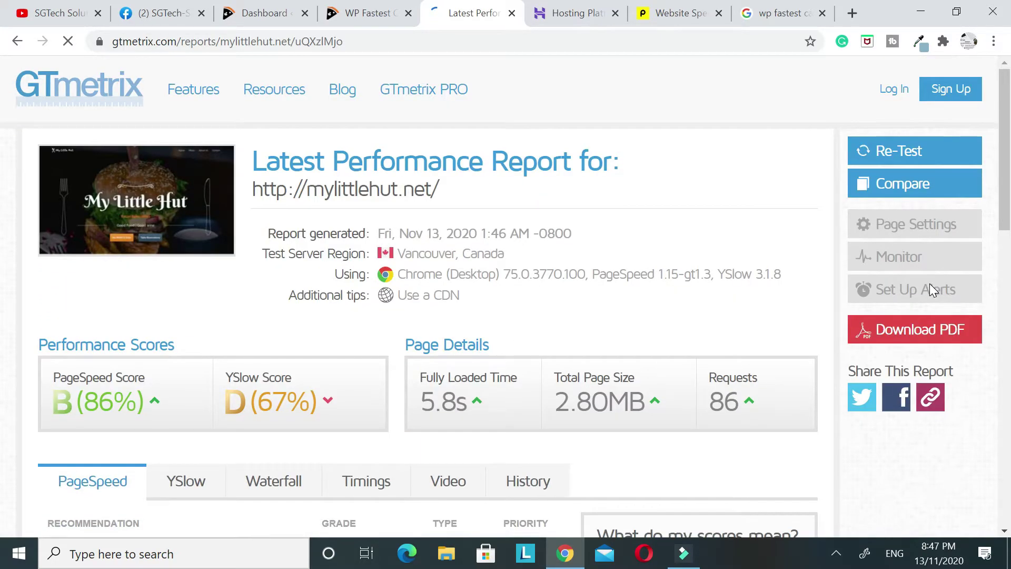
scroll(632, 343, down, 2)
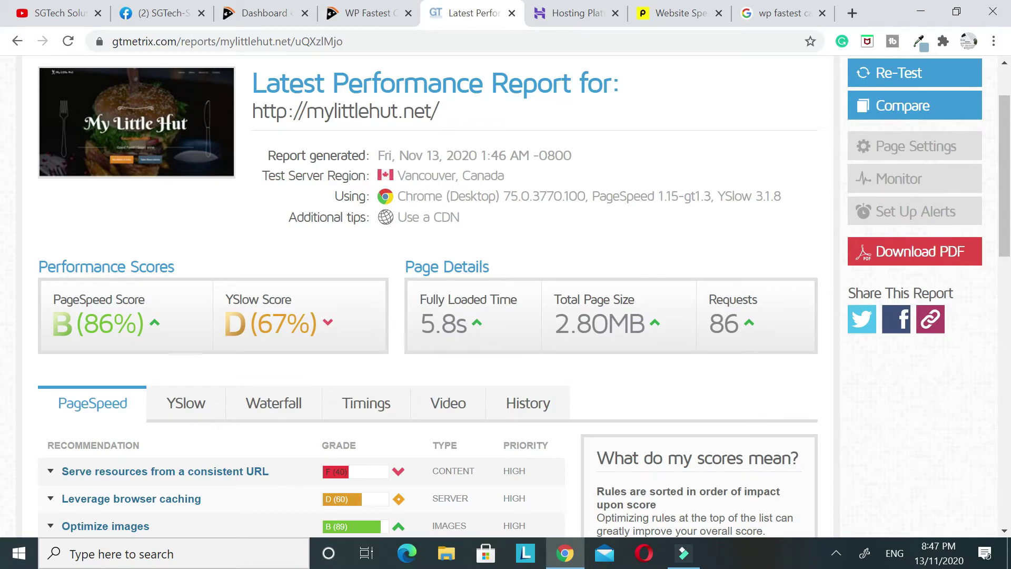
drag(54, 299, 146, 299)
drag(75, 324, 112, 324)
click(220, 301)
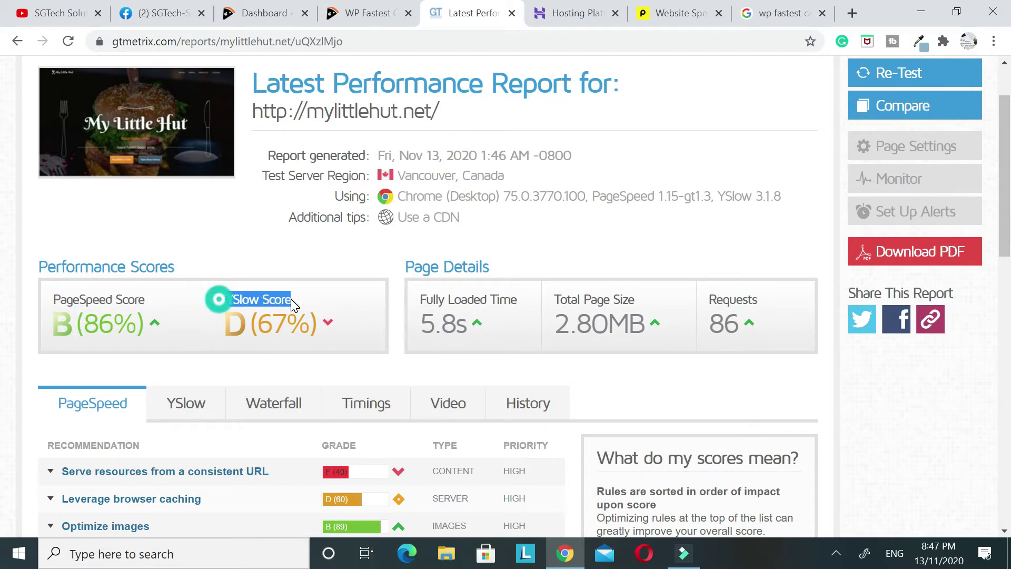
double_click(271, 322)
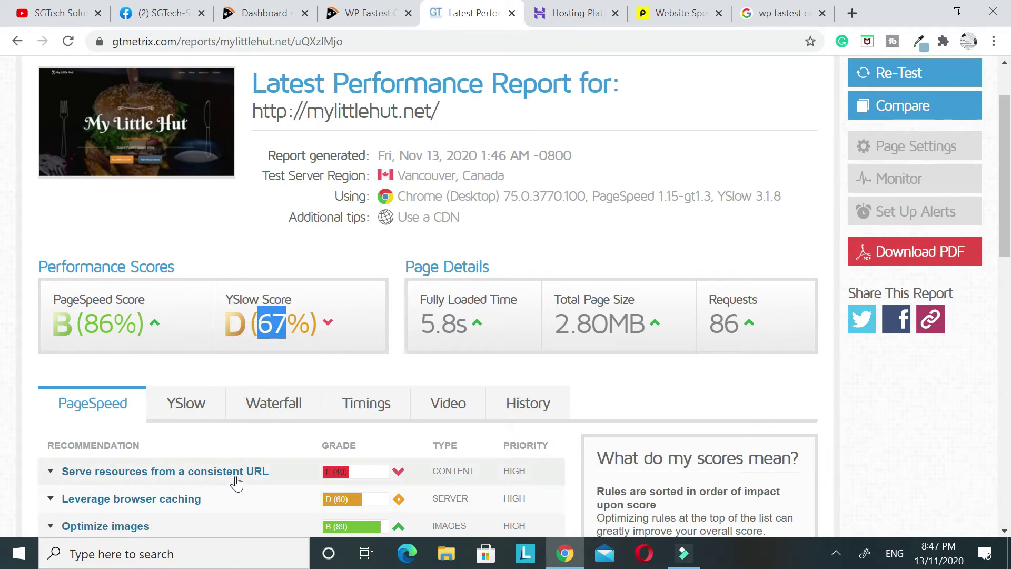
click(279, 322)
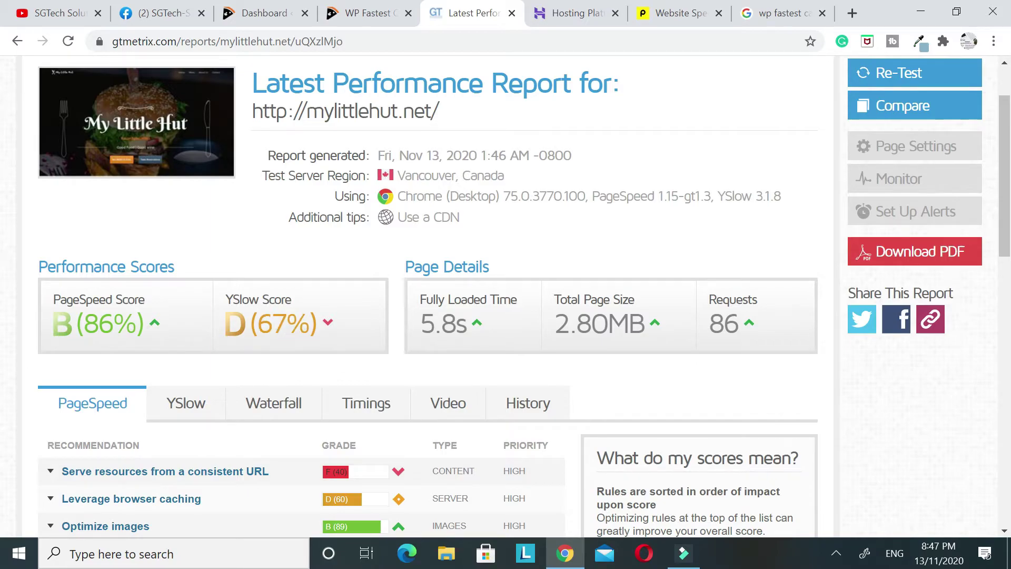
Check the YSlow score and the fully loaded time in the GTmetrix report for mylittlehut.net
double_click(271, 322)
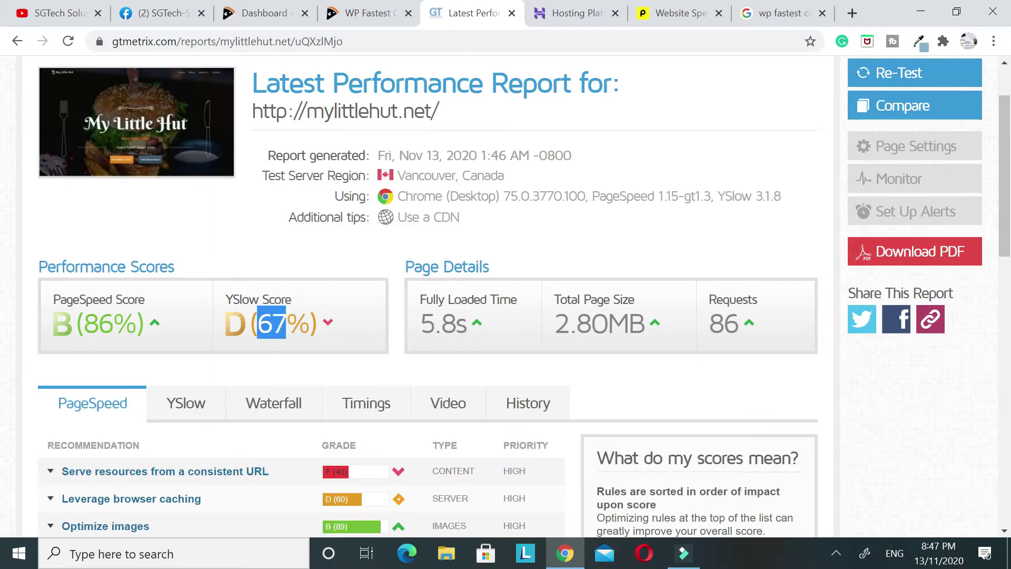
click(275, 328)
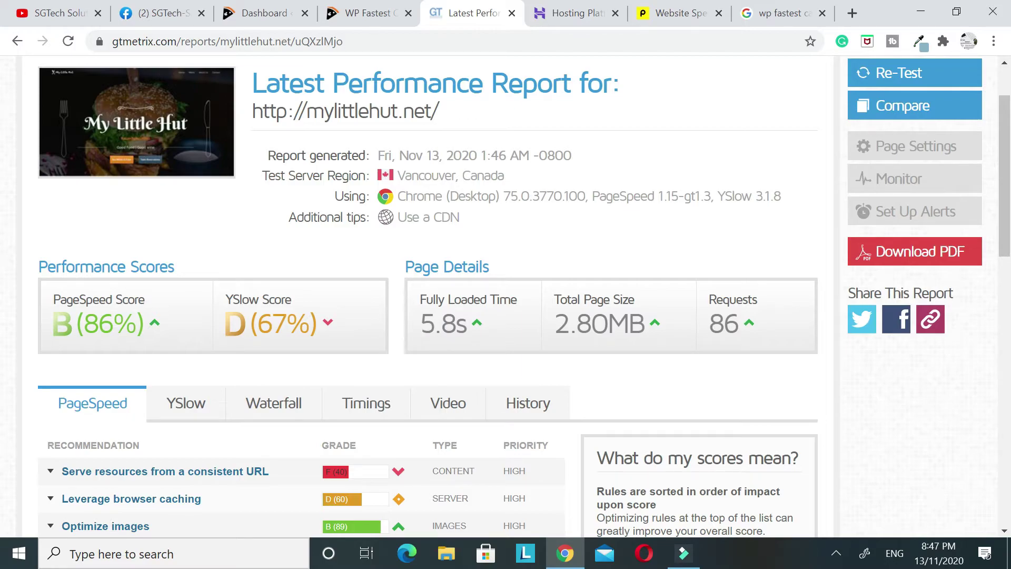
drag(420, 322, 455, 325)
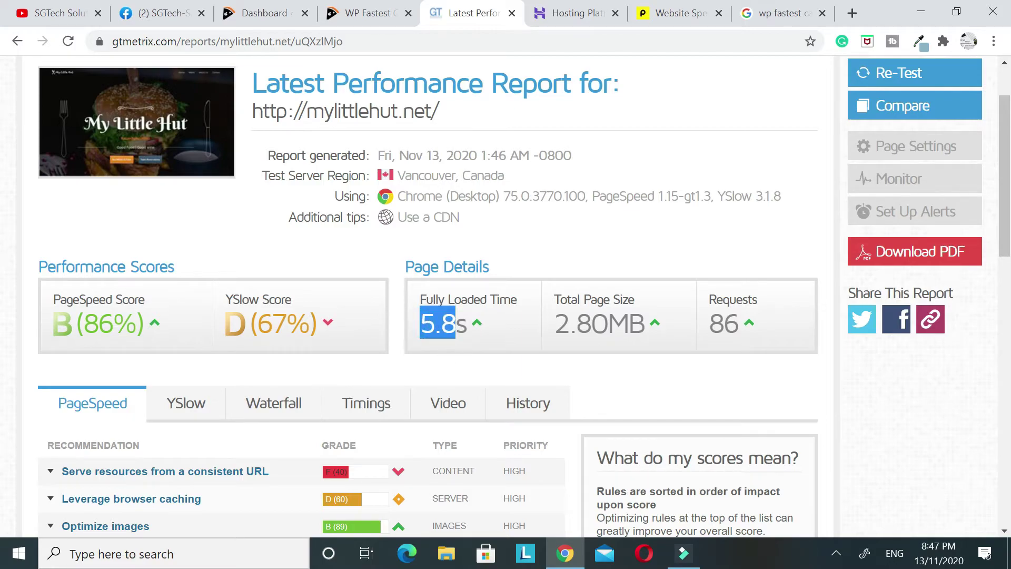
Return to the WordPress admin, open the Media Library and look through the uploaded images
click(364, 15)
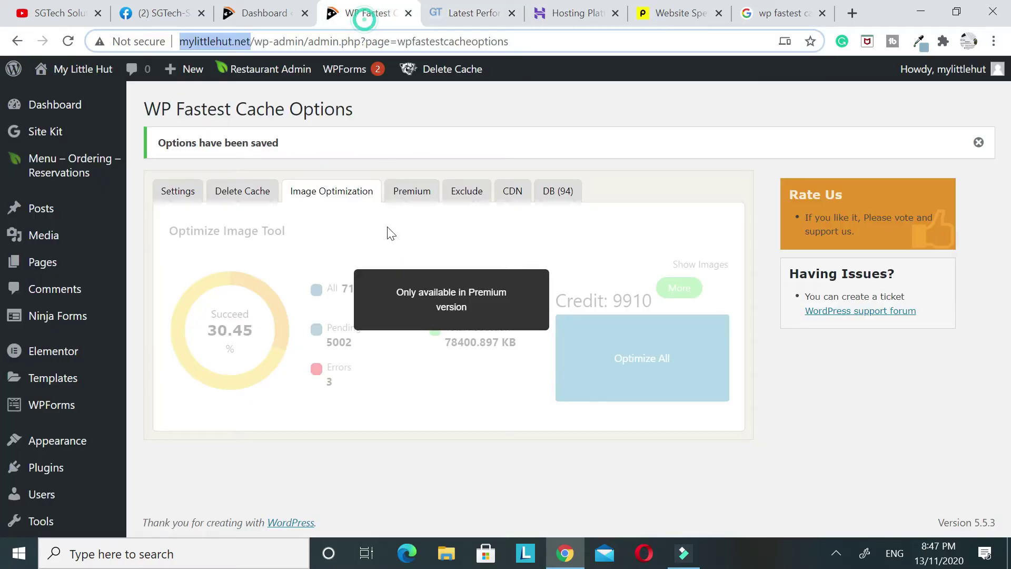
click(250, 17)
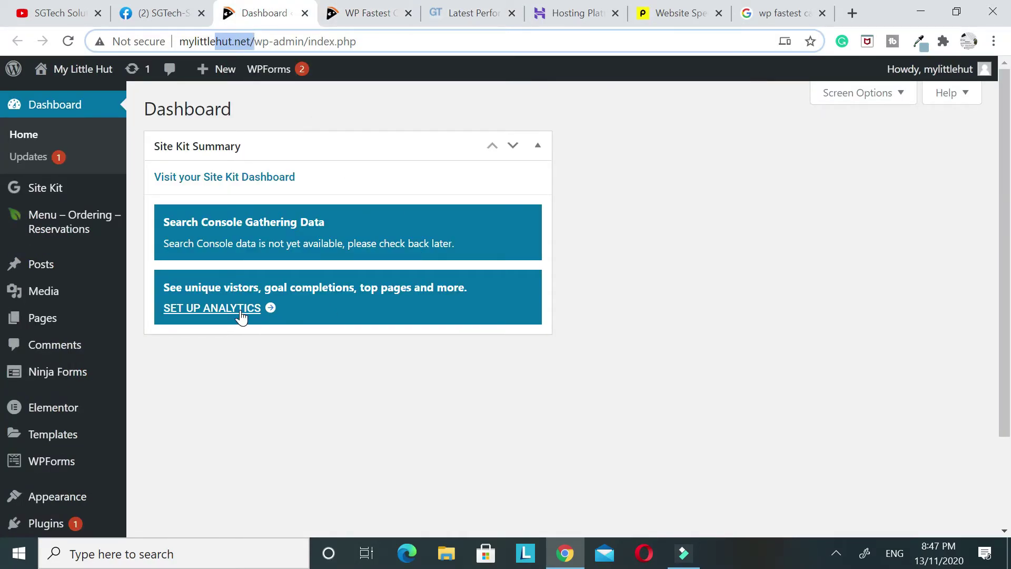
click(45, 293)
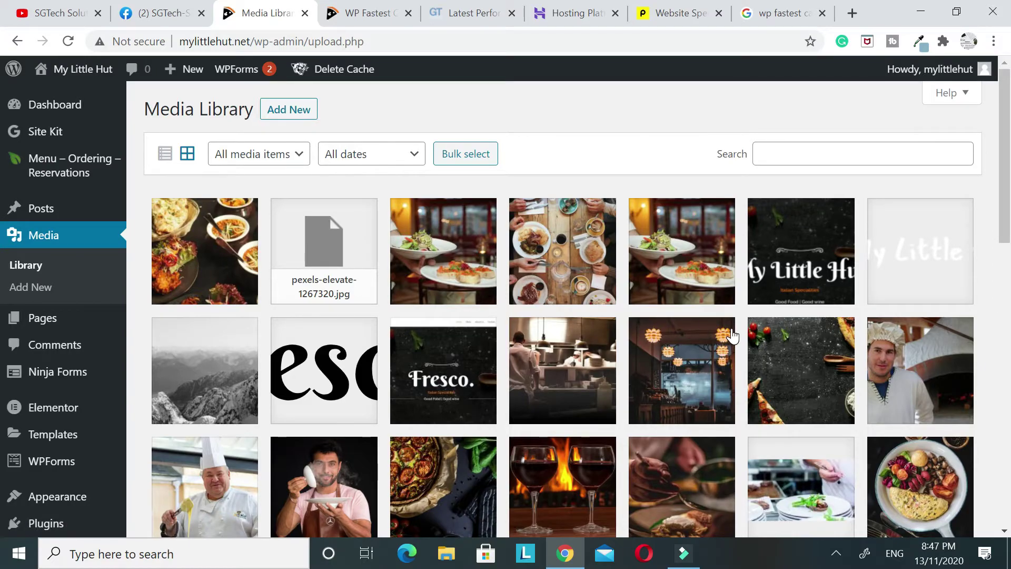
scroll(756, 384, down, 12)
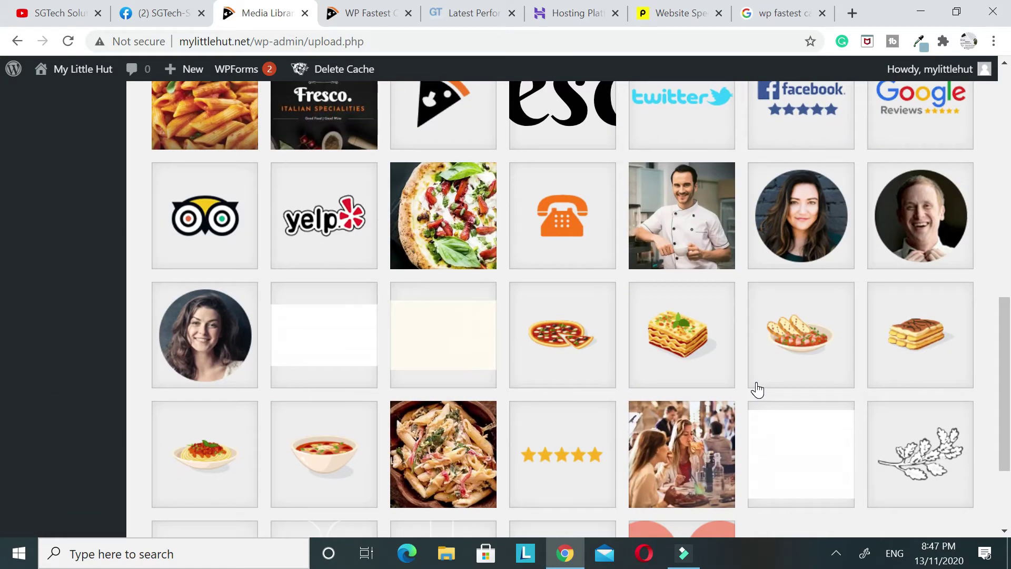
scroll(756, 384, up, 12)
Bulk-select the first five items in the Media Library, including pexels-elevate-1267320.jpg, and delete them permanently
click(209, 259)
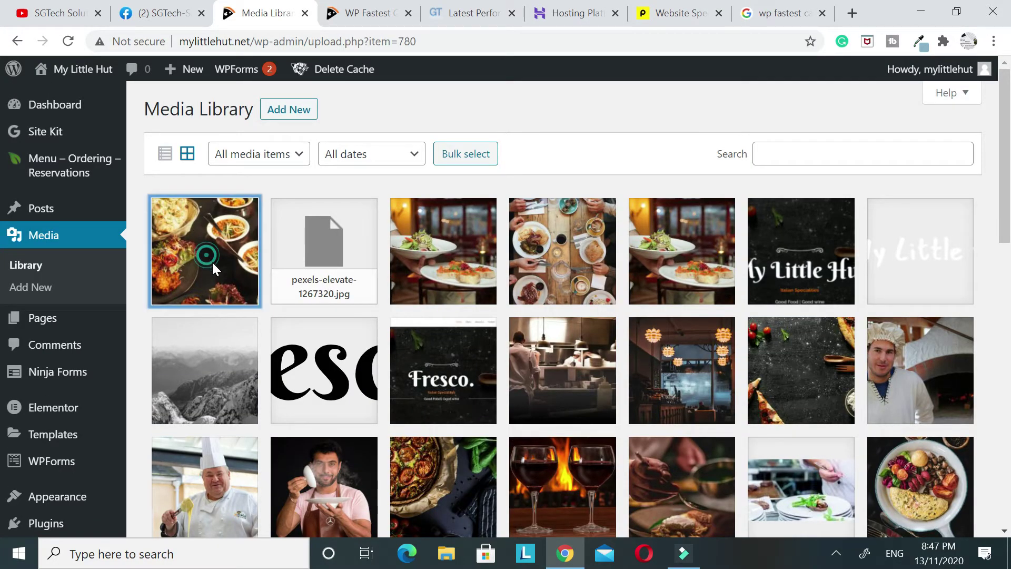
click(967, 100)
click(464, 154)
click(245, 263)
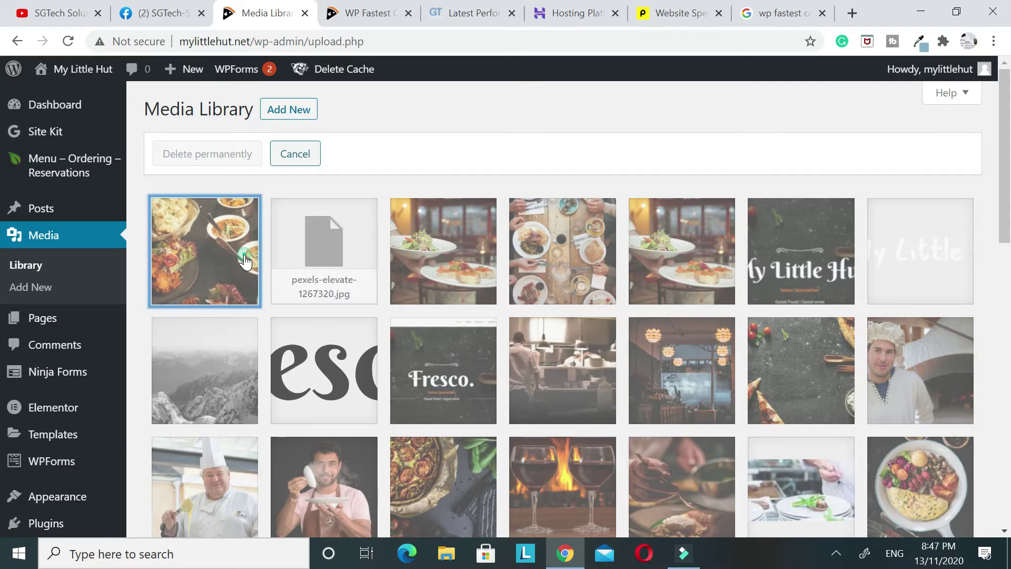
click(337, 258)
click(461, 261)
click(578, 265)
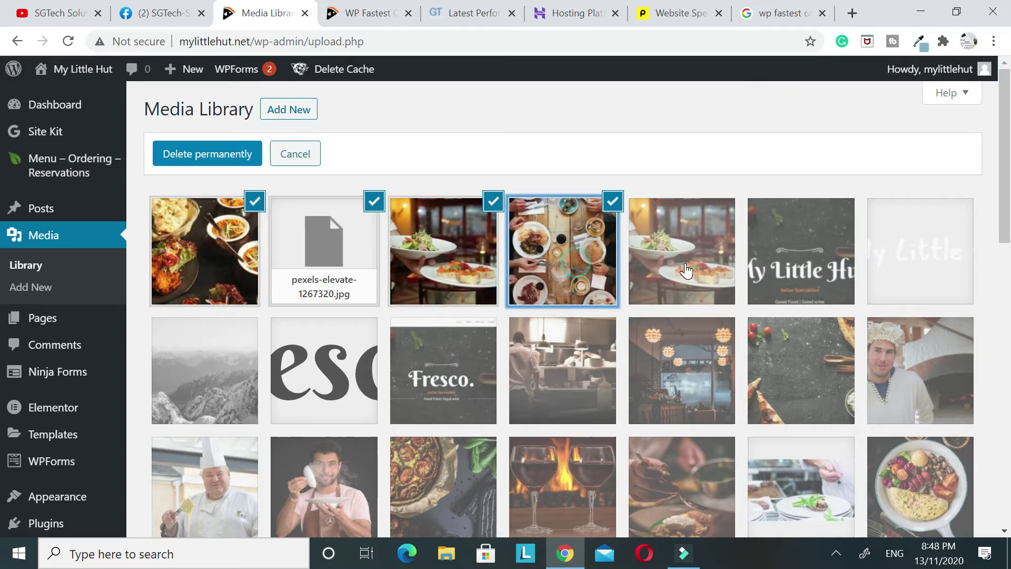
click(685, 262)
scroll(467, 343, down, 1)
scroll(467, 343, up, 1)
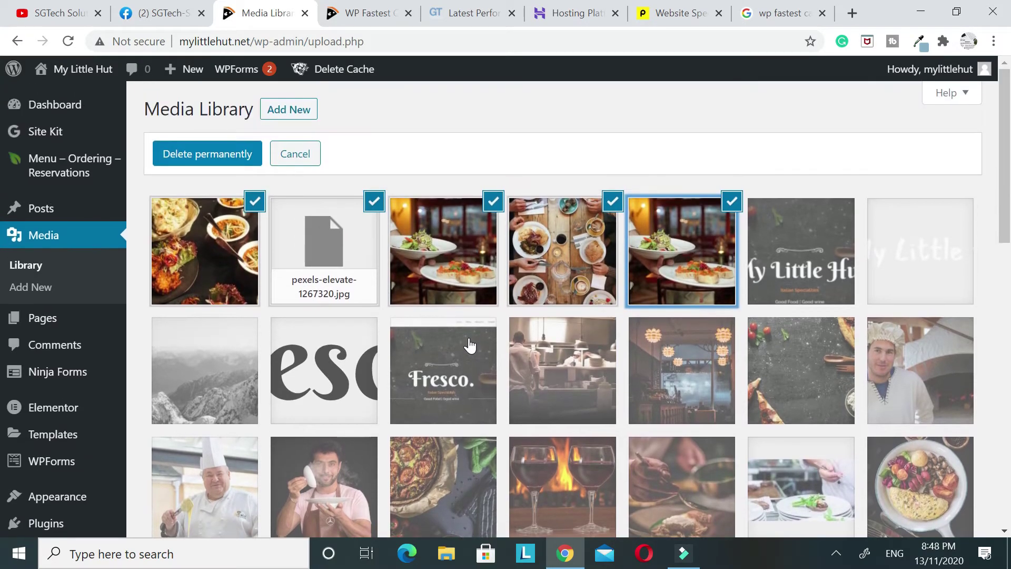
click(204, 156)
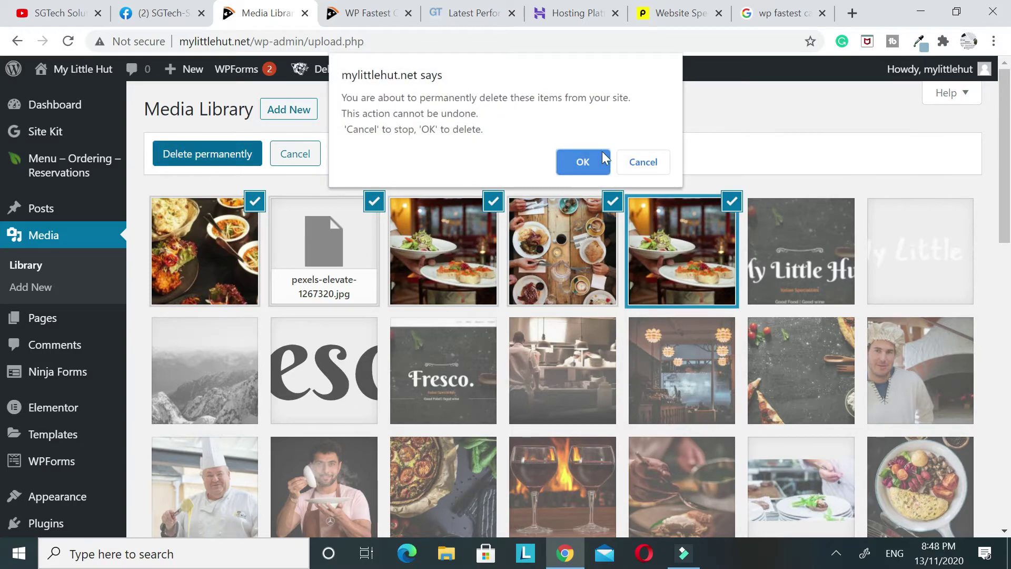
click(586, 154)
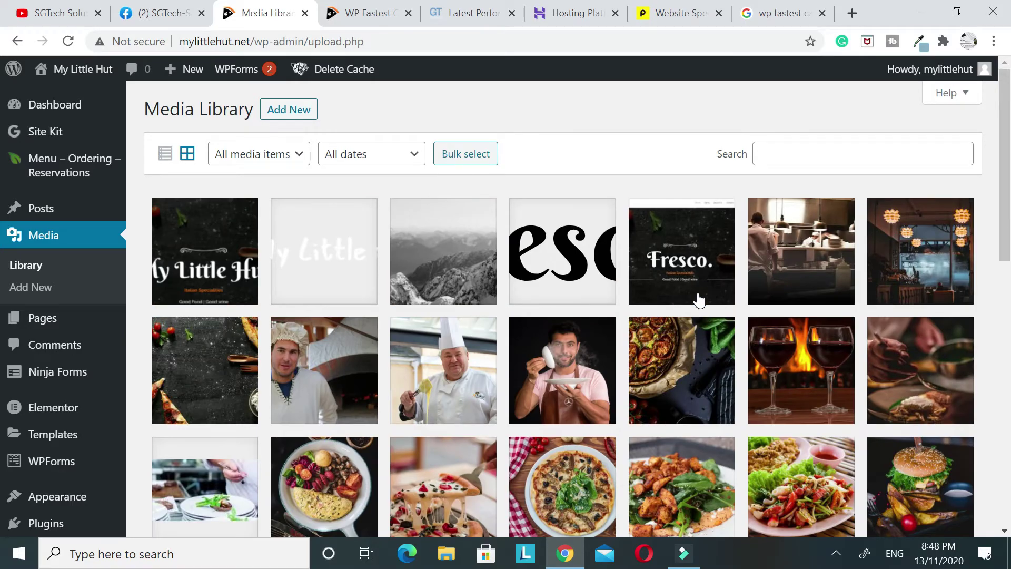
Look through the remaining images in the Media Library for unused files
scroll(500, 358, down, 15)
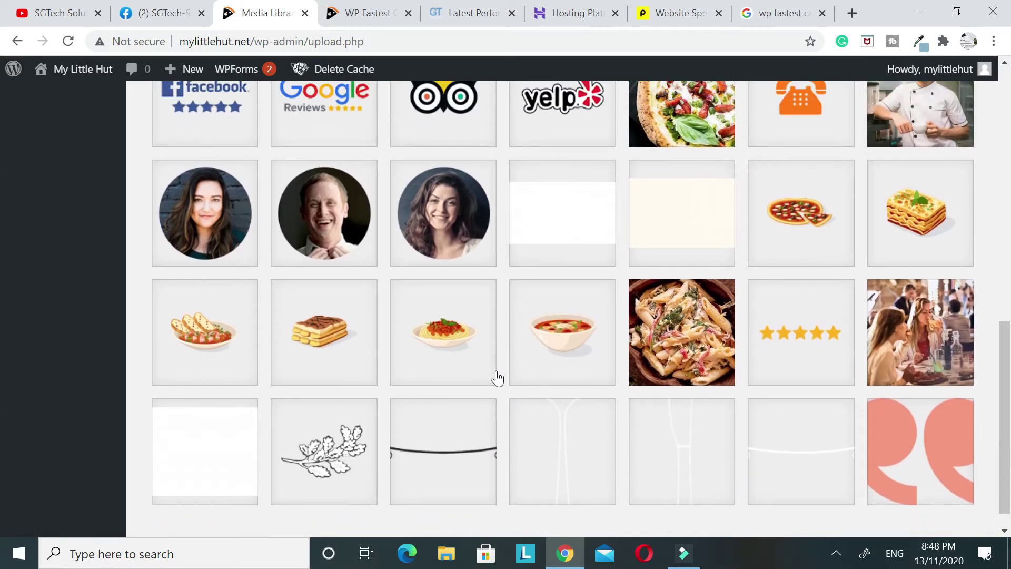
scroll(497, 379, up, 15)
scroll(305, 174, down, 15)
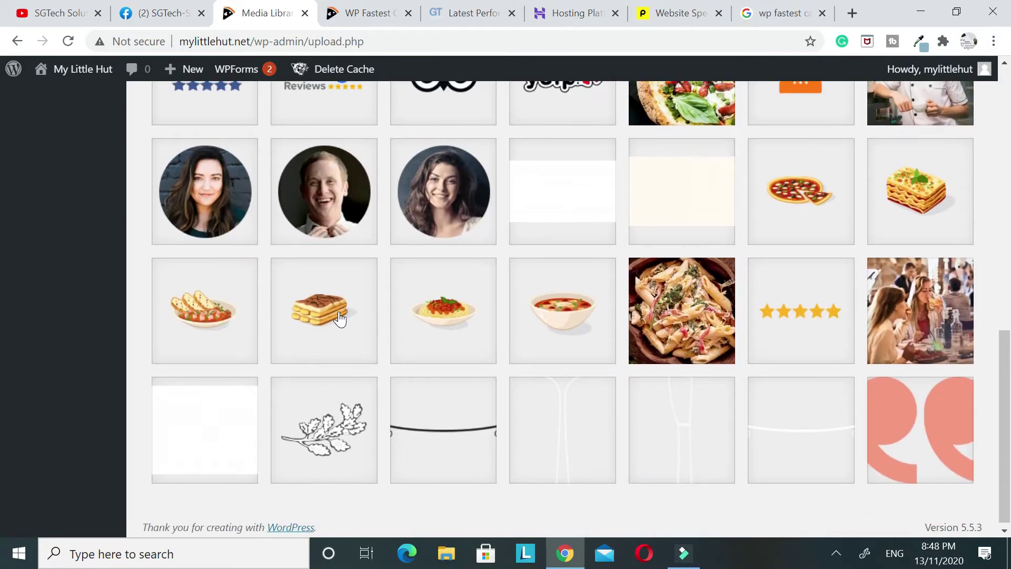
scroll(340, 319, up, 15)
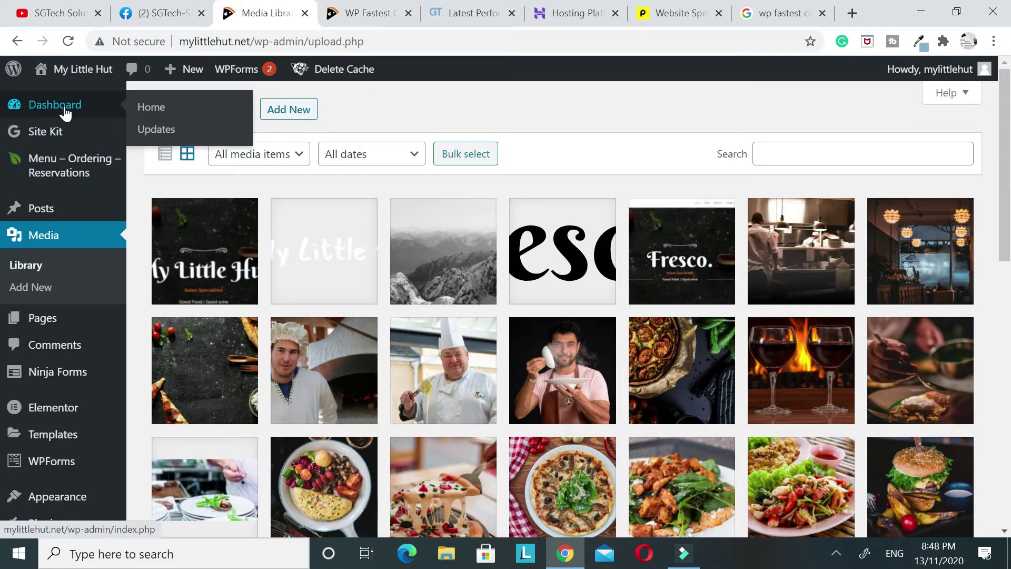
Open the live My Little Hut site in a new tab, review the images on its home page and visit its Menu page
right_click(100, 69)
click(171, 80)
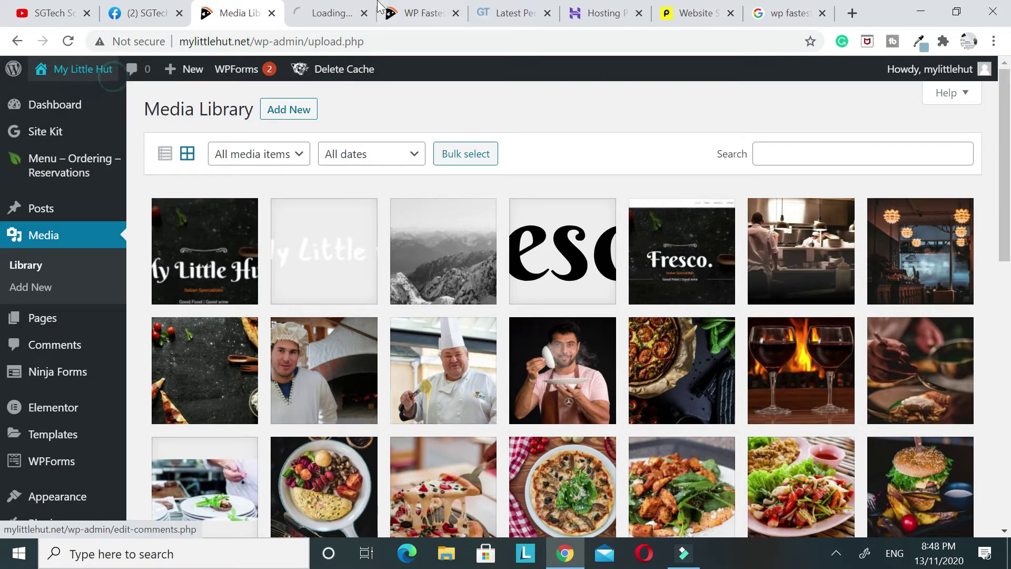
click(332, 13)
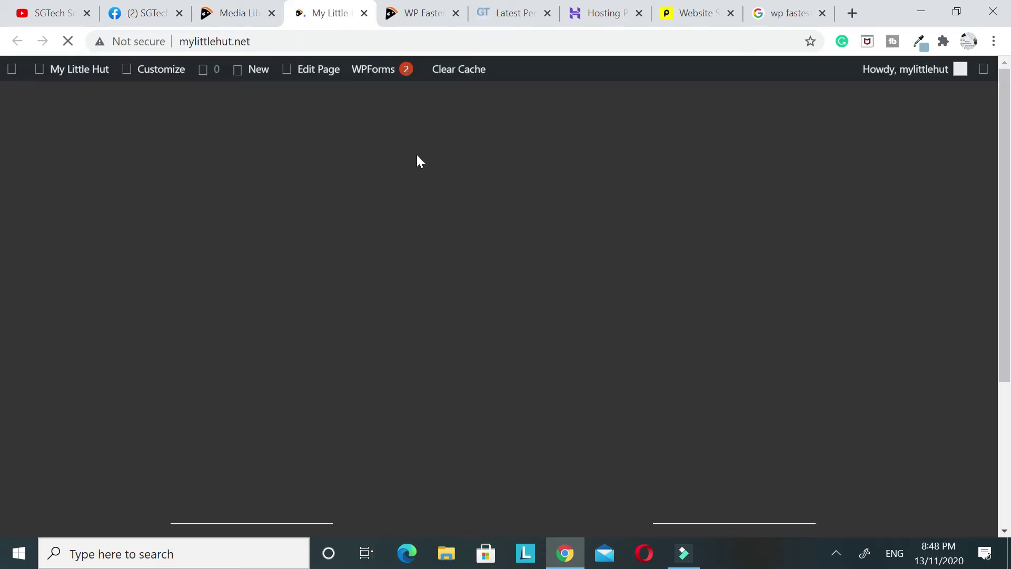
scroll(438, 185, down, 4)
scroll(447, 191, down, 10)
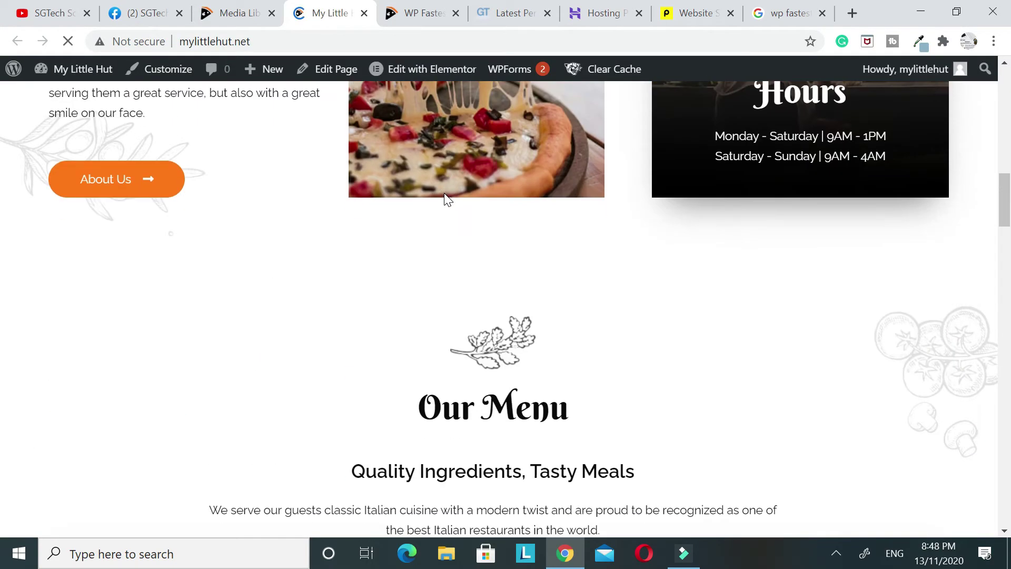
scroll(448, 192, up, 8)
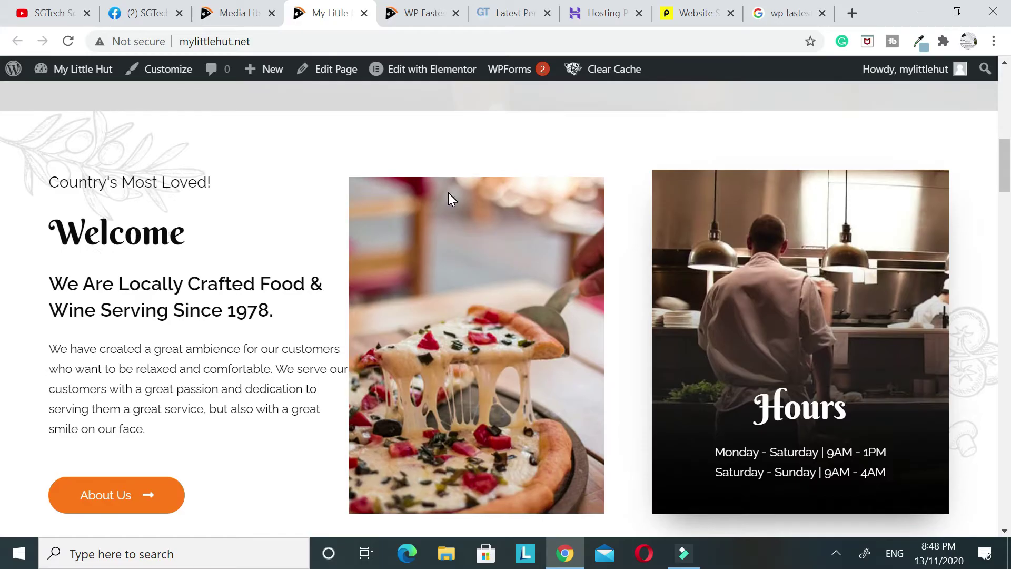
scroll(447, 192, down, 15)
scroll(448, 196, down, 6)
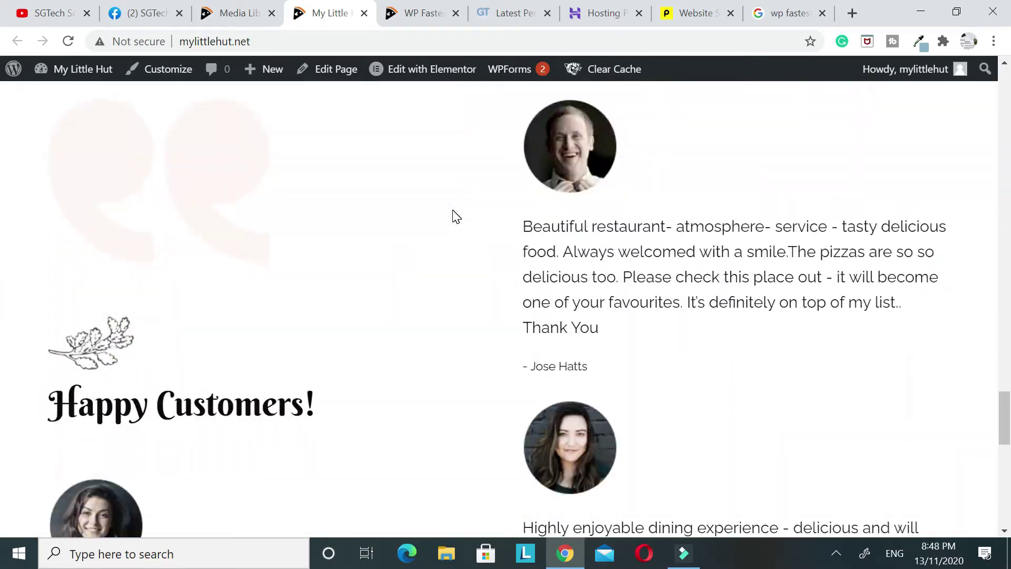
scroll(457, 274, up, 12)
scroll(458, 279, up, 15)
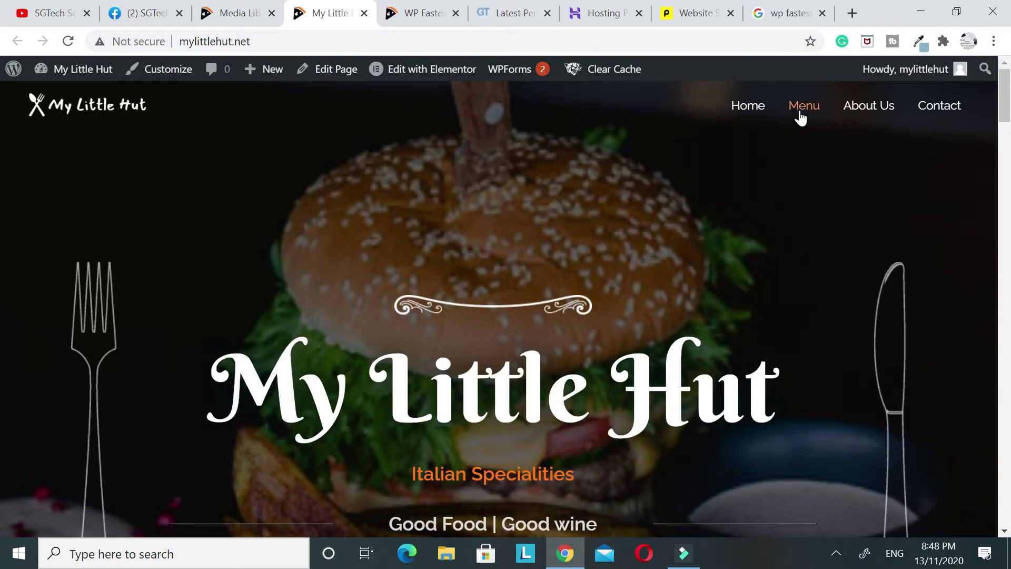
click(800, 115)
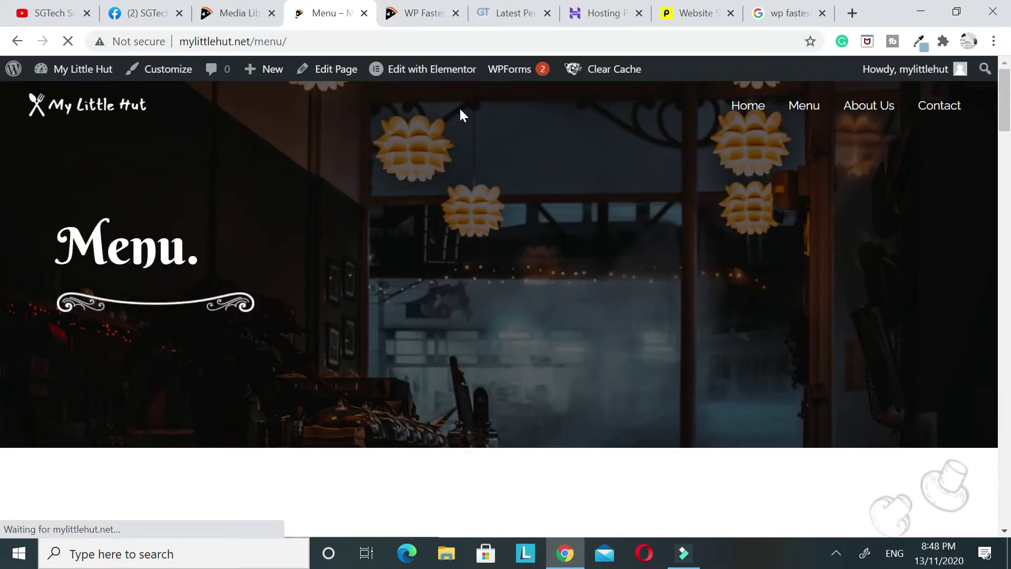
Go back to the GTmetrix report and review the fully loaded time under Page Details
click(416, 13)
click(505, 14)
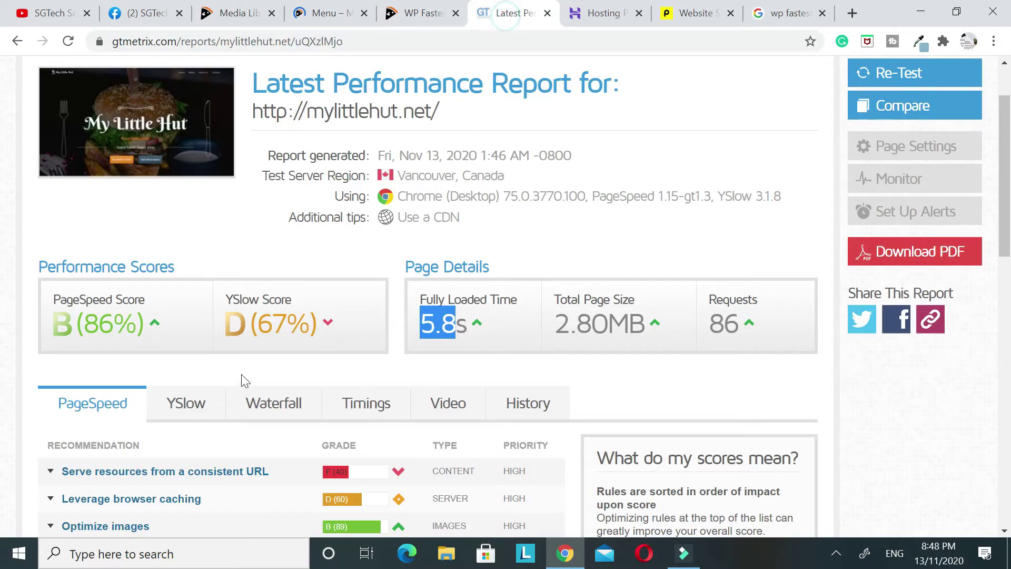
drag(456, 323, 415, 323)
scroll(396, 353, up, 2)
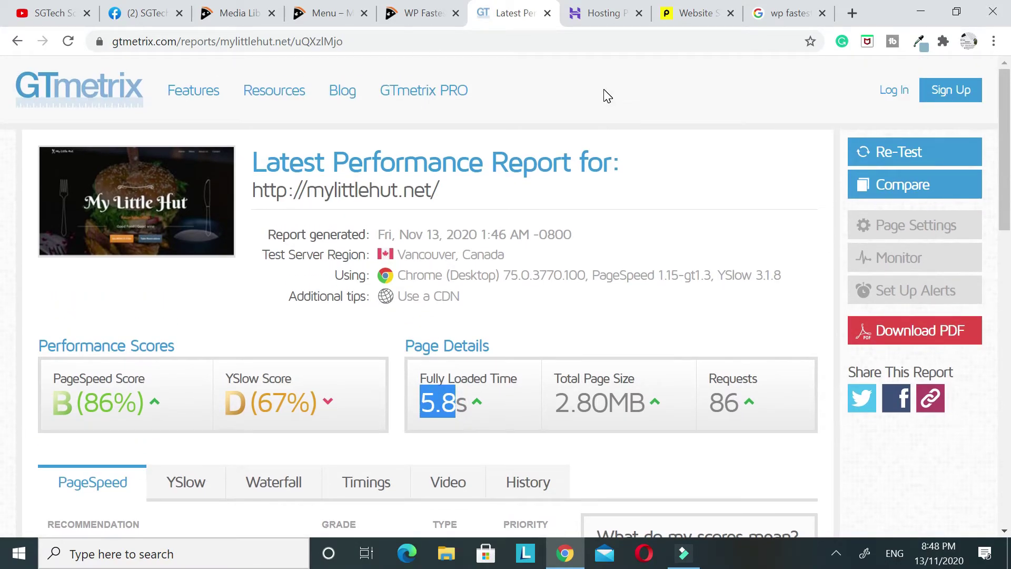
drag(456, 404, 450, 405)
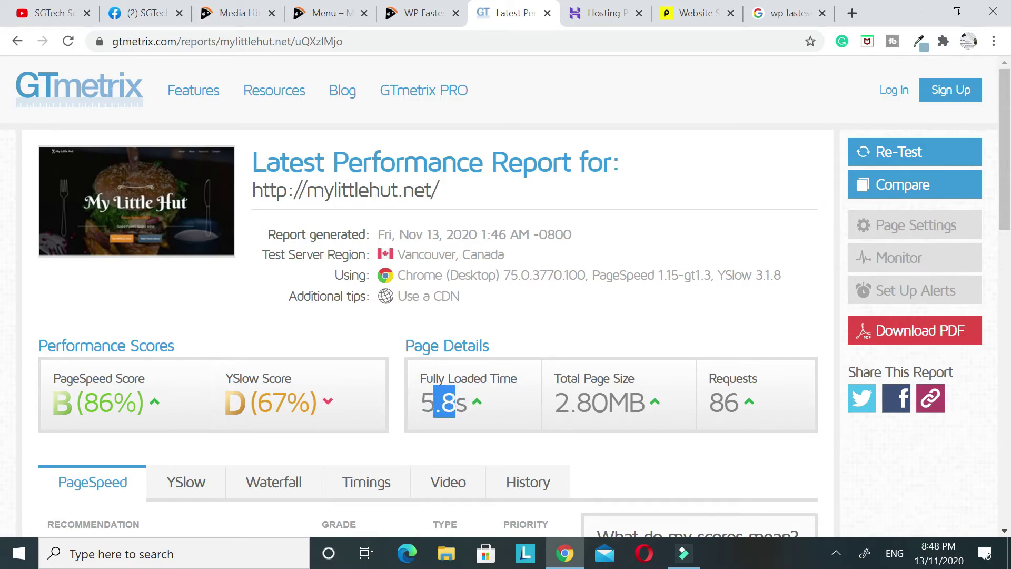
View the Hostinger home page at hostinger.com, with a brief look back at the WP Fastest Cache options
click(592, 23)
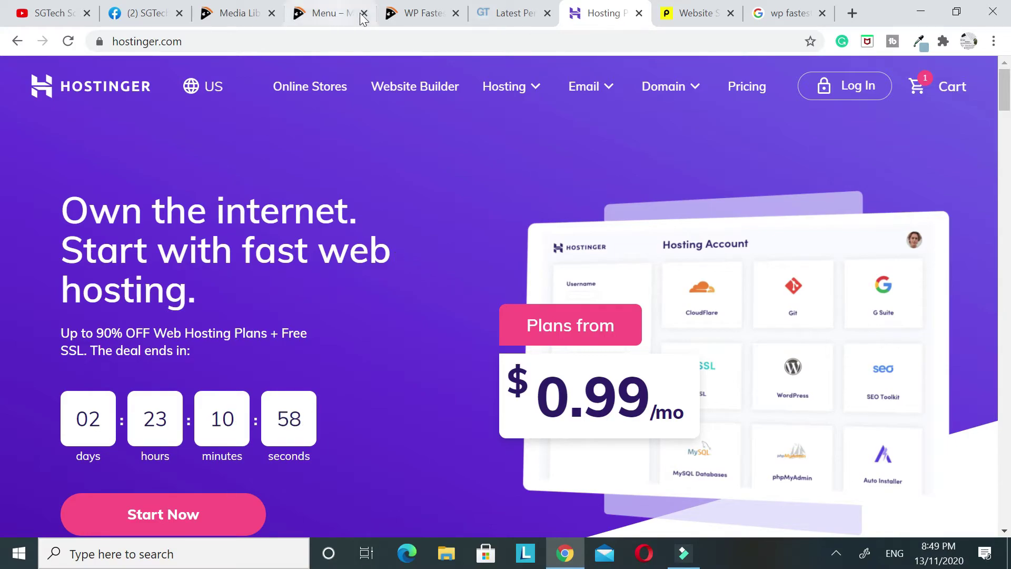
click(424, 13)
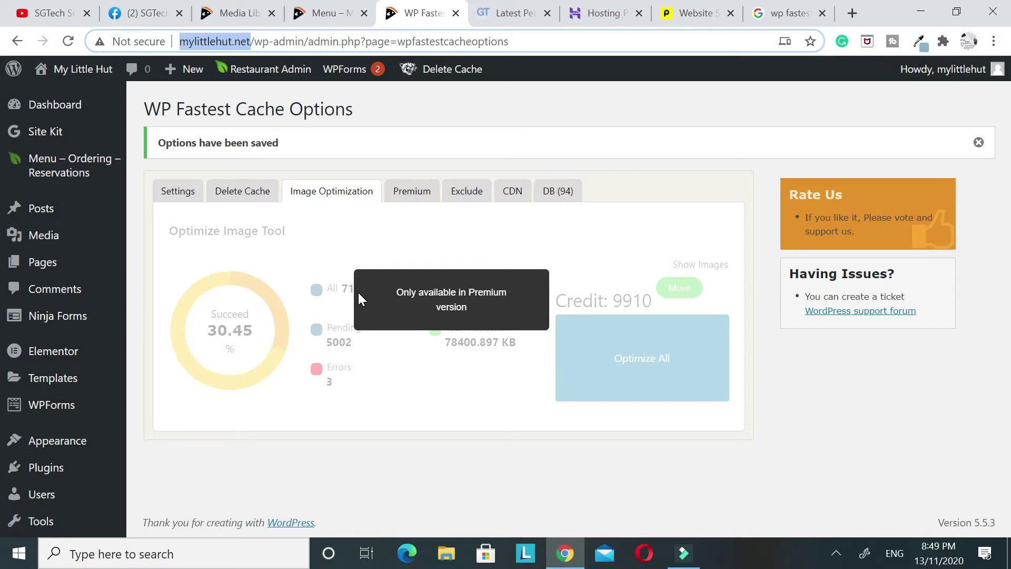
click(585, 16)
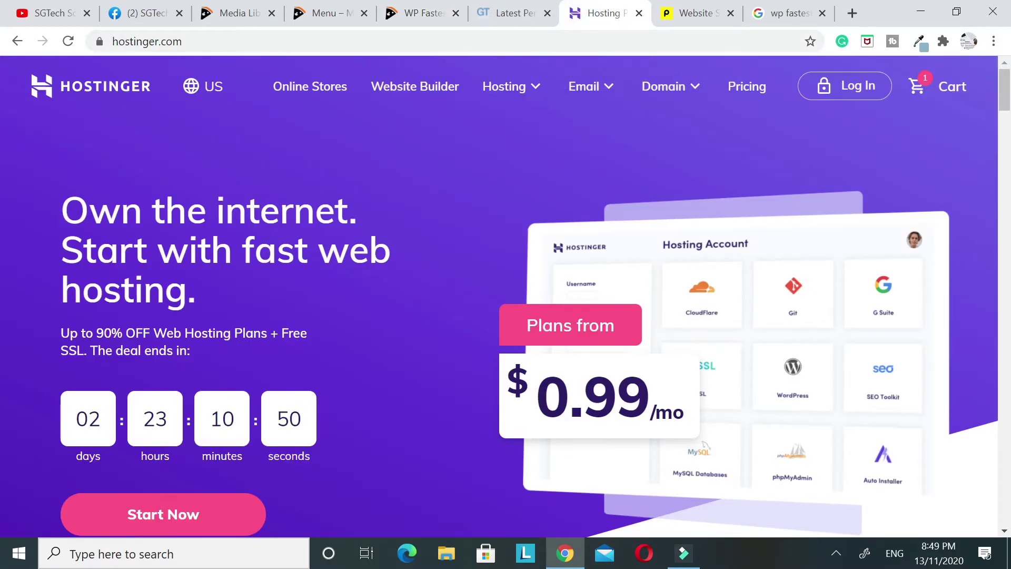
click(208, 43)
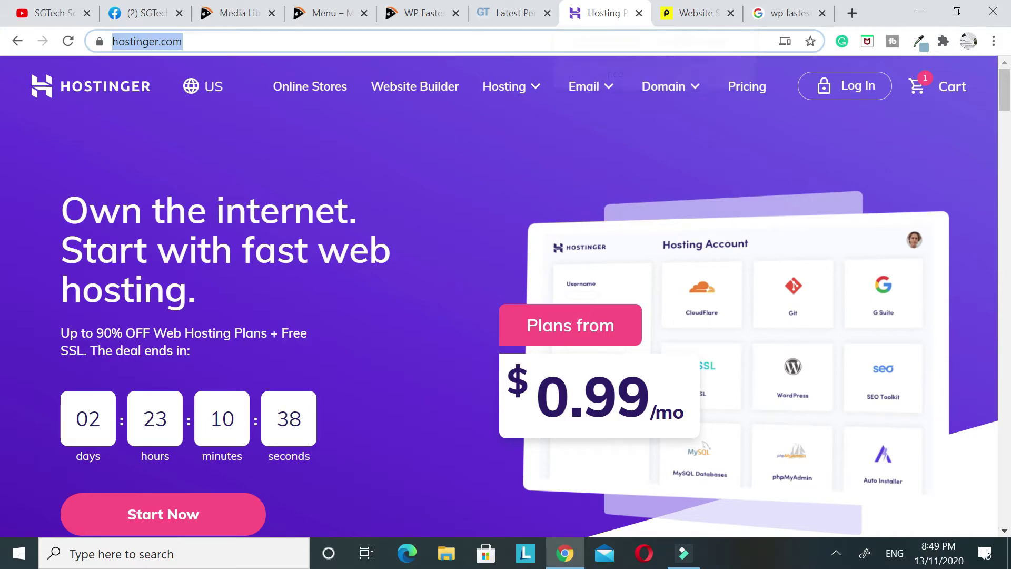
click(685, 16)
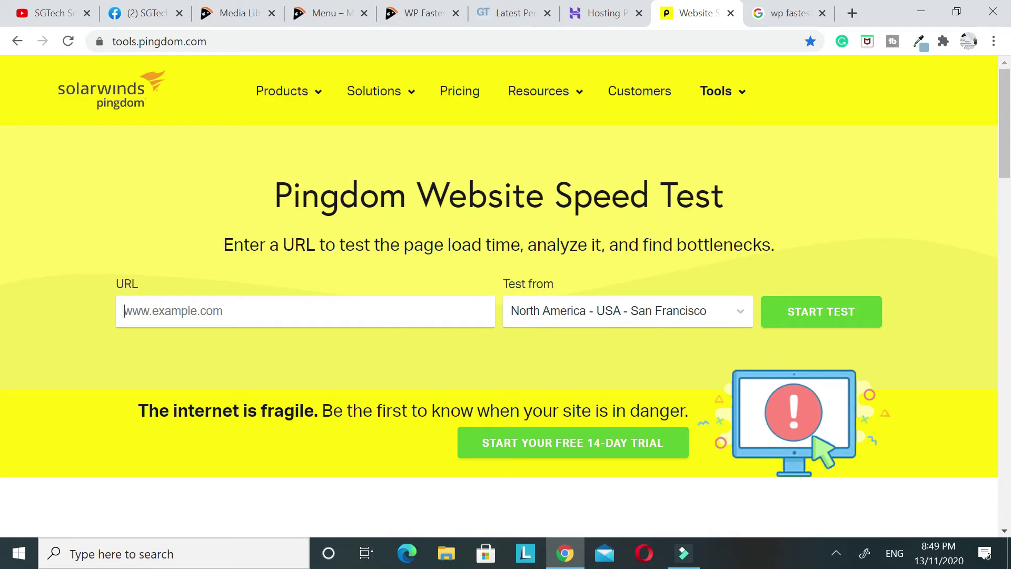
click(419, 13)
right_click(232, 45)
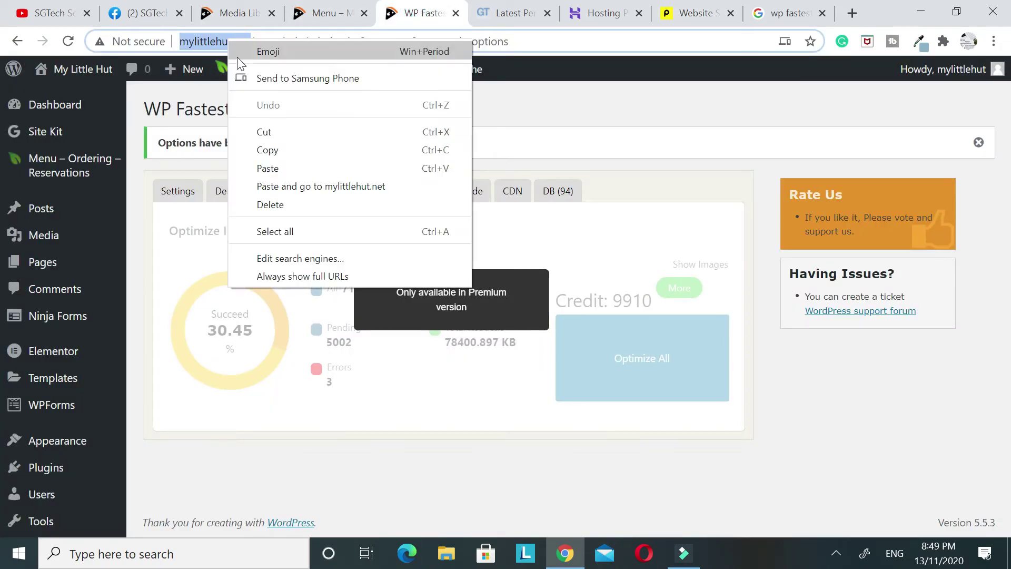
click(268, 150)
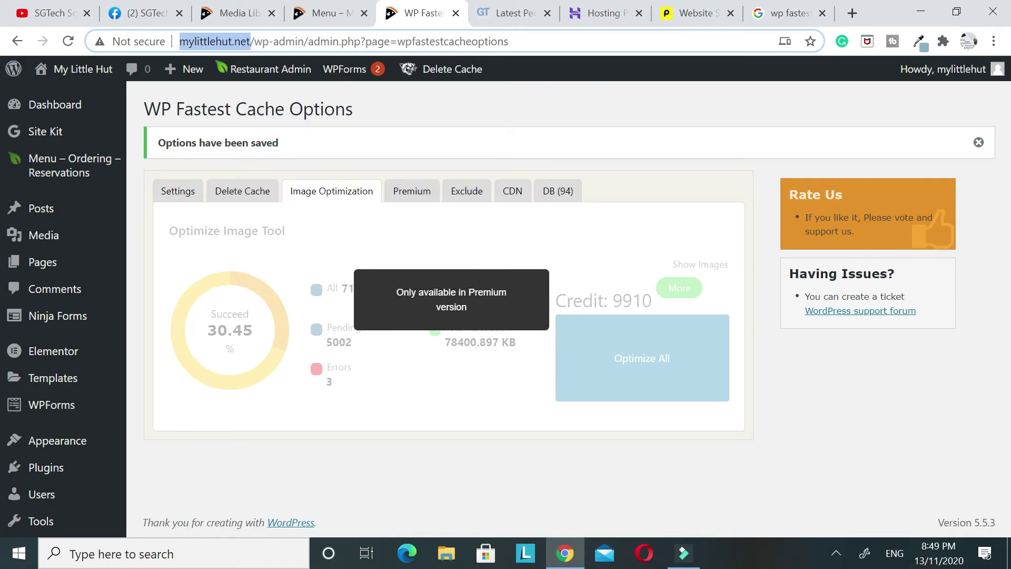
click(689, 12)
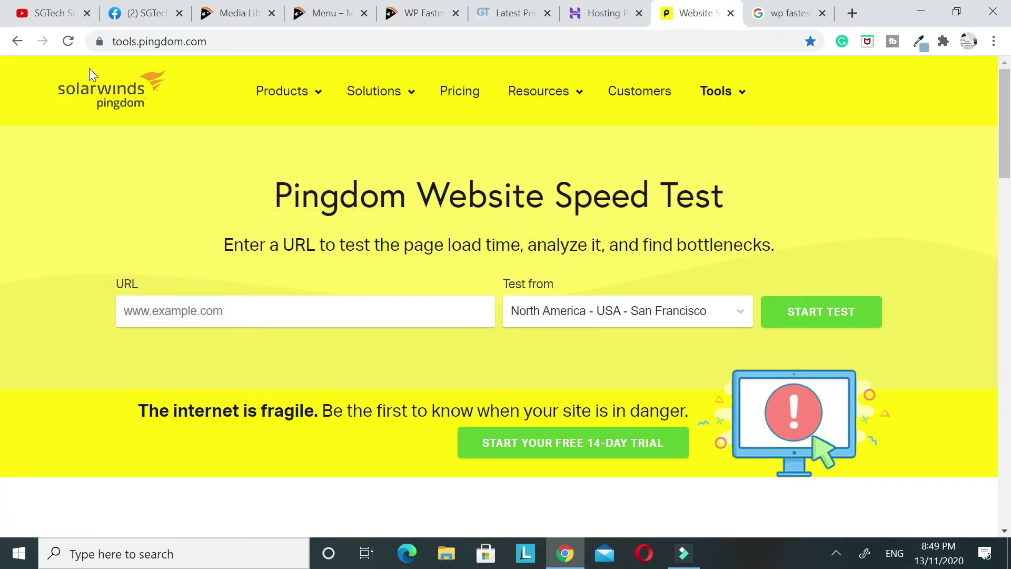
click(215, 314)
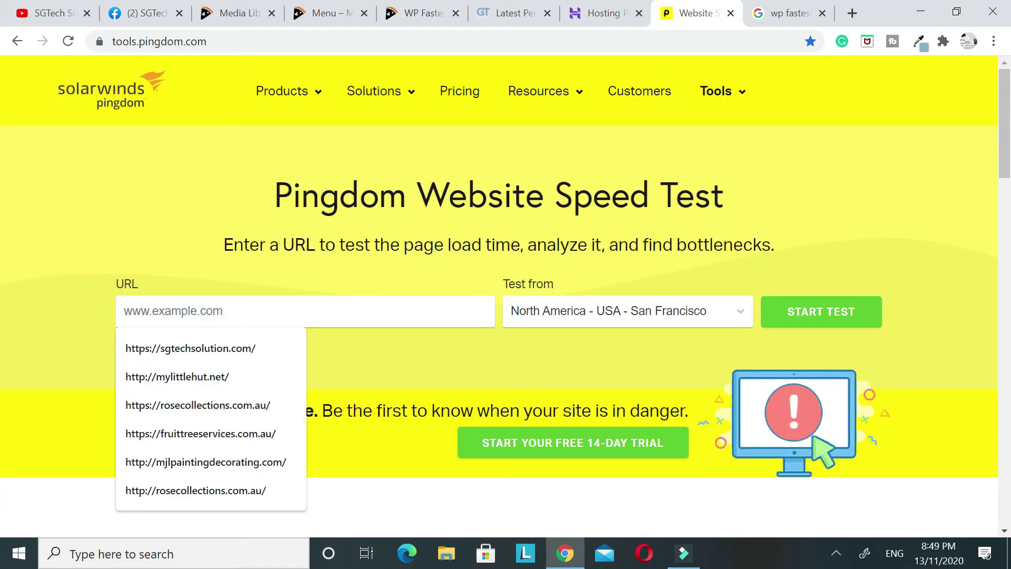
click(177, 376)
Set the test location to Pacific - Australia - Sydney and run the Pingdom speed test, with a brief look at the GTmetrix report
click(617, 322)
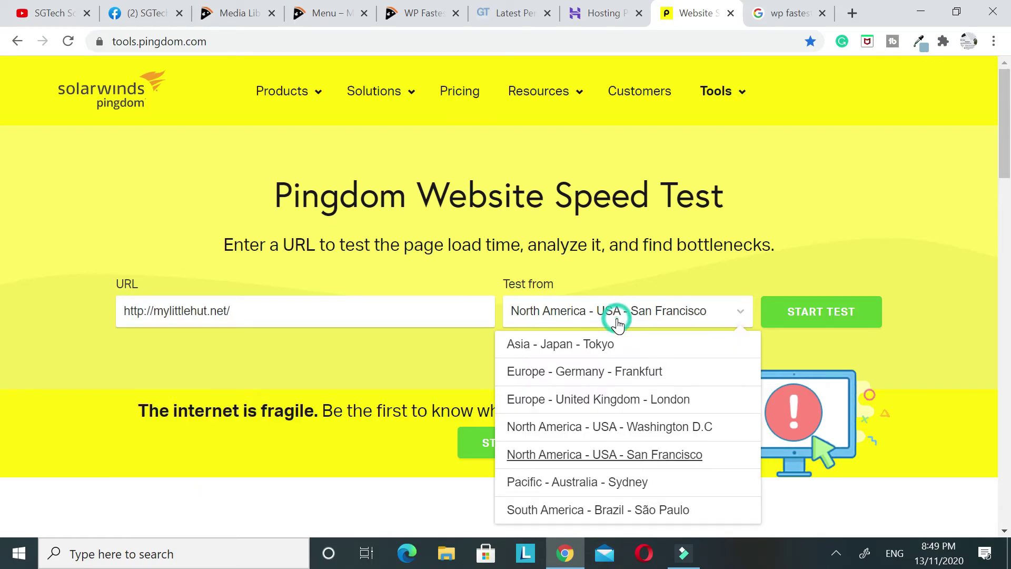
click(507, 13)
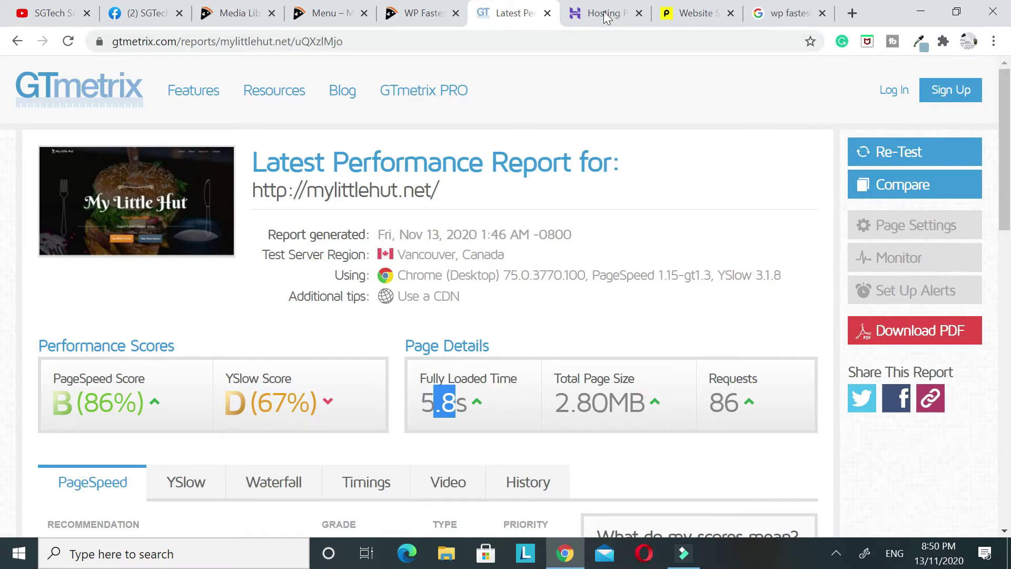
click(695, 13)
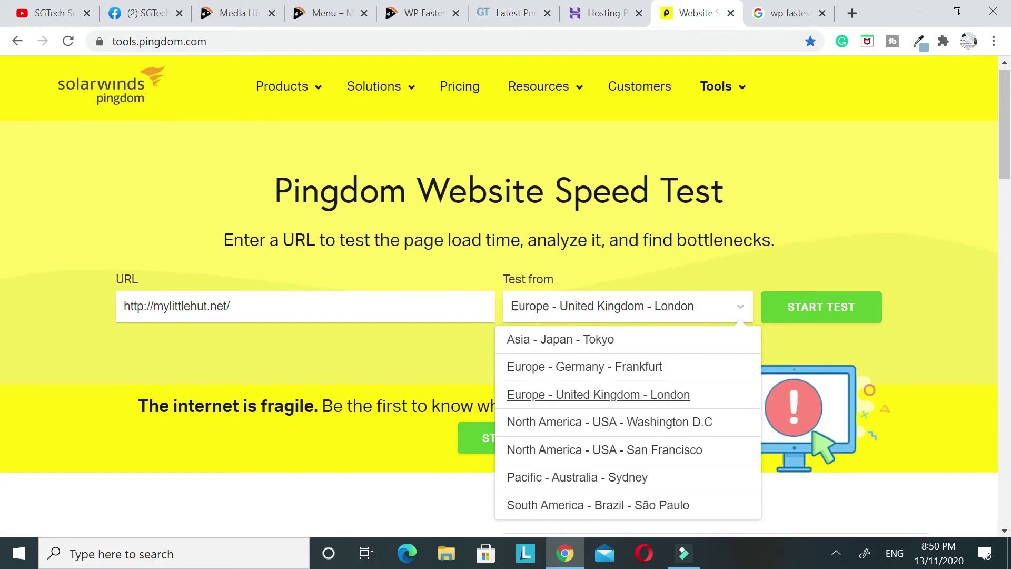
scroll(593, 316, down, 2)
click(577, 410)
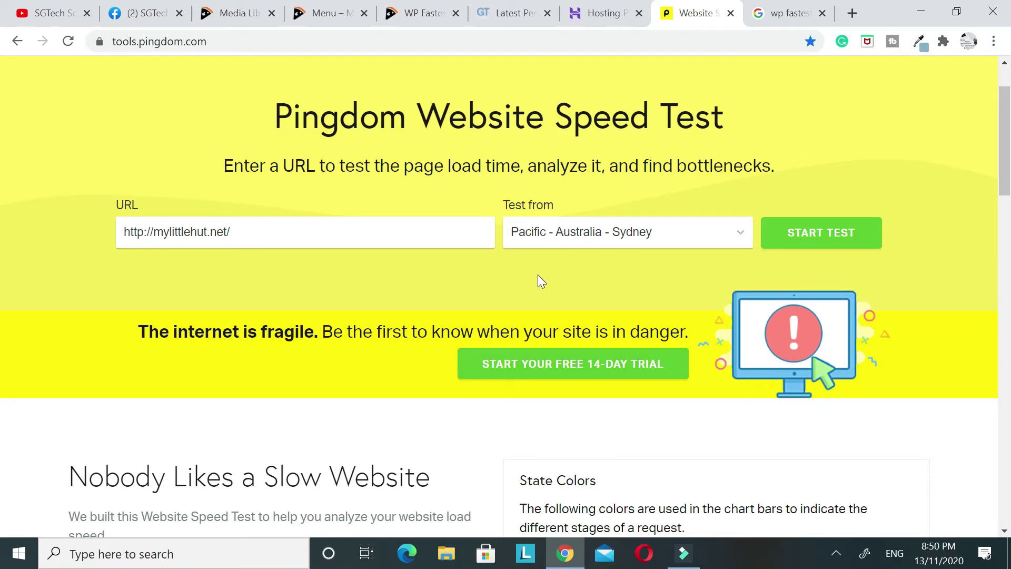
click(830, 233)
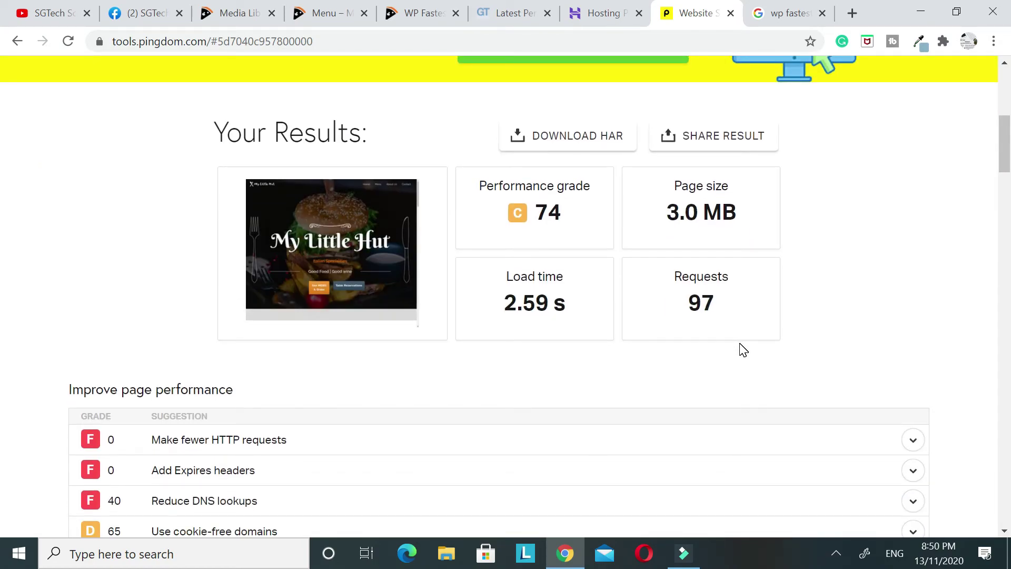
Review the load time, number of requests and performance grade in the Pingdom results
drag(504, 309, 548, 310)
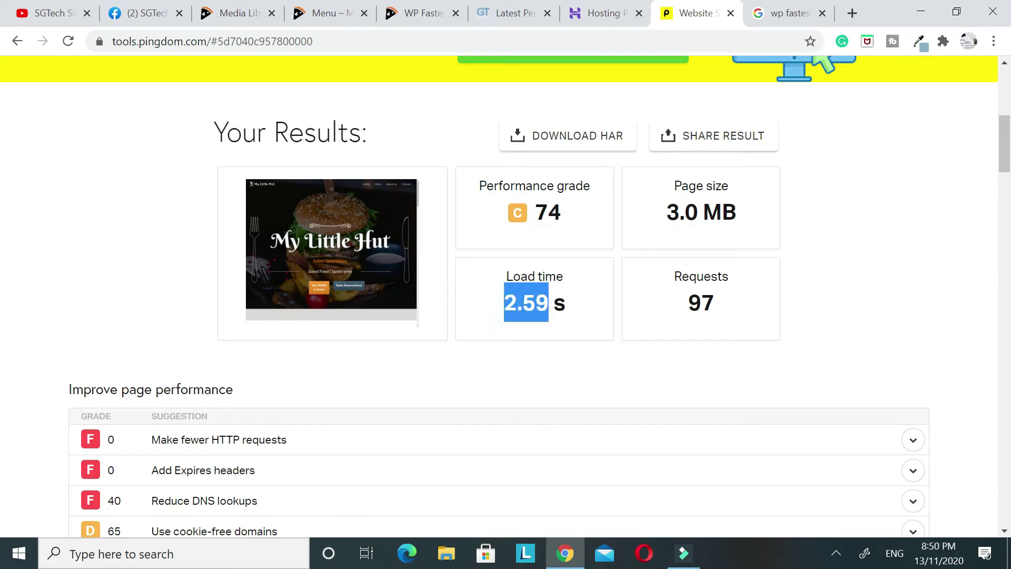
scroll(574, 323, up, 2)
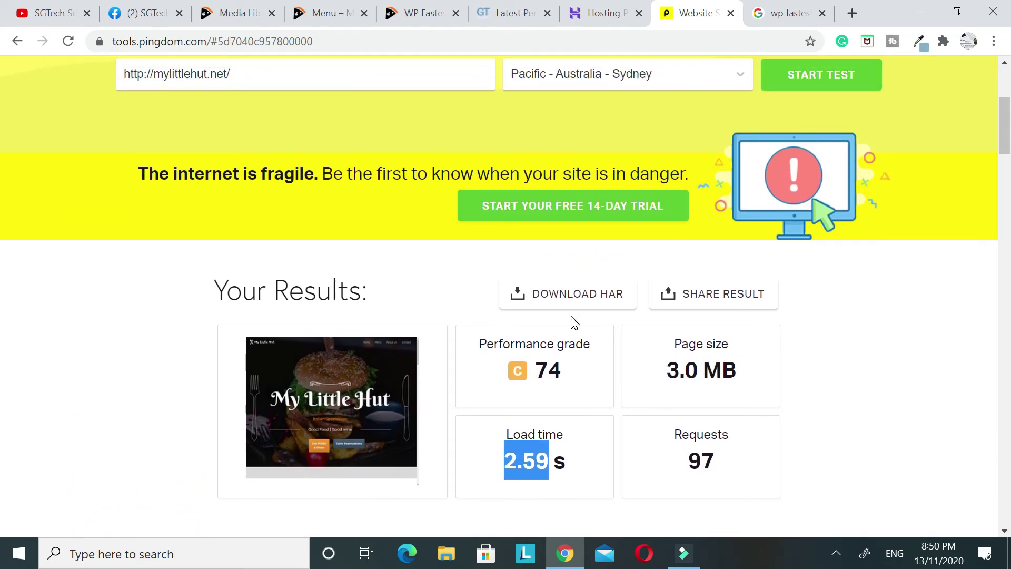
scroll(675, 361, down, 1)
click(684, 377)
double_click(684, 377)
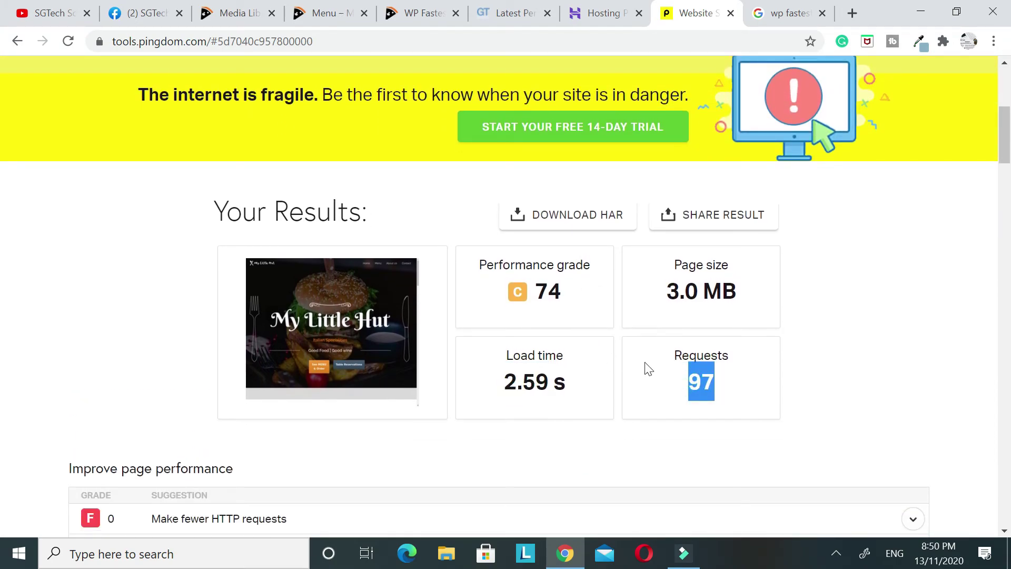
double_click(566, 304)
click(582, 326)
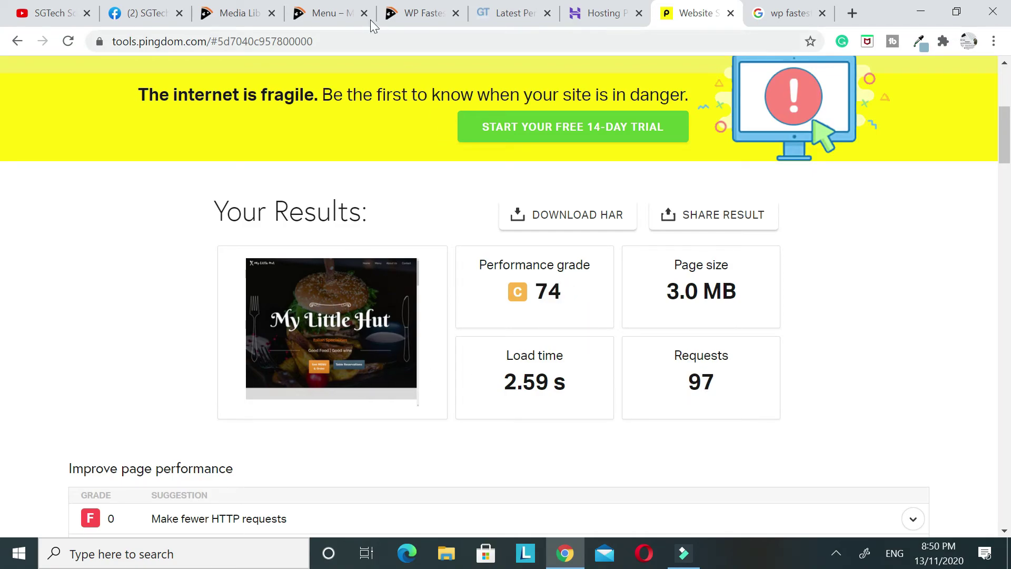
click(305, 13)
click(240, 13)
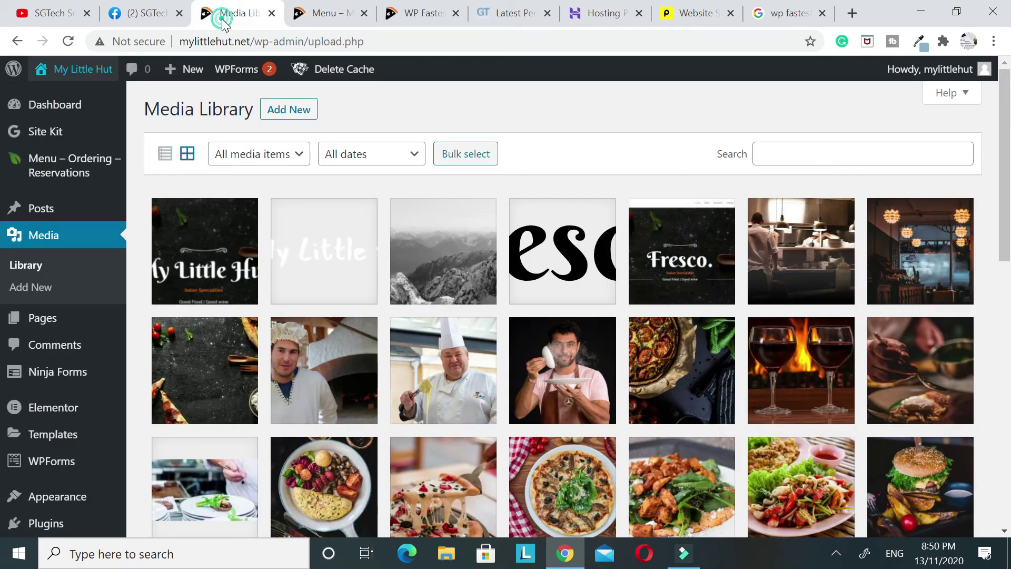
click(603, 15)
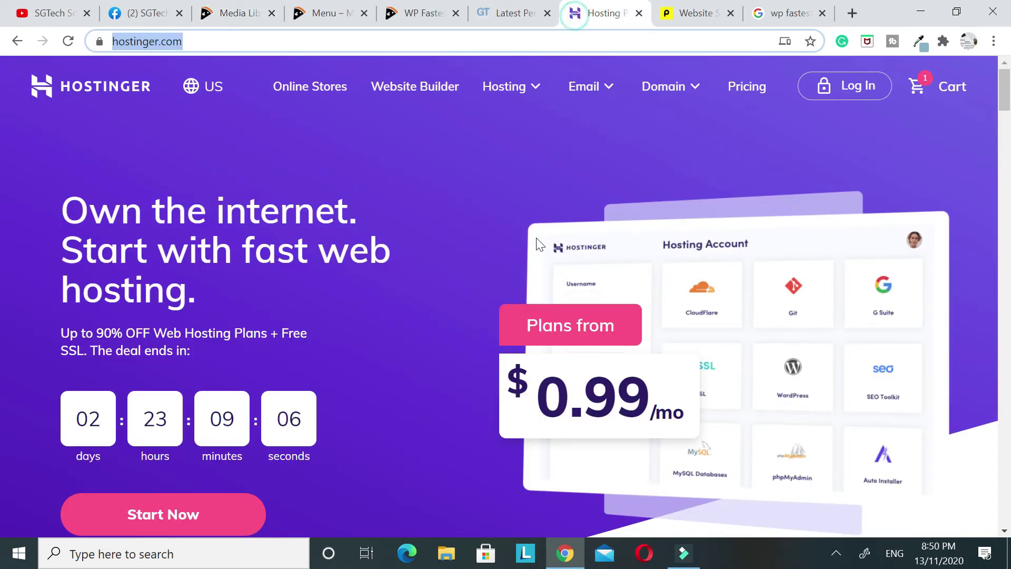
click(672, 20)
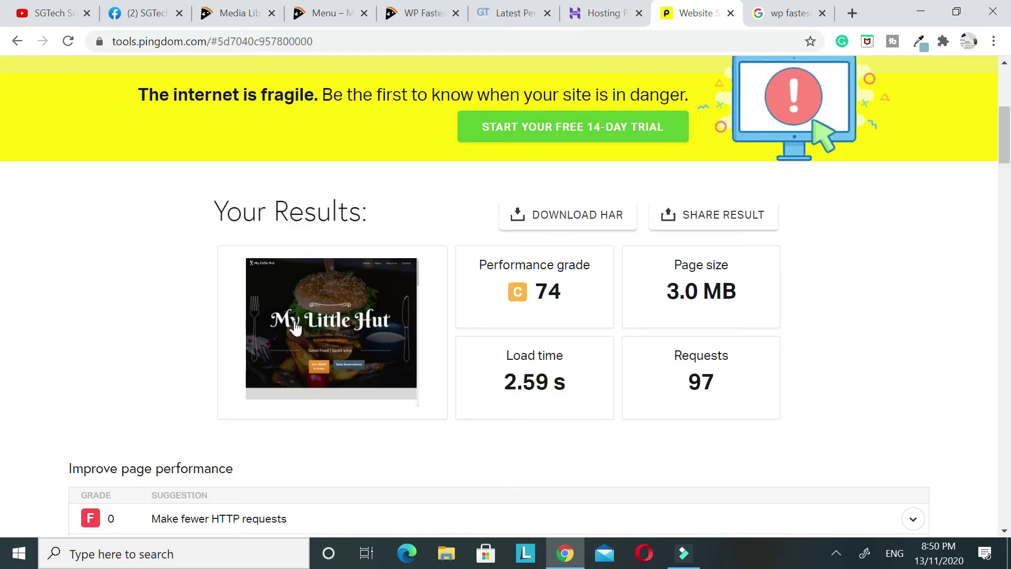
Compare the Pingdom load time with the fully loaded time in the GTmetrix report
double_click(511, 380)
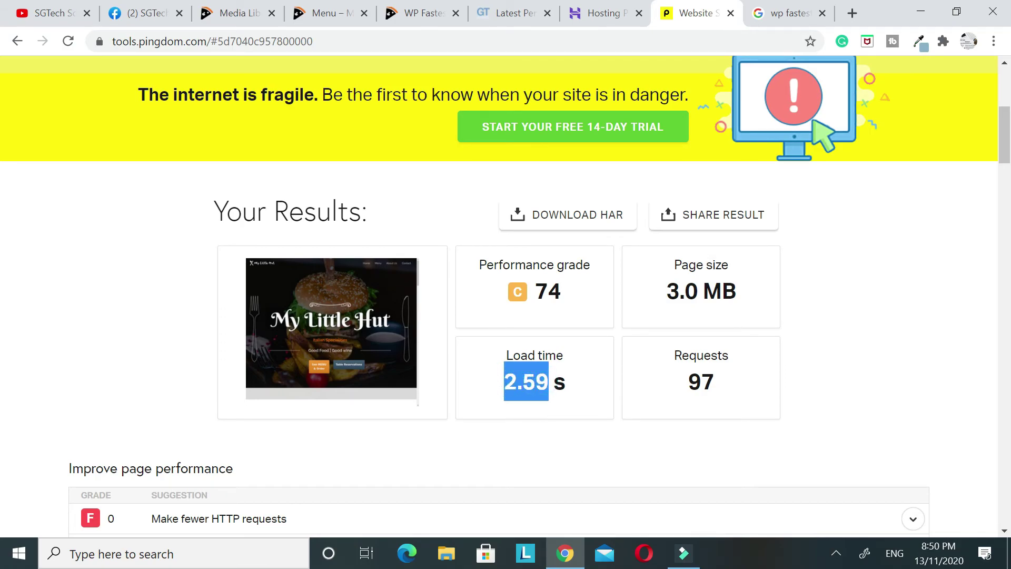
click(529, 387)
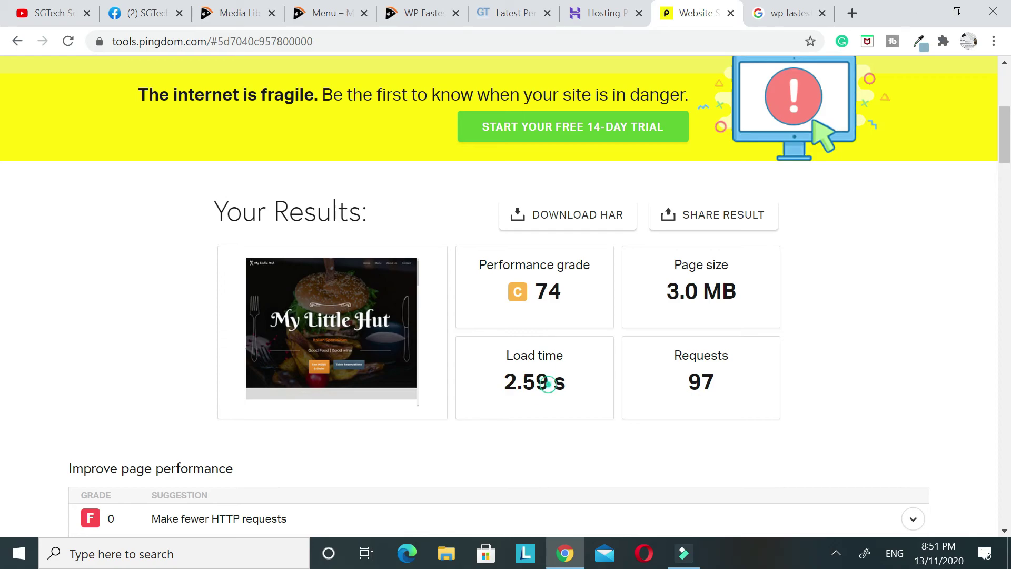
drag(548, 384, 496, 390)
click(535, 15)
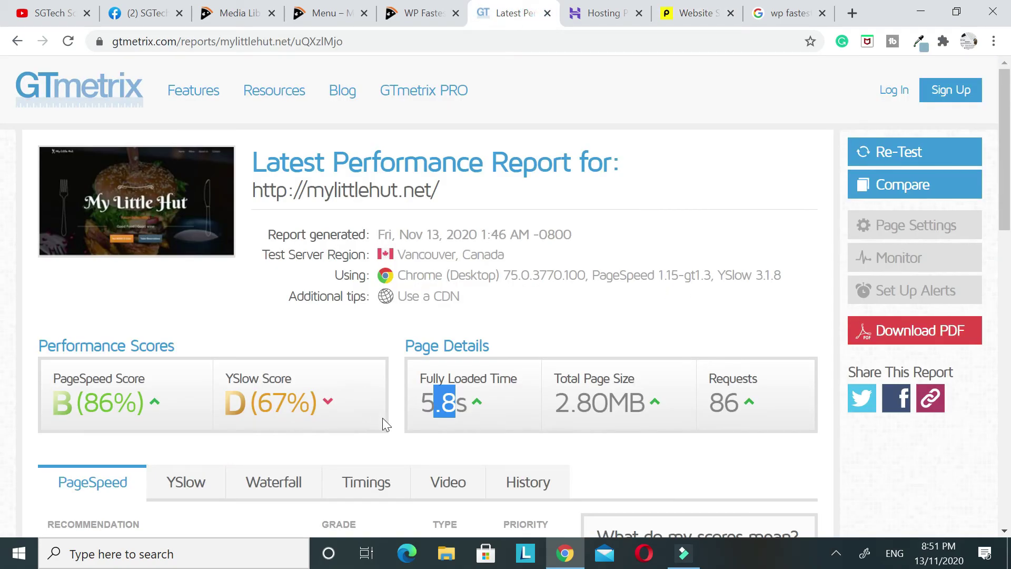
drag(436, 404, 469, 403)
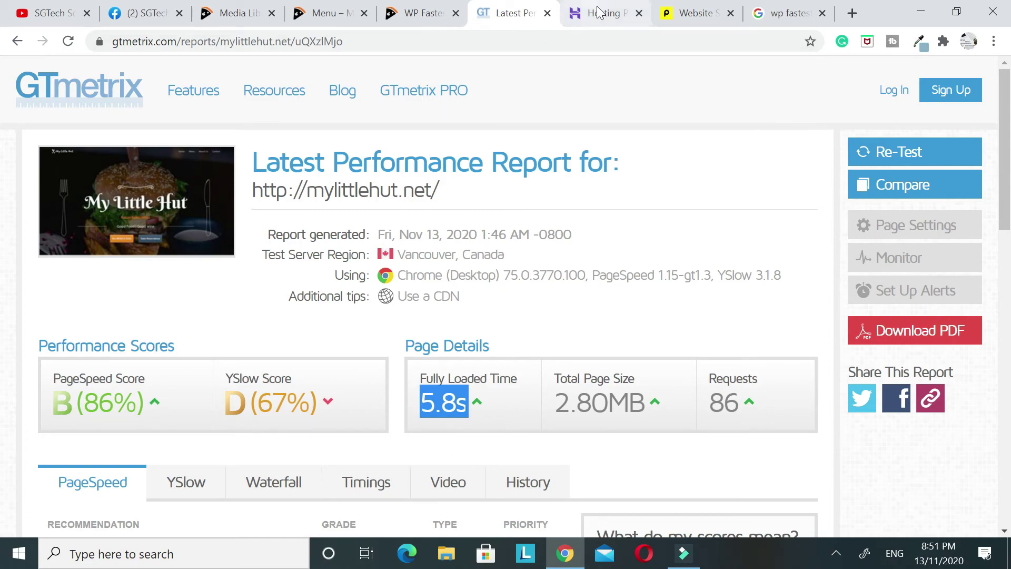
click(689, 13)
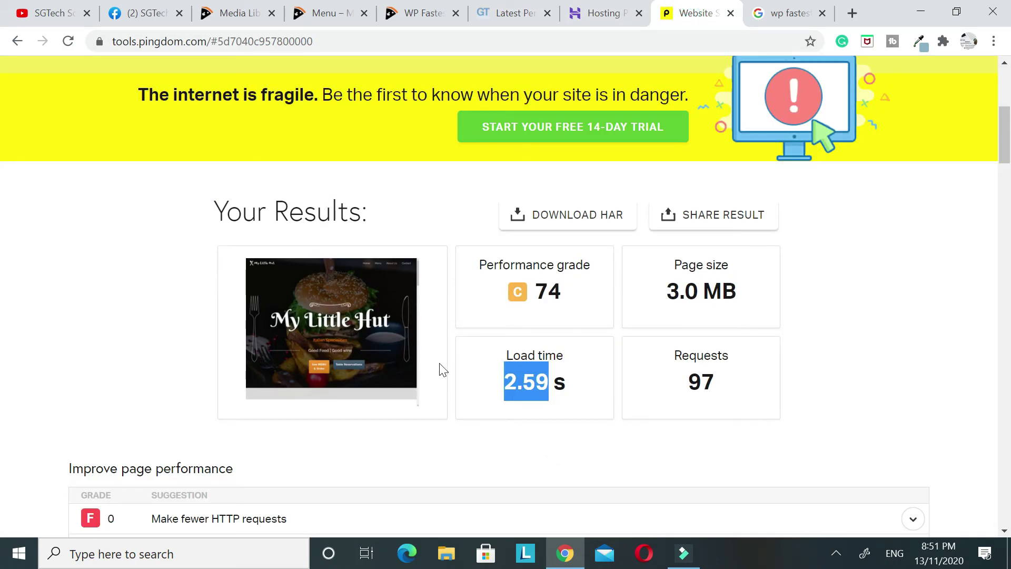
click(528, 448)
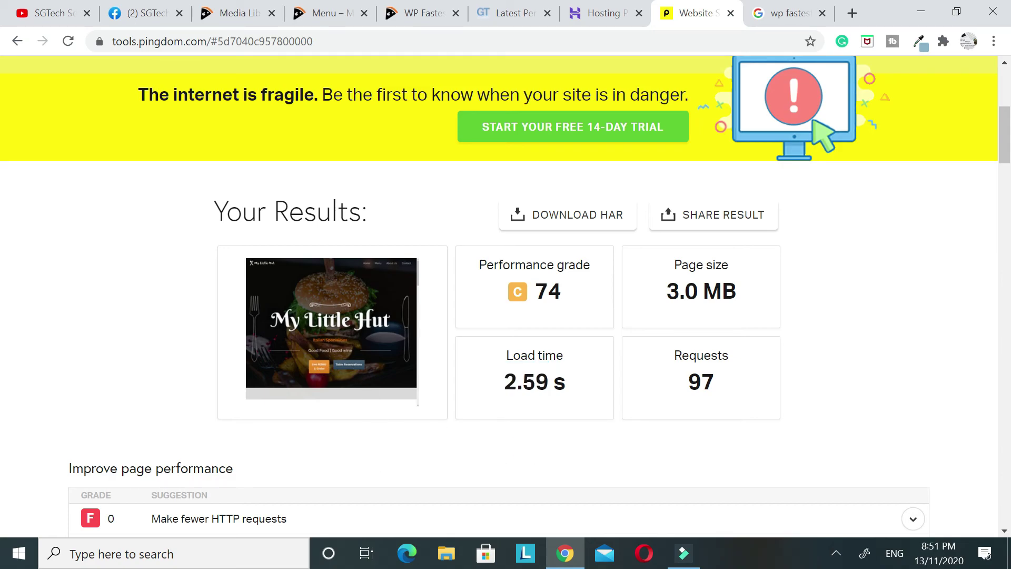
drag(501, 381, 548, 381)
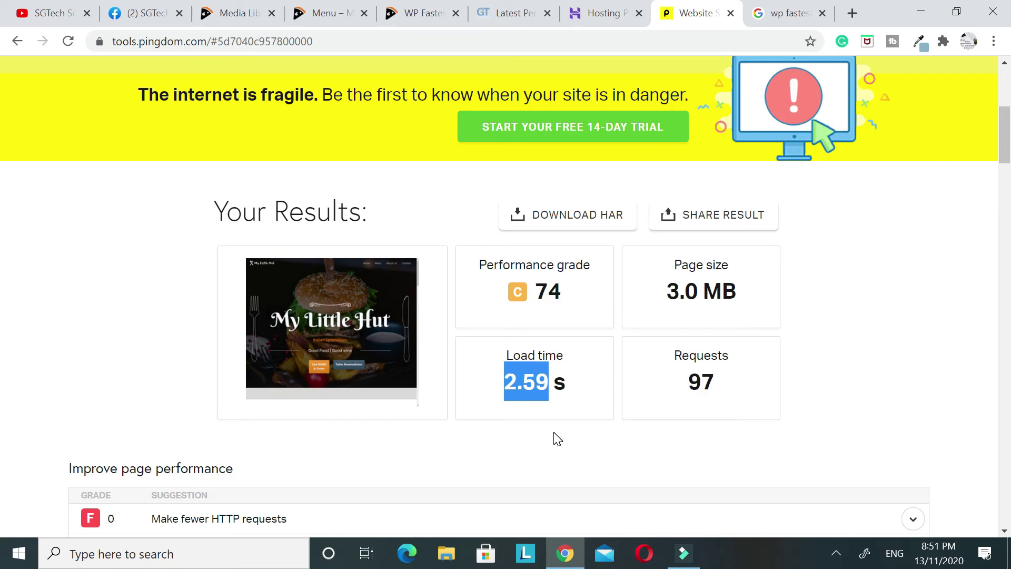
Revisit the WP Fastest Cache options, the site's Menu page and the WordPress Media Library
click(416, 13)
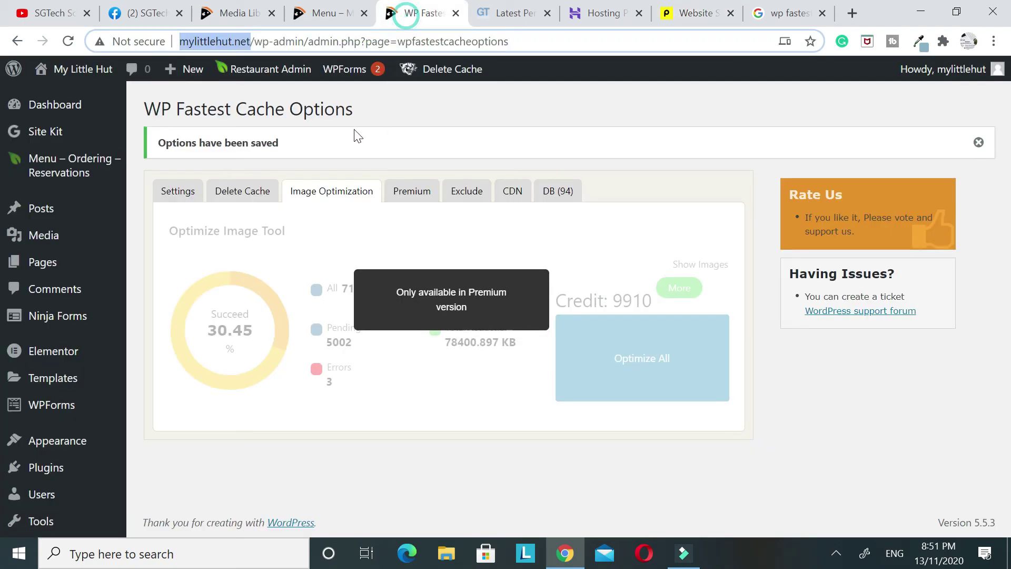
click(319, 13)
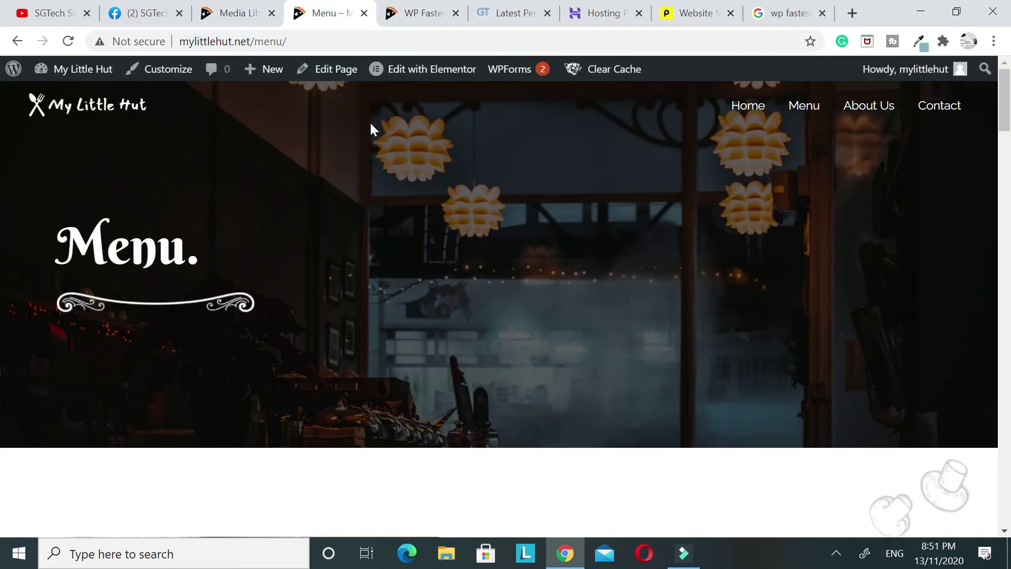
click(234, 14)
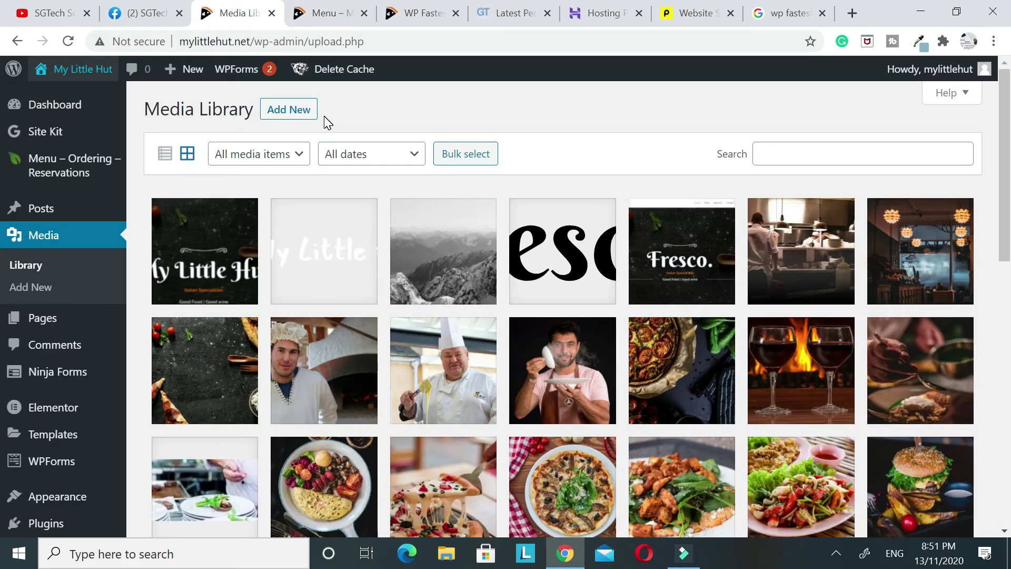